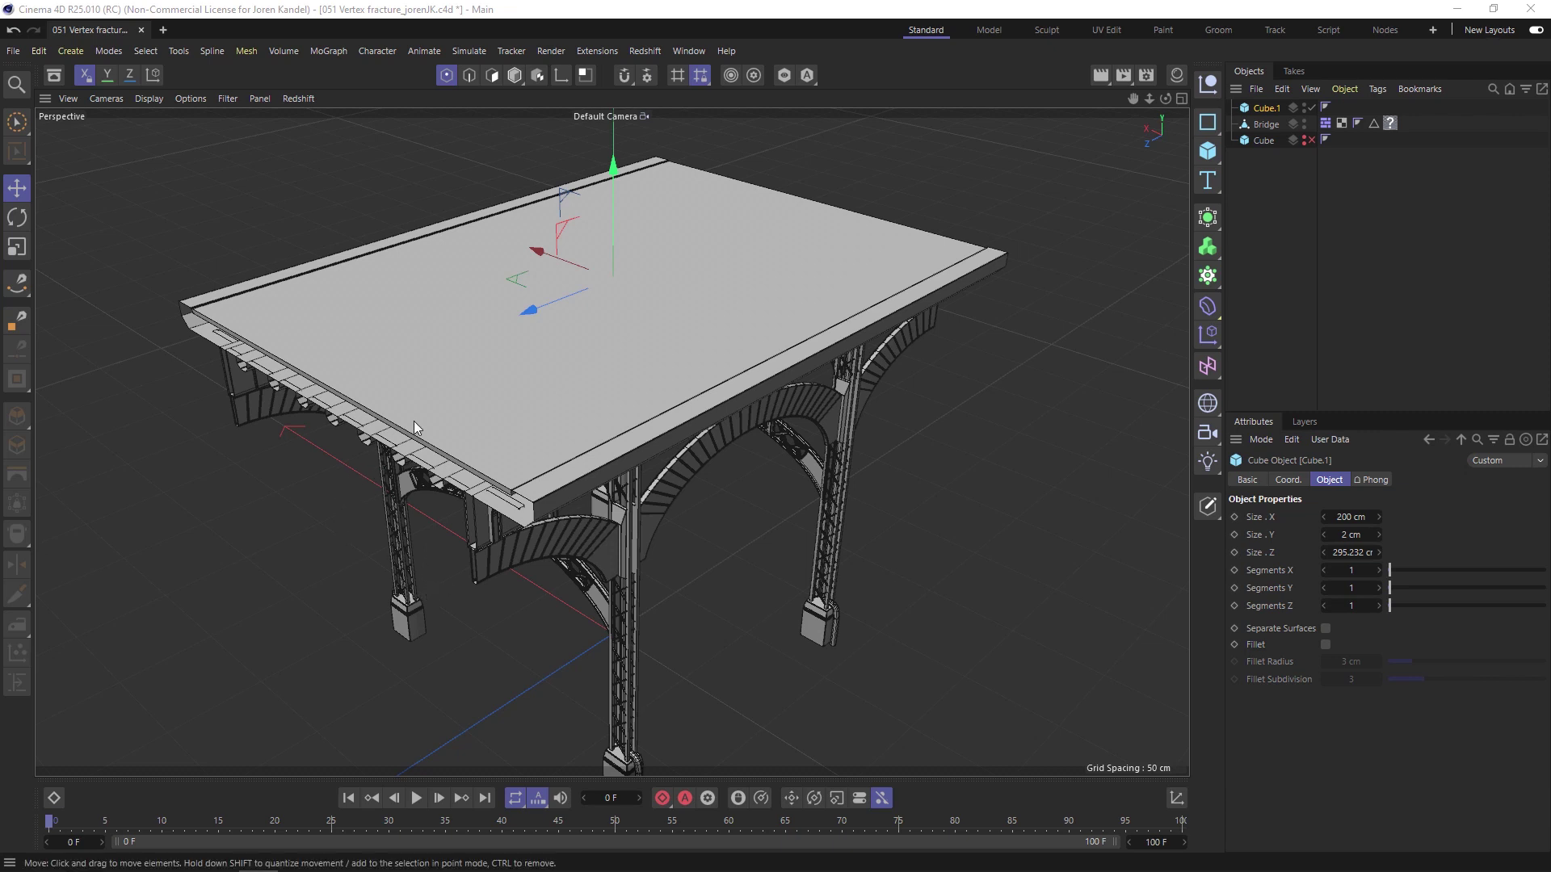
- Give Cube.1 50 X segments and 100 Z segments, then make it editable
drag(1149, 98, 1099, 103)
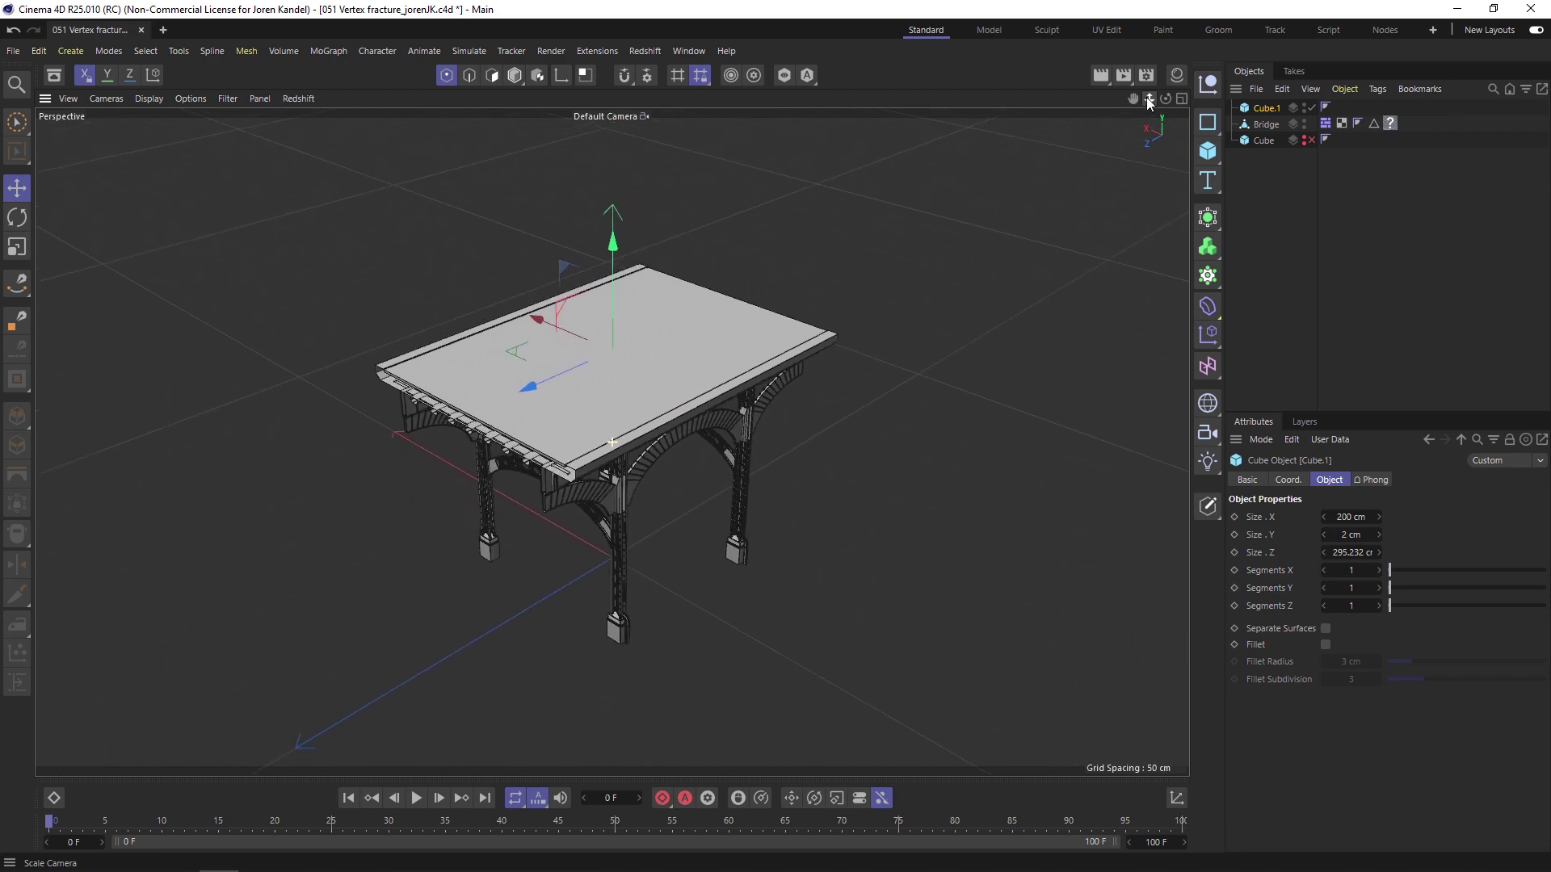
alt+drag(573, 409, 564, 377)
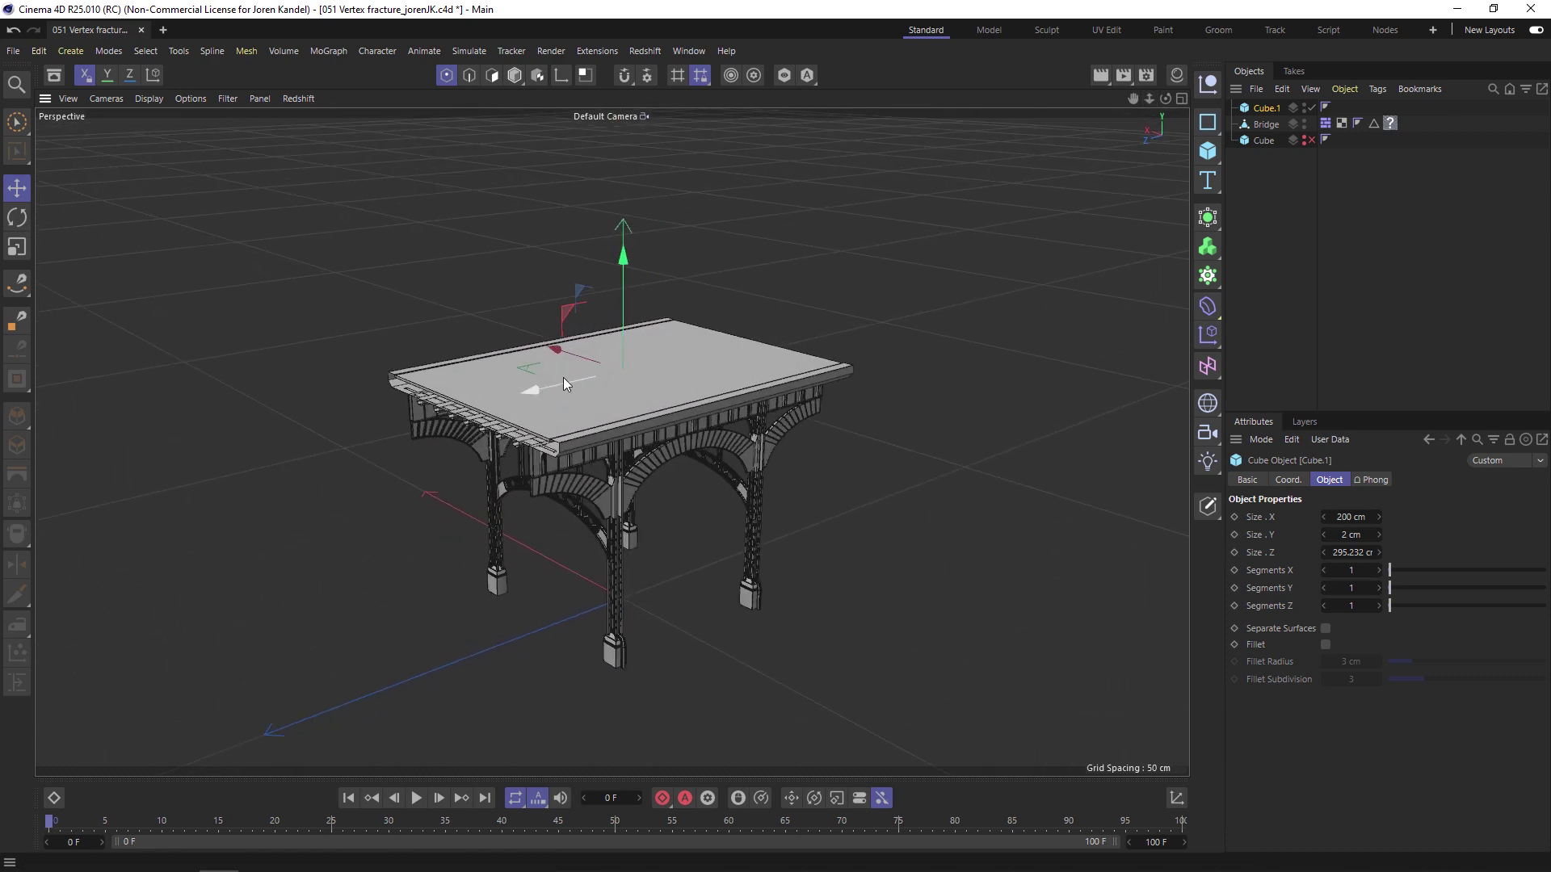
alt+right_drag(548, 376, 601, 387)
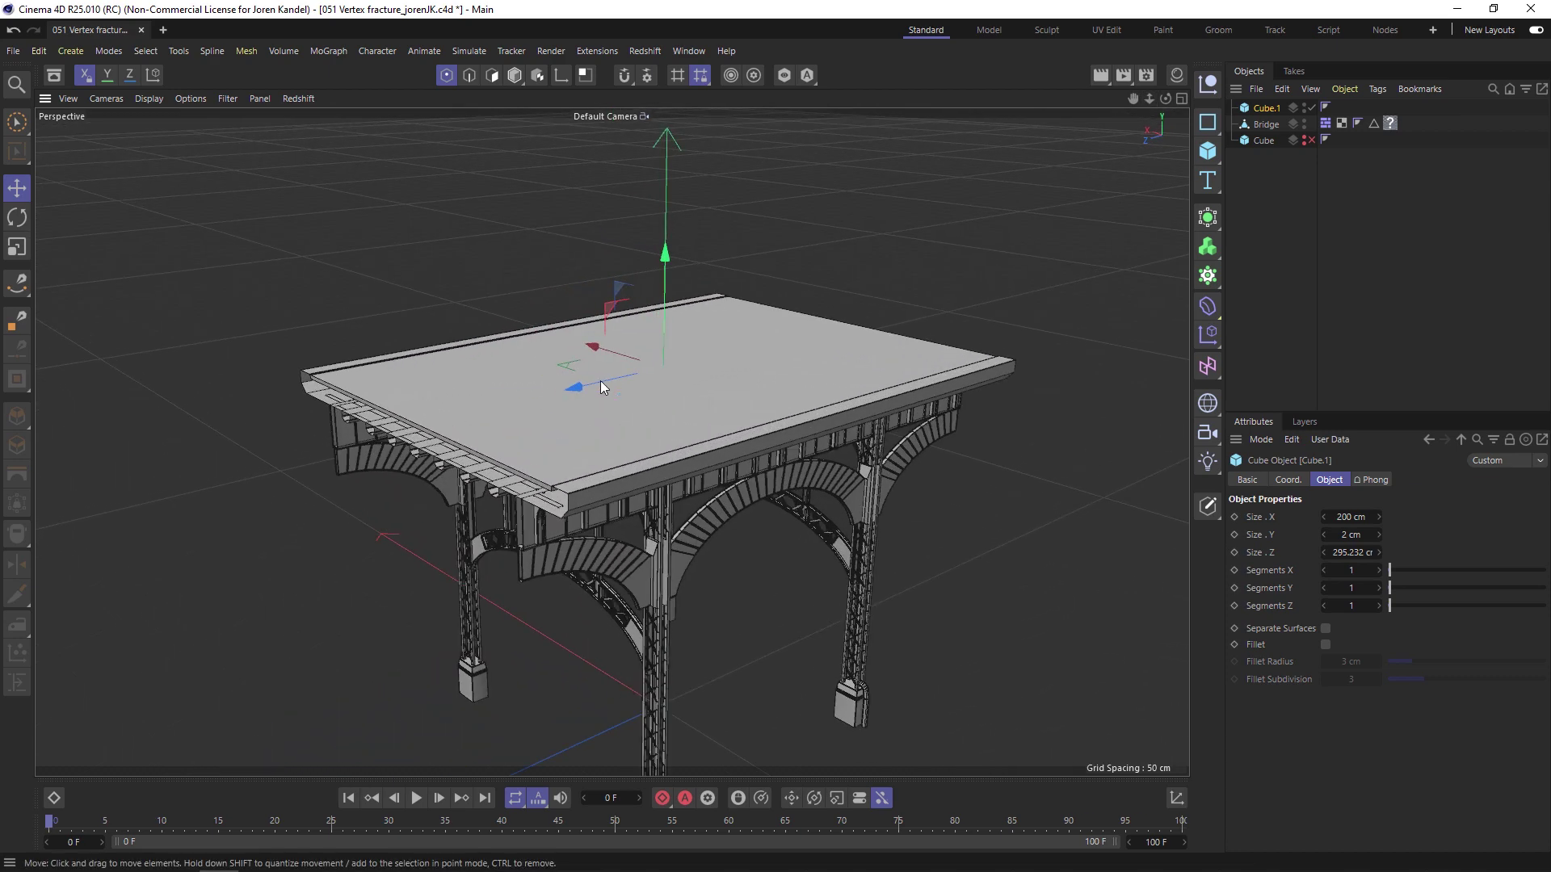
alt+drag(443, 429, 618, 420)
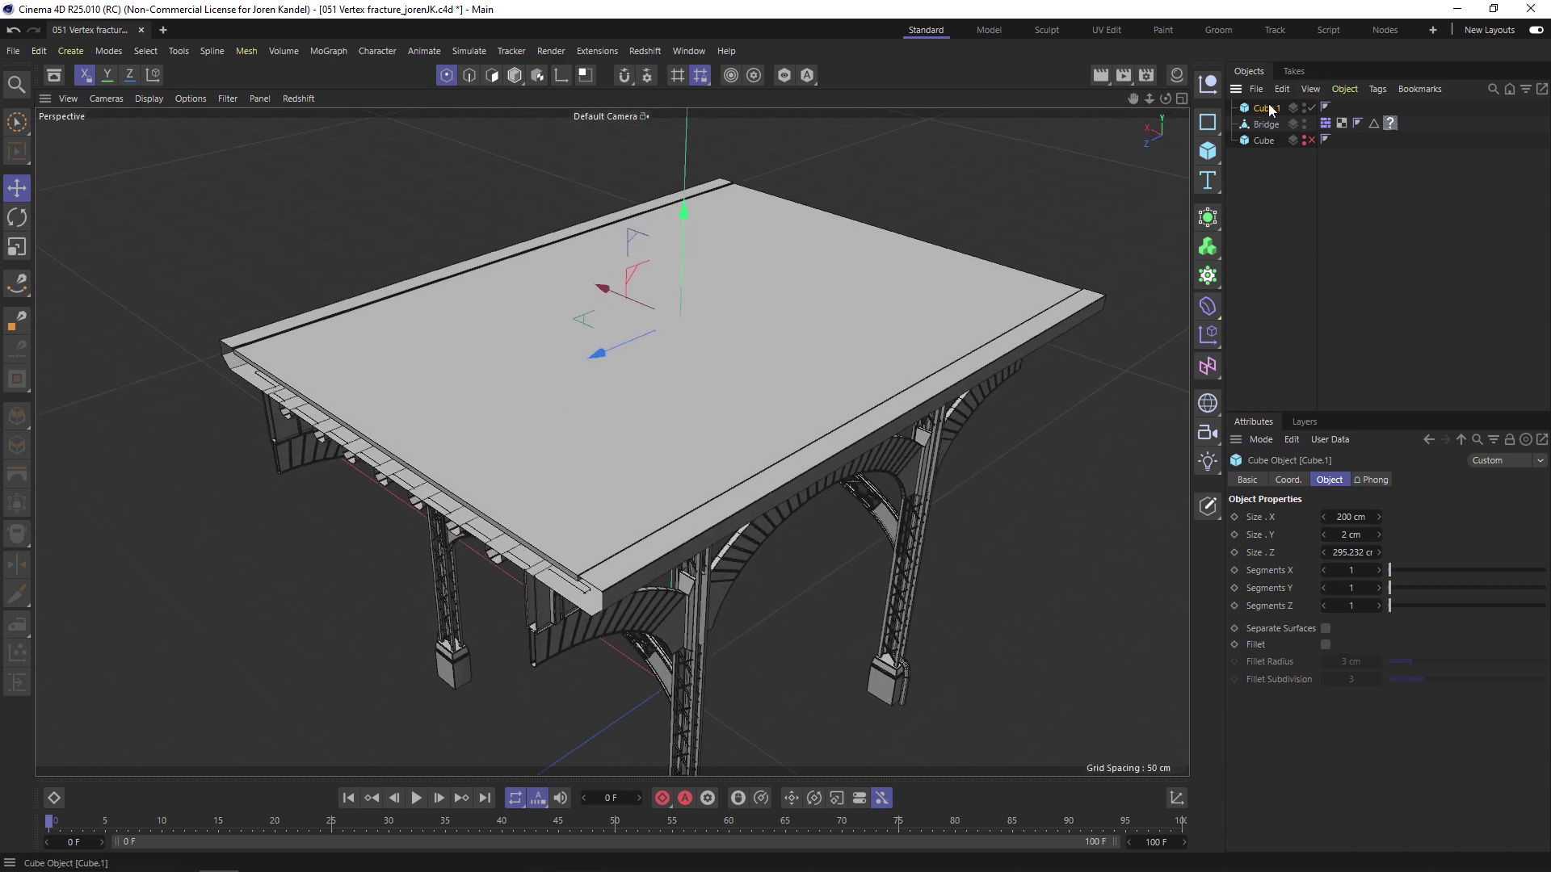
click(1349, 568)
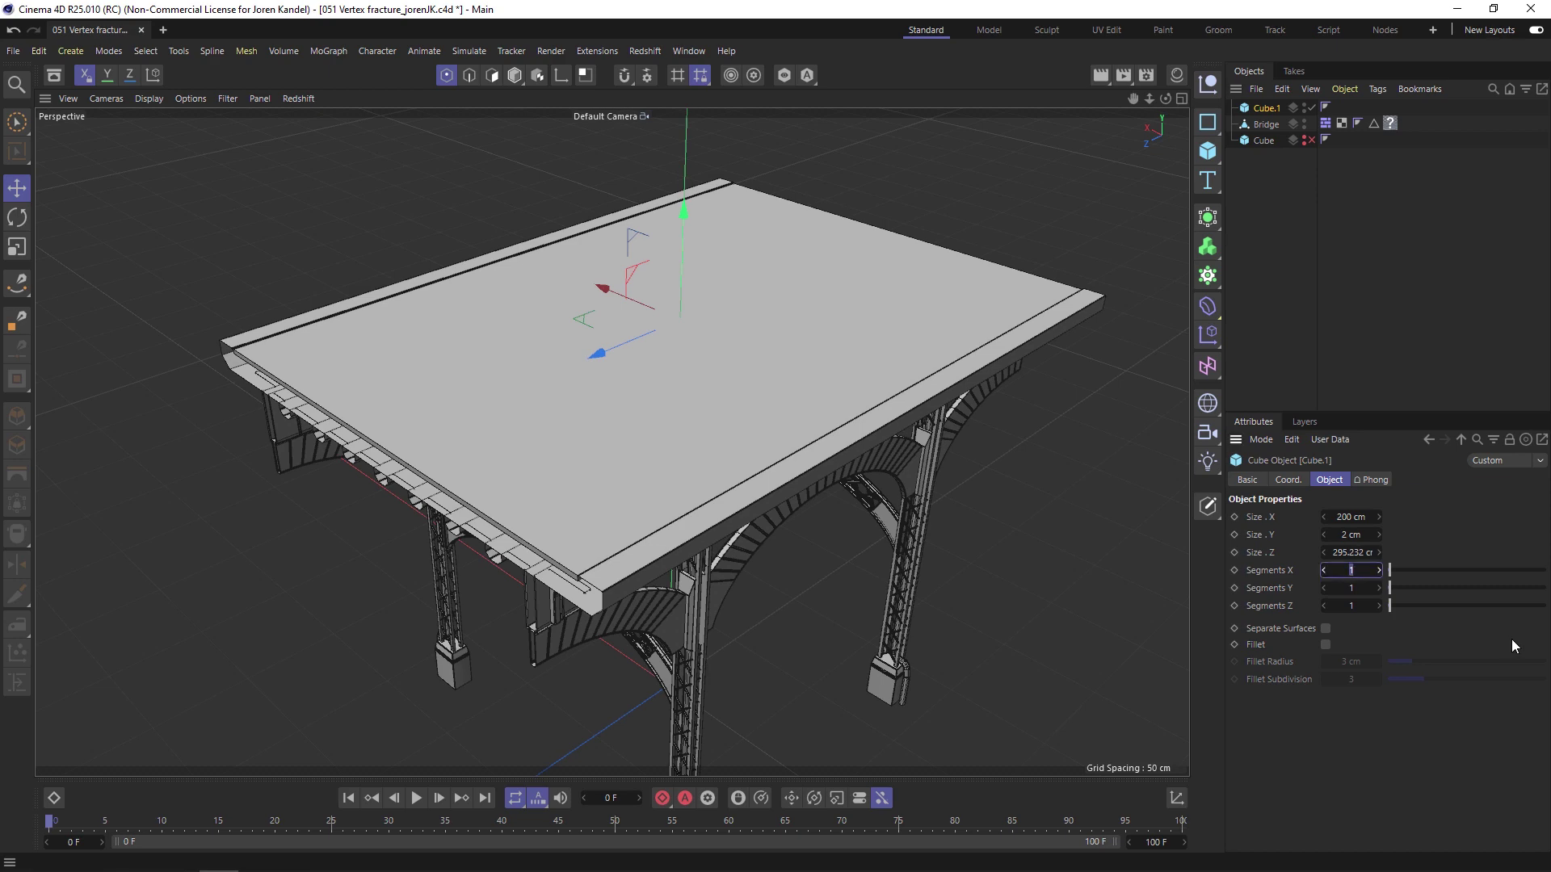
text(50)
key(Tab)
key(Tab)
text(100)
key(Return)
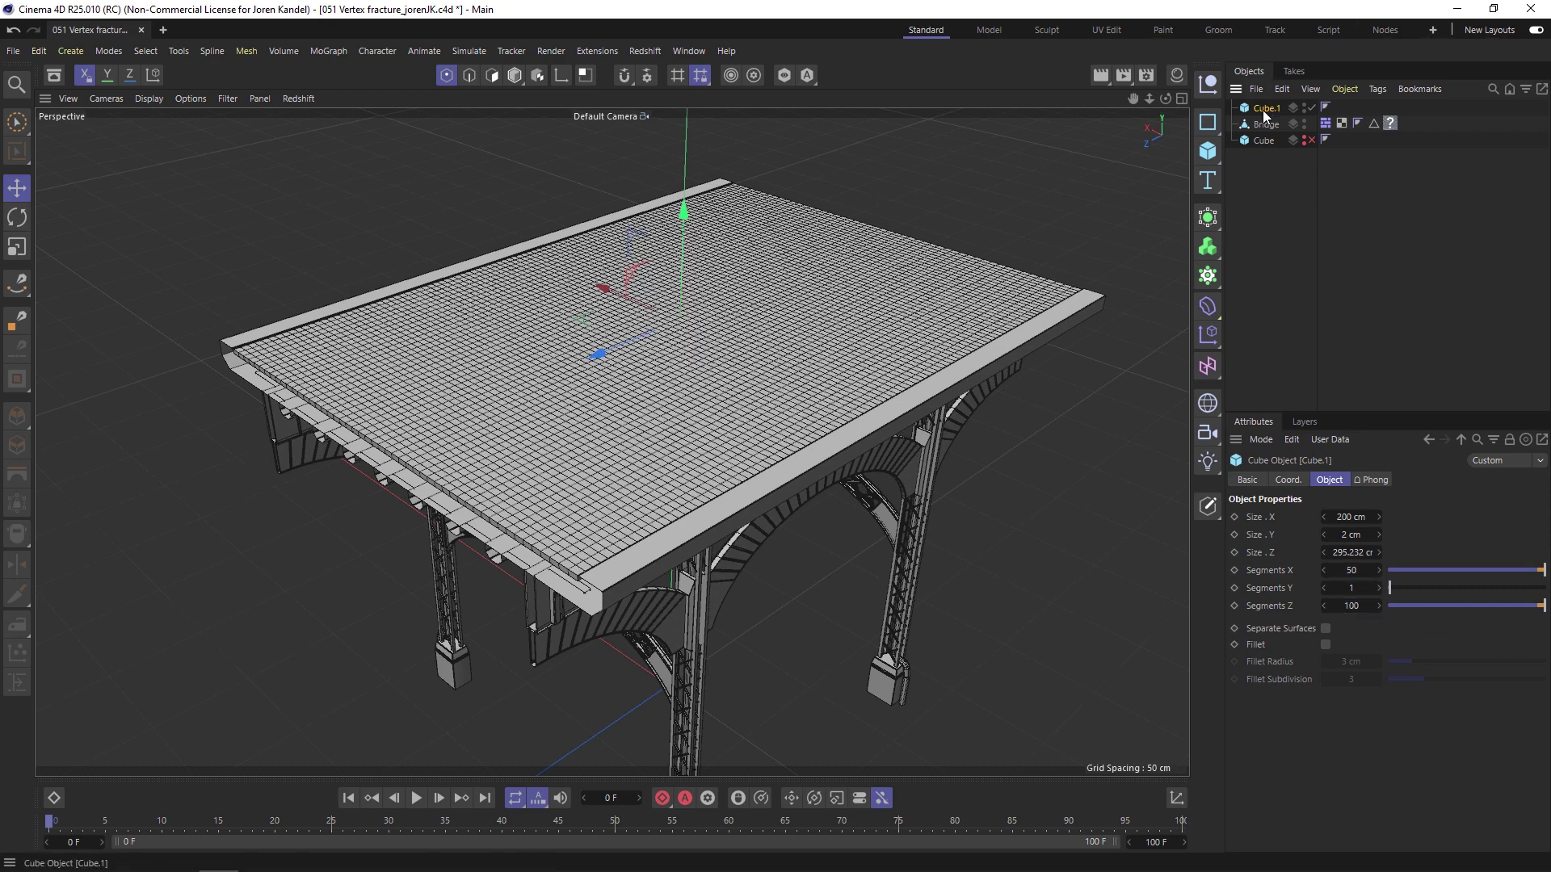
key(c)
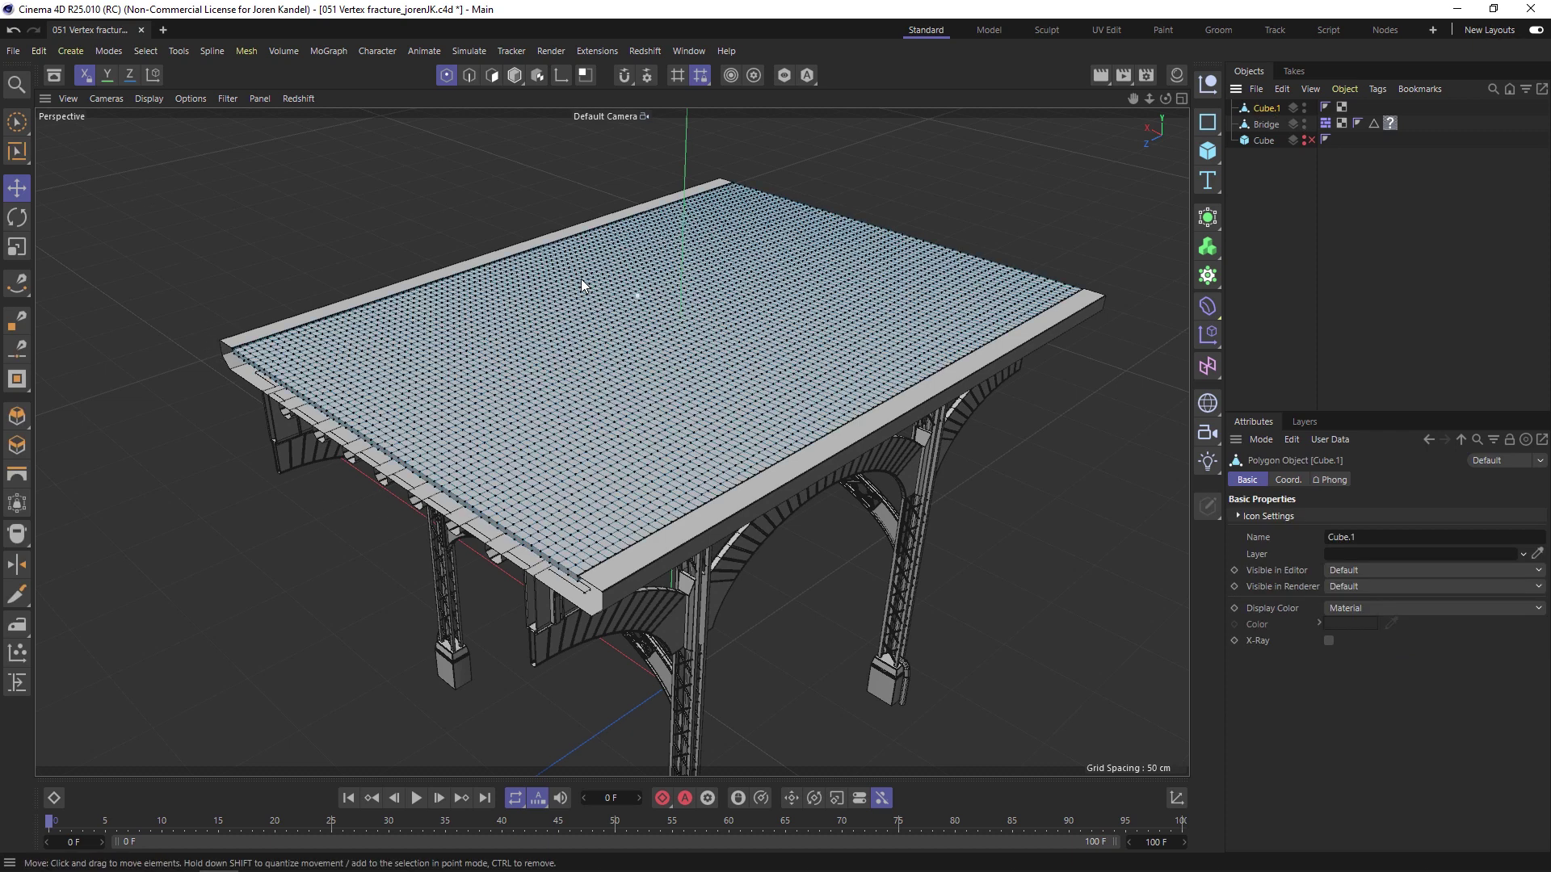
- Select all of the deck slab's points and apply a vertex weight of 0
key(ctrl+a)
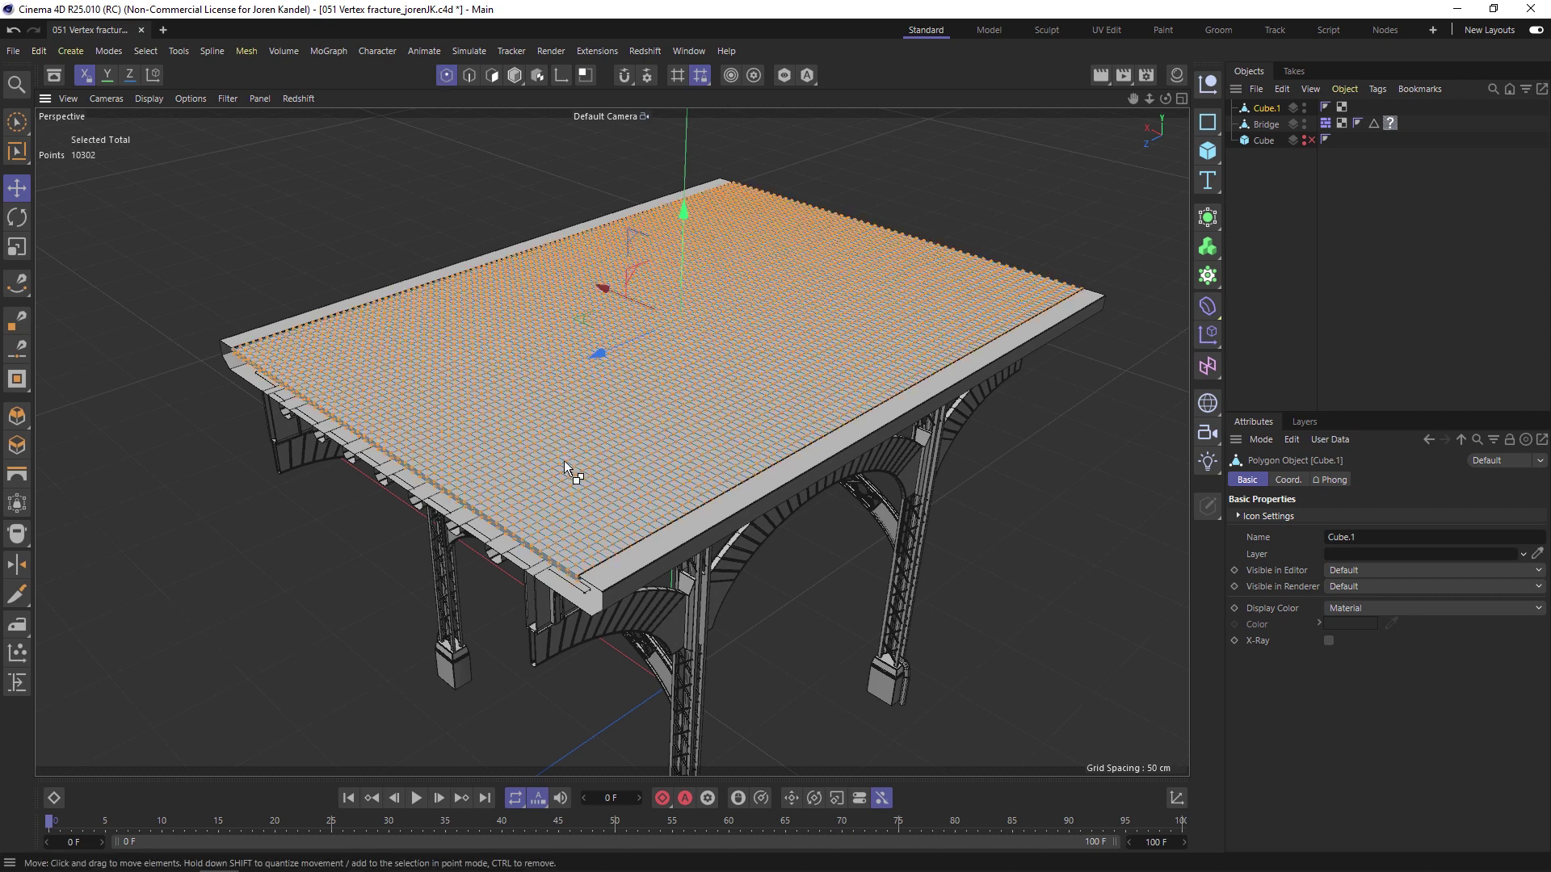
click(148, 51)
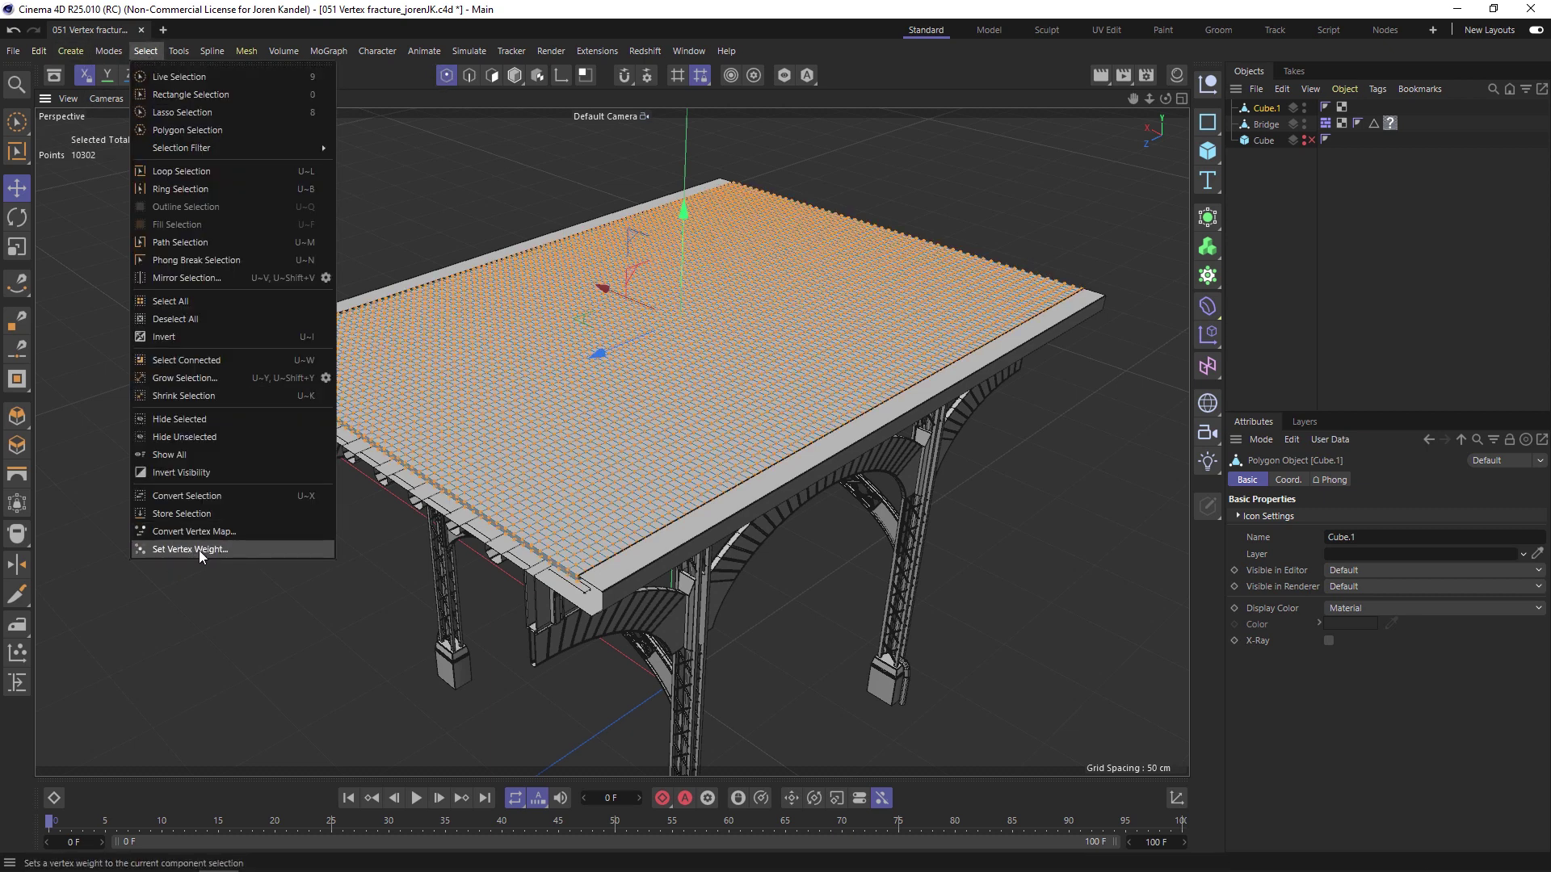
click(198, 550)
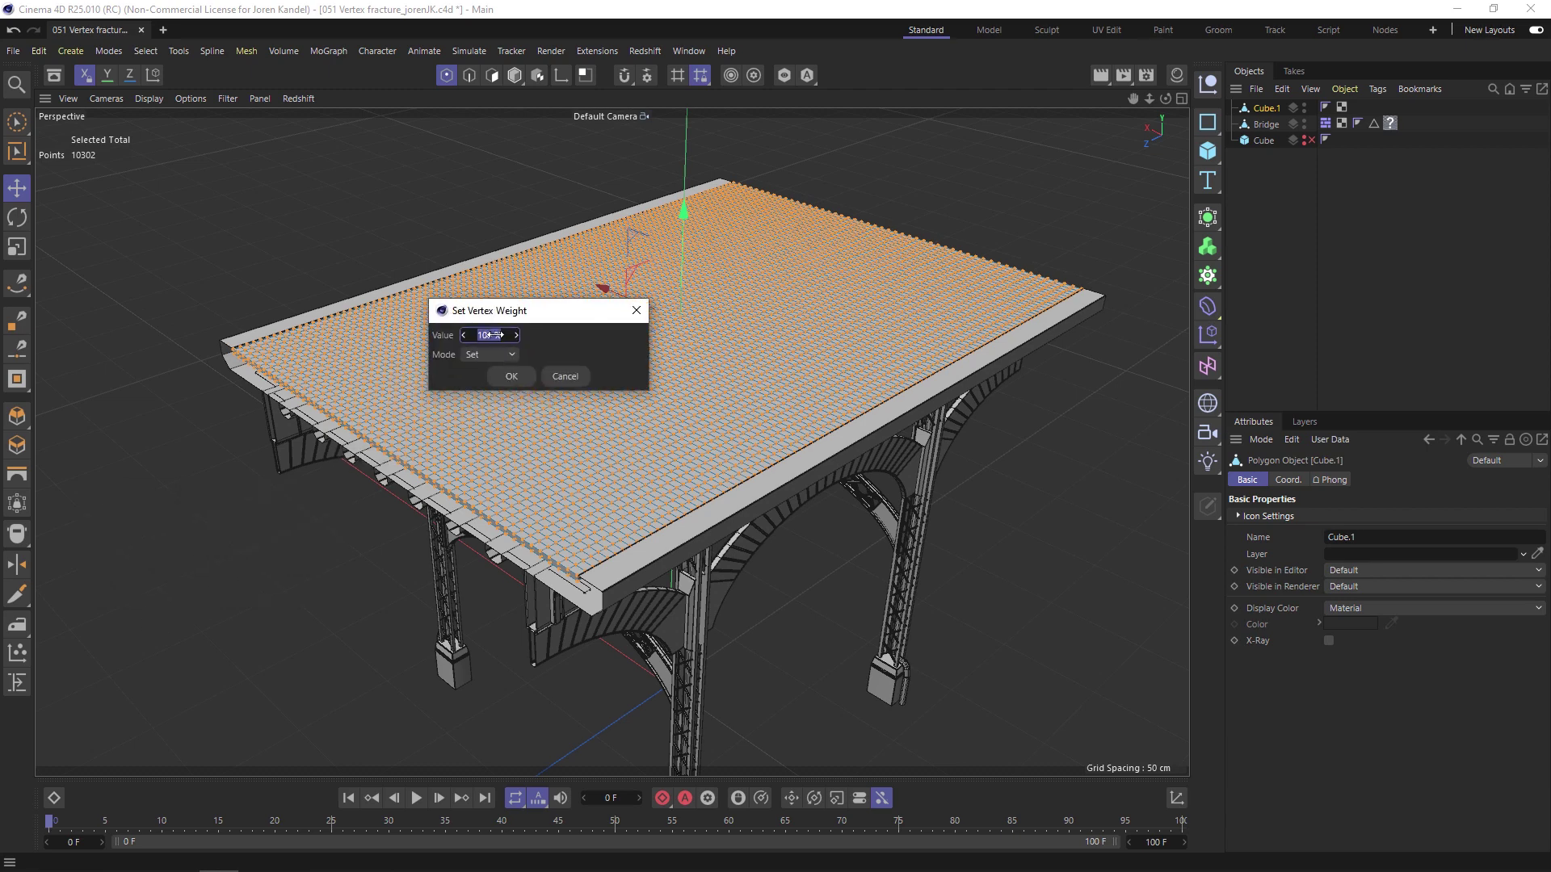
text(0)
key(Return)
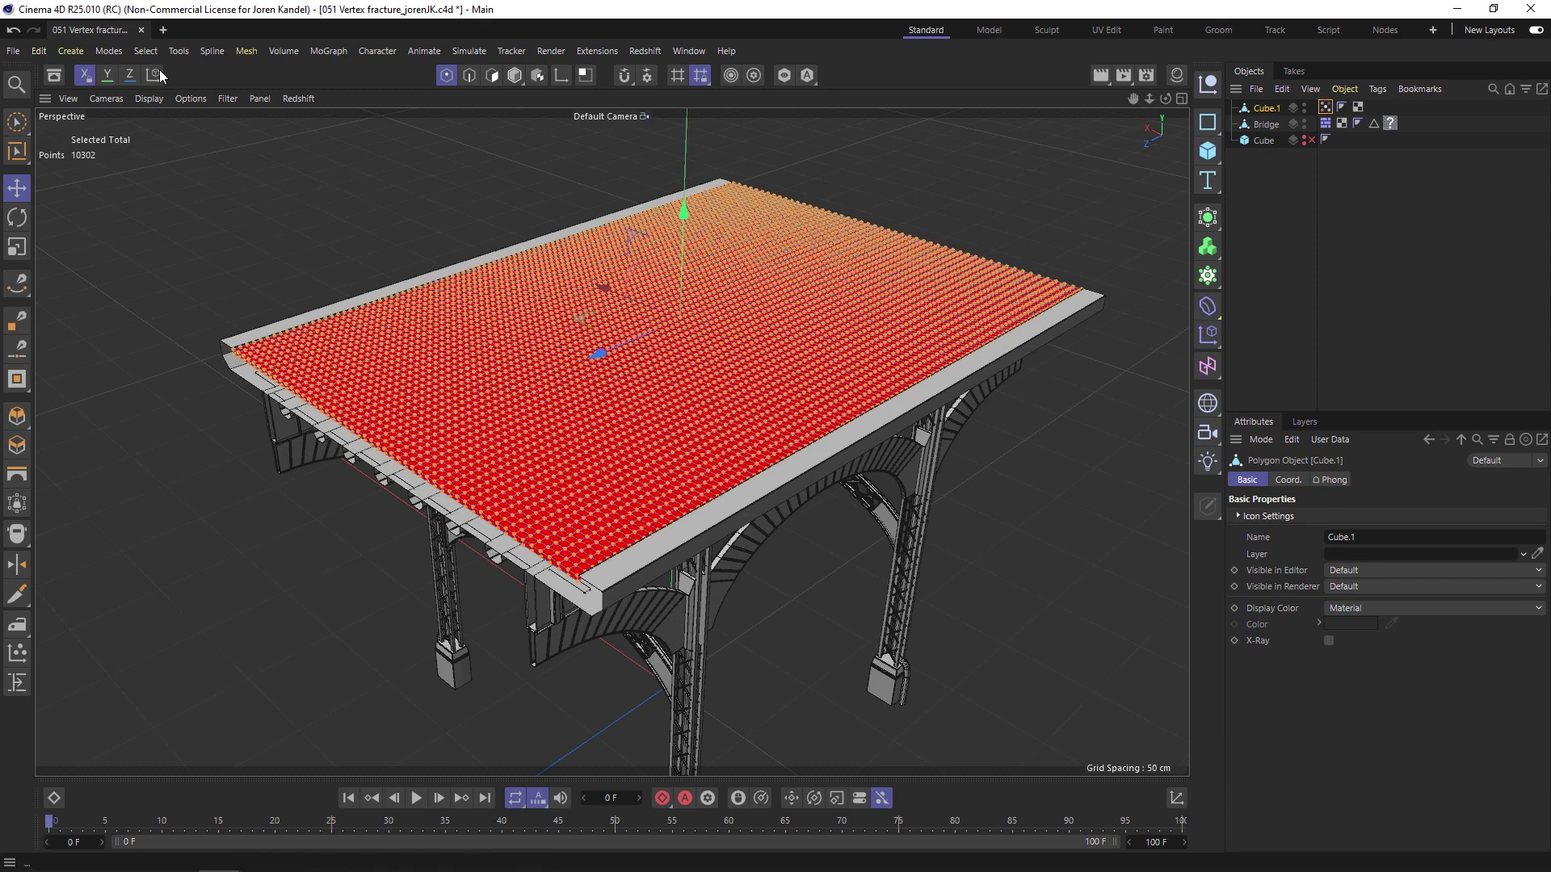
- Set all of the selected points to a vertex weight of 100% and show the vertex map's settings
click(146, 50)
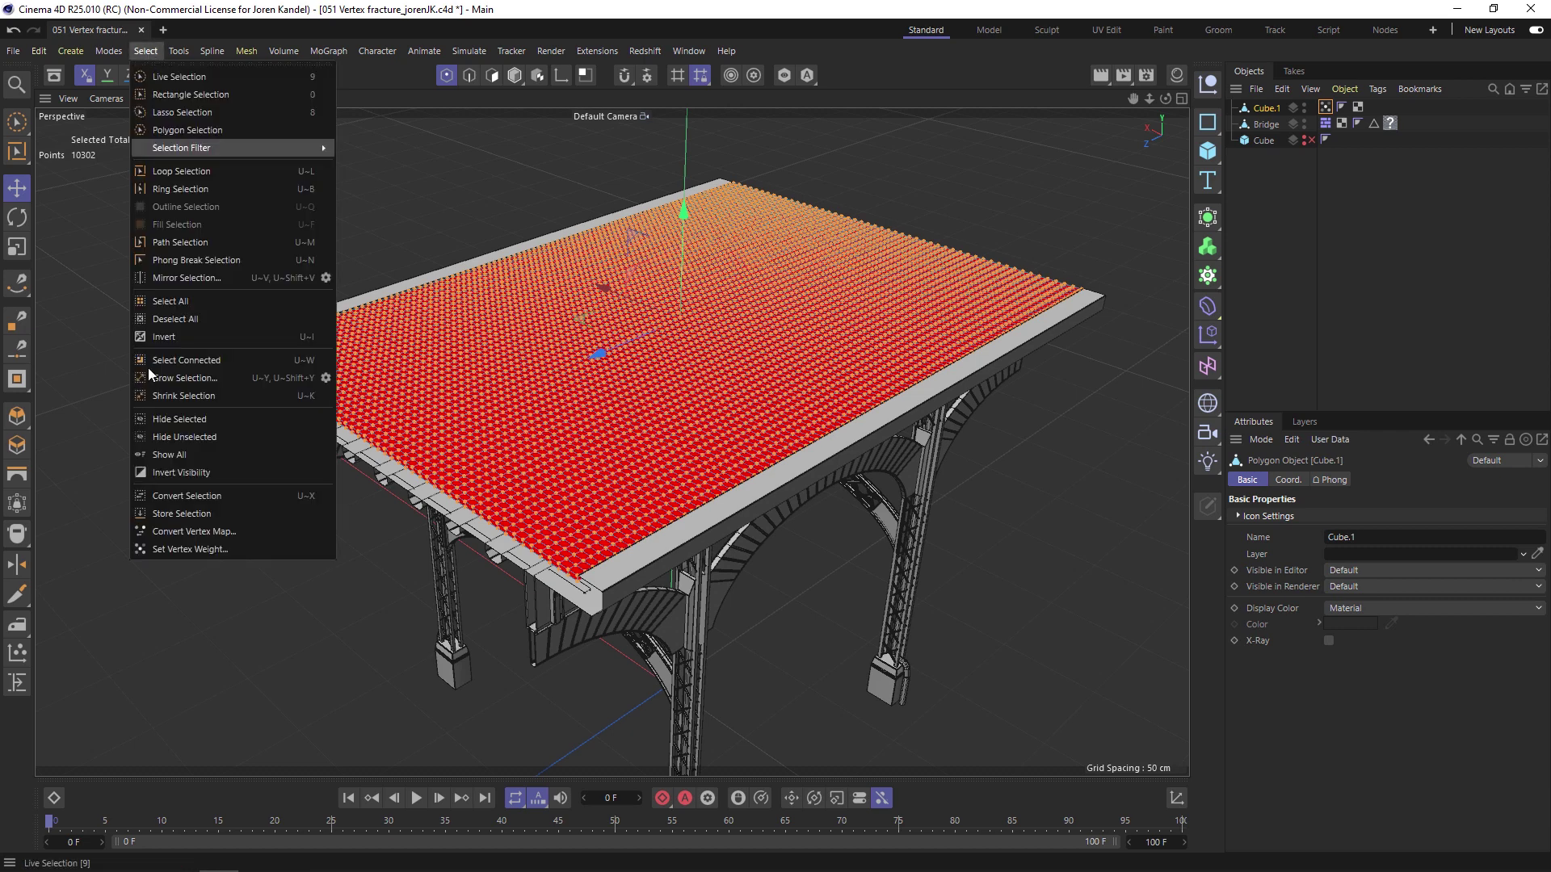
click(191, 549)
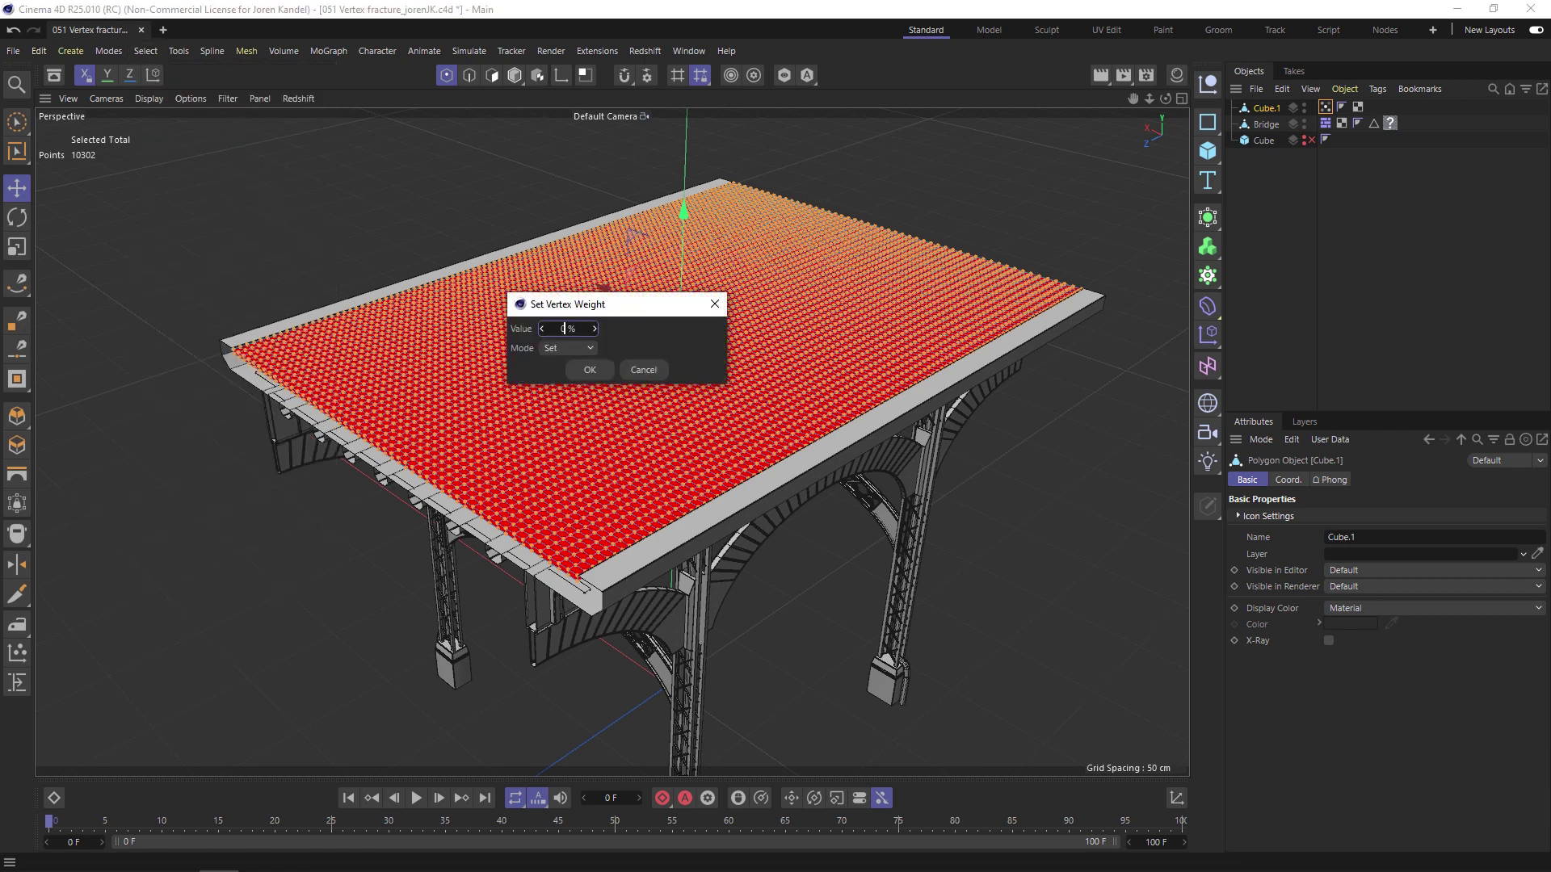
double_click(568, 329)
text(100)
key(Return)
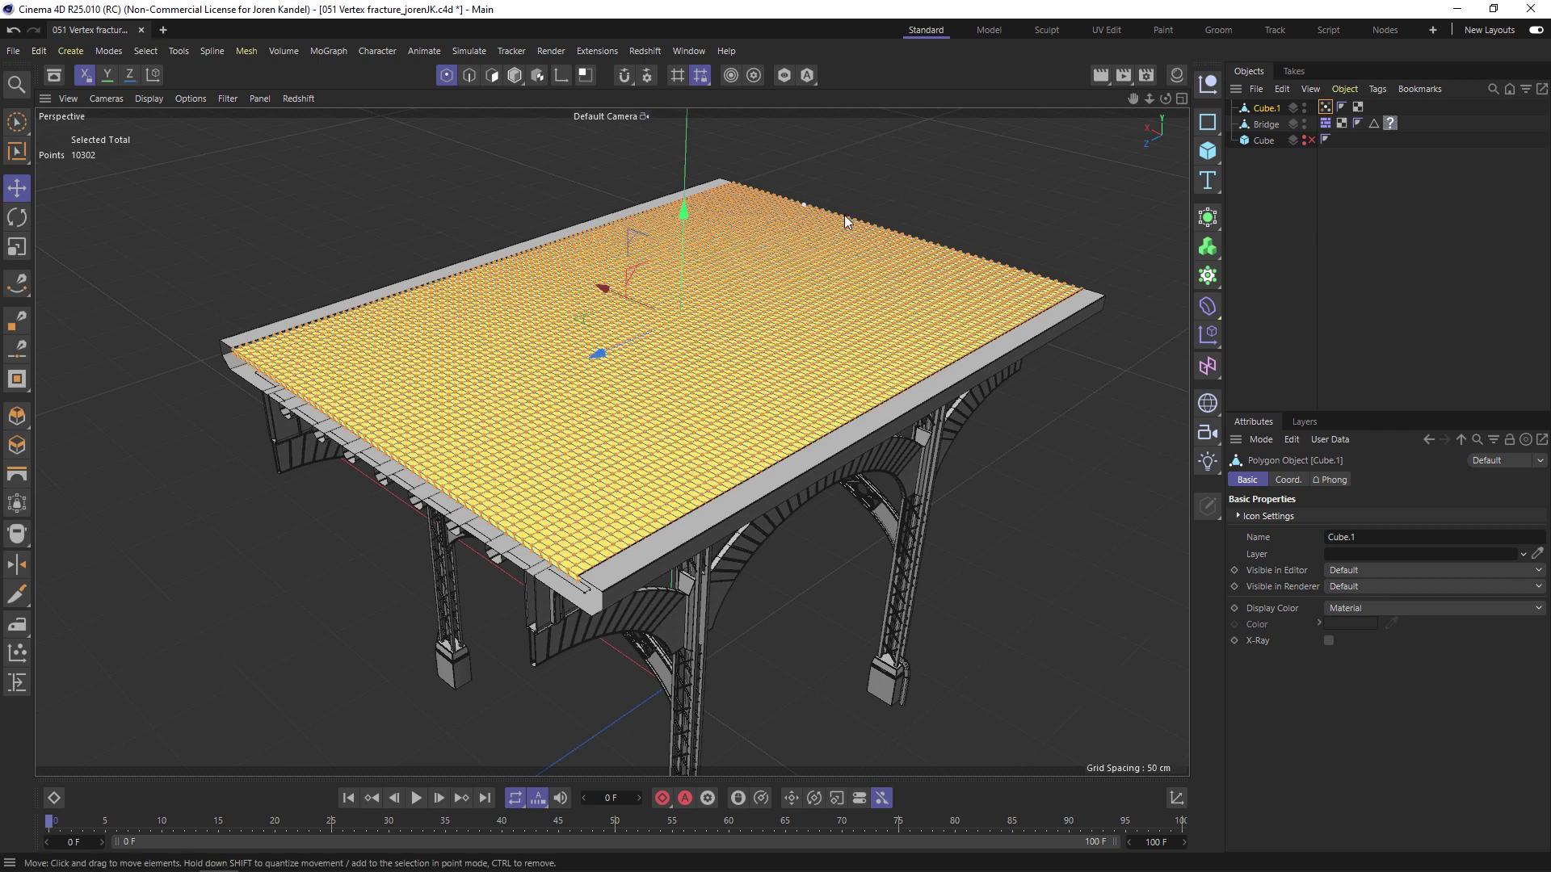
click(1326, 111)
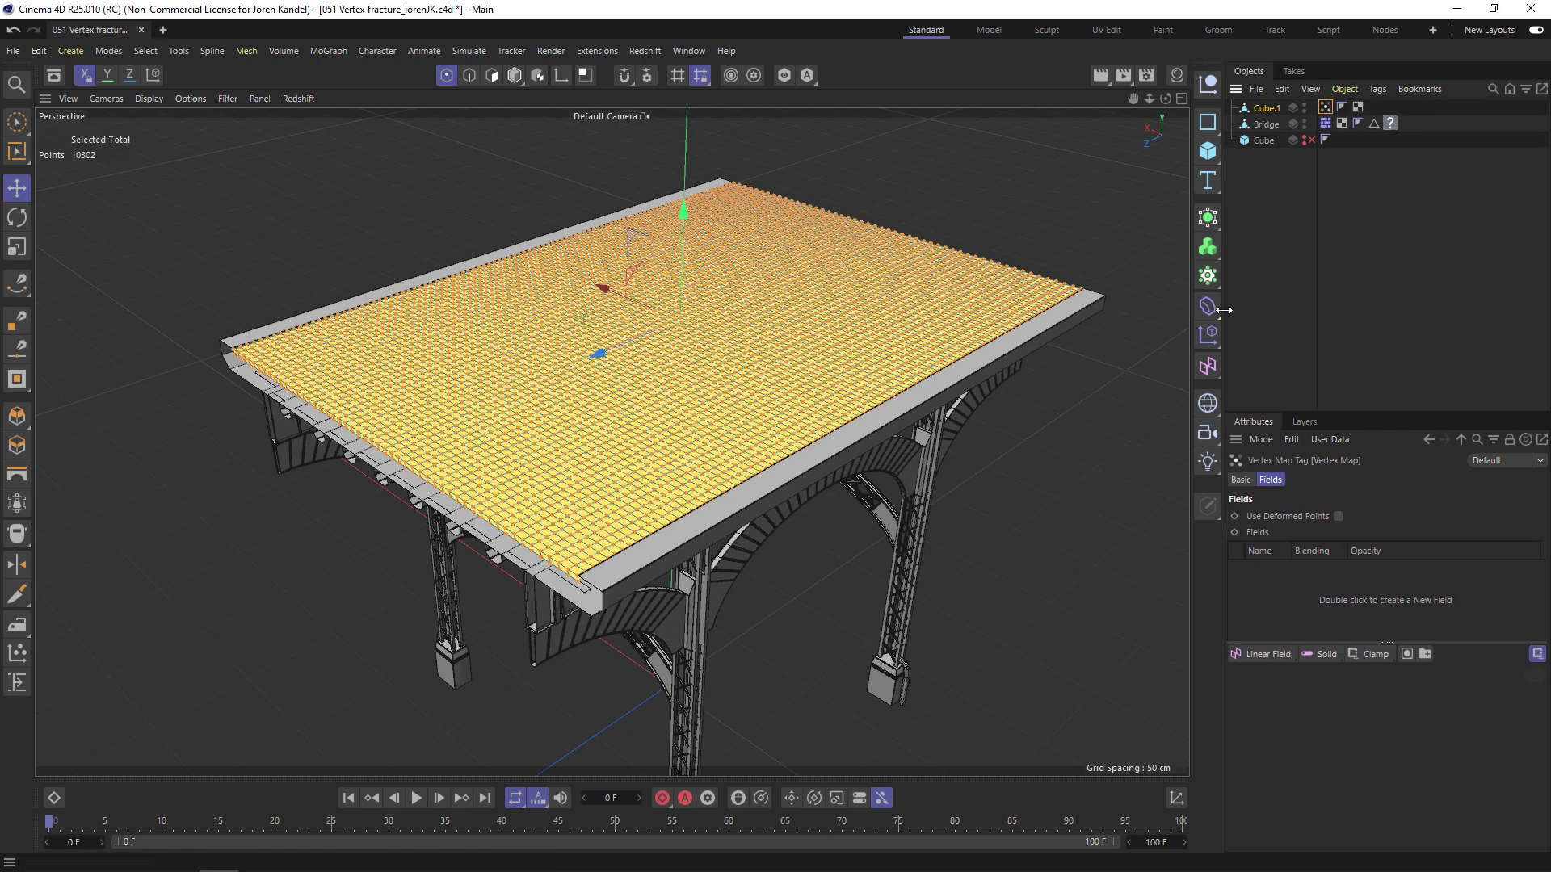
- Turn on Use Fields for the vertex map and delete its existing Freeze layer
alt+drag(1171, 485, 1157, 526)
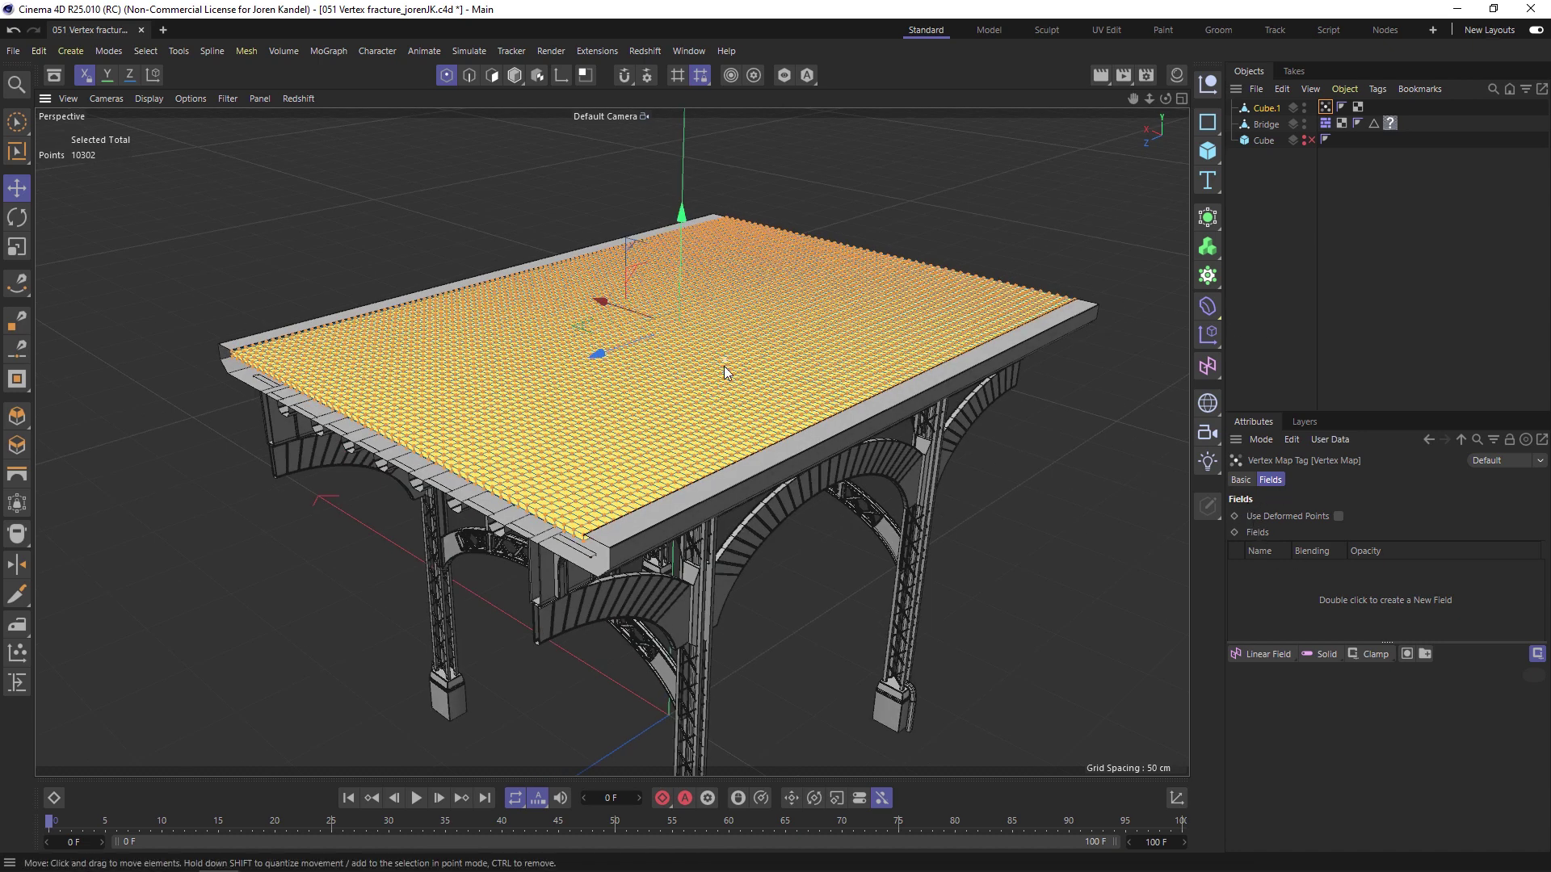
alt+drag(724, 366, 759, 389)
click(1252, 479)
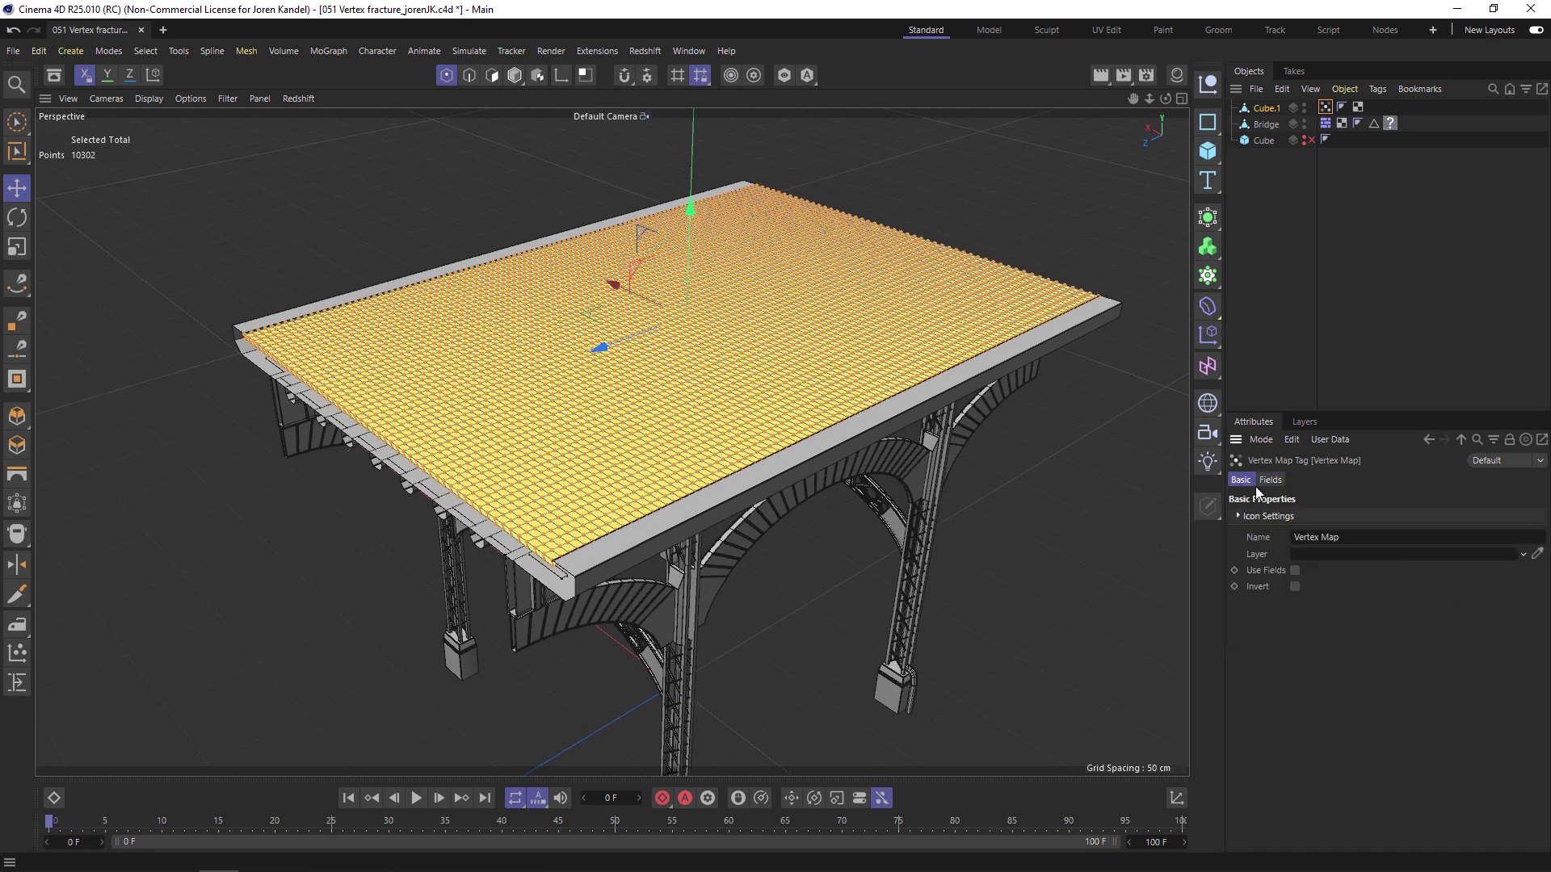
click(1294, 569)
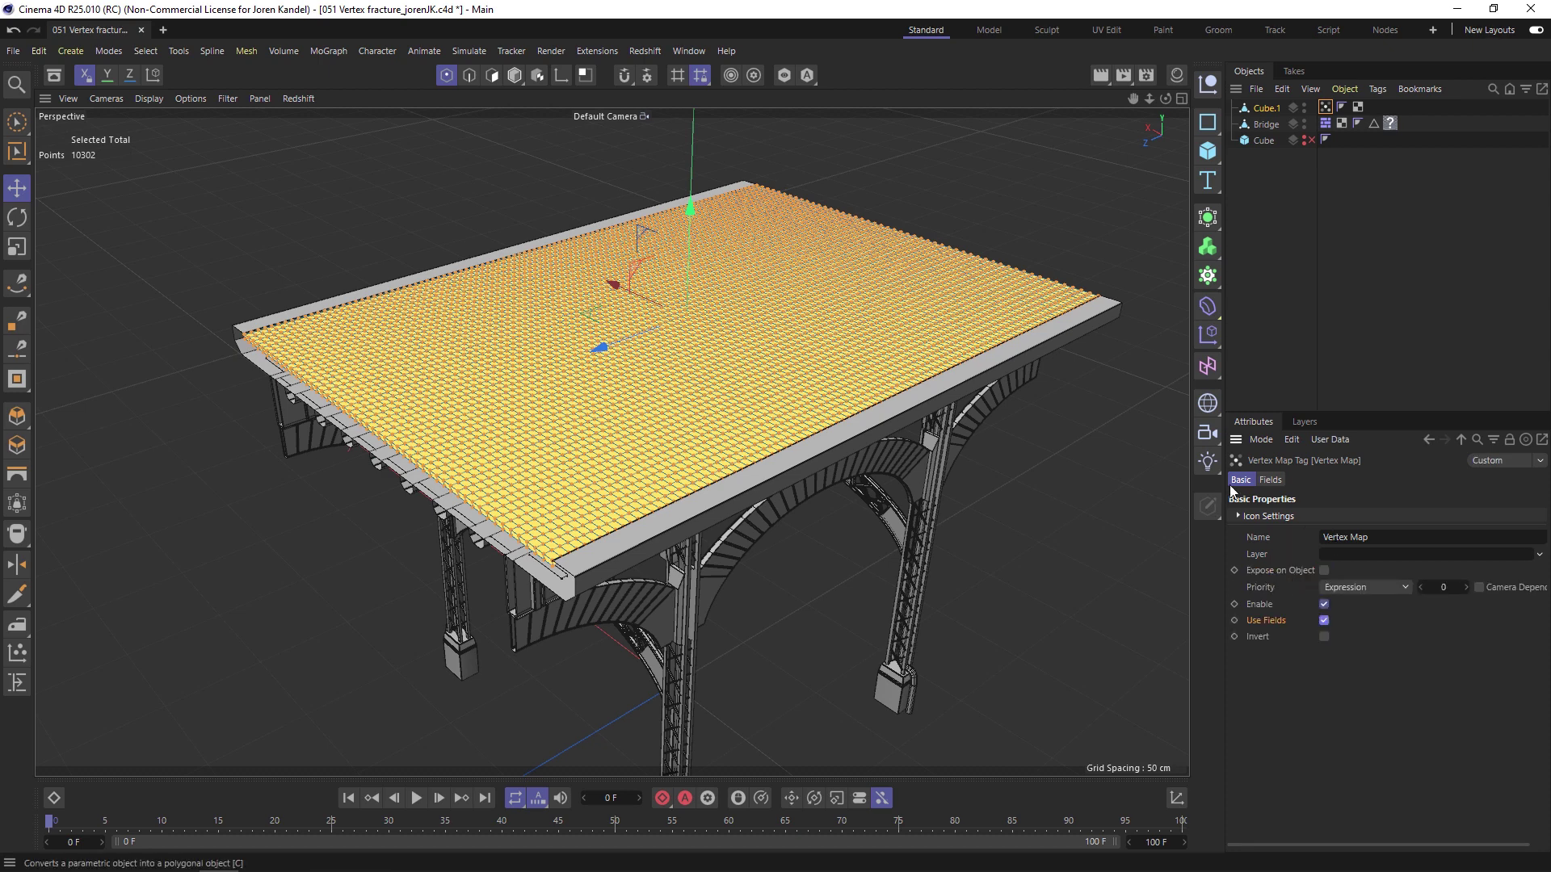
click(1270, 480)
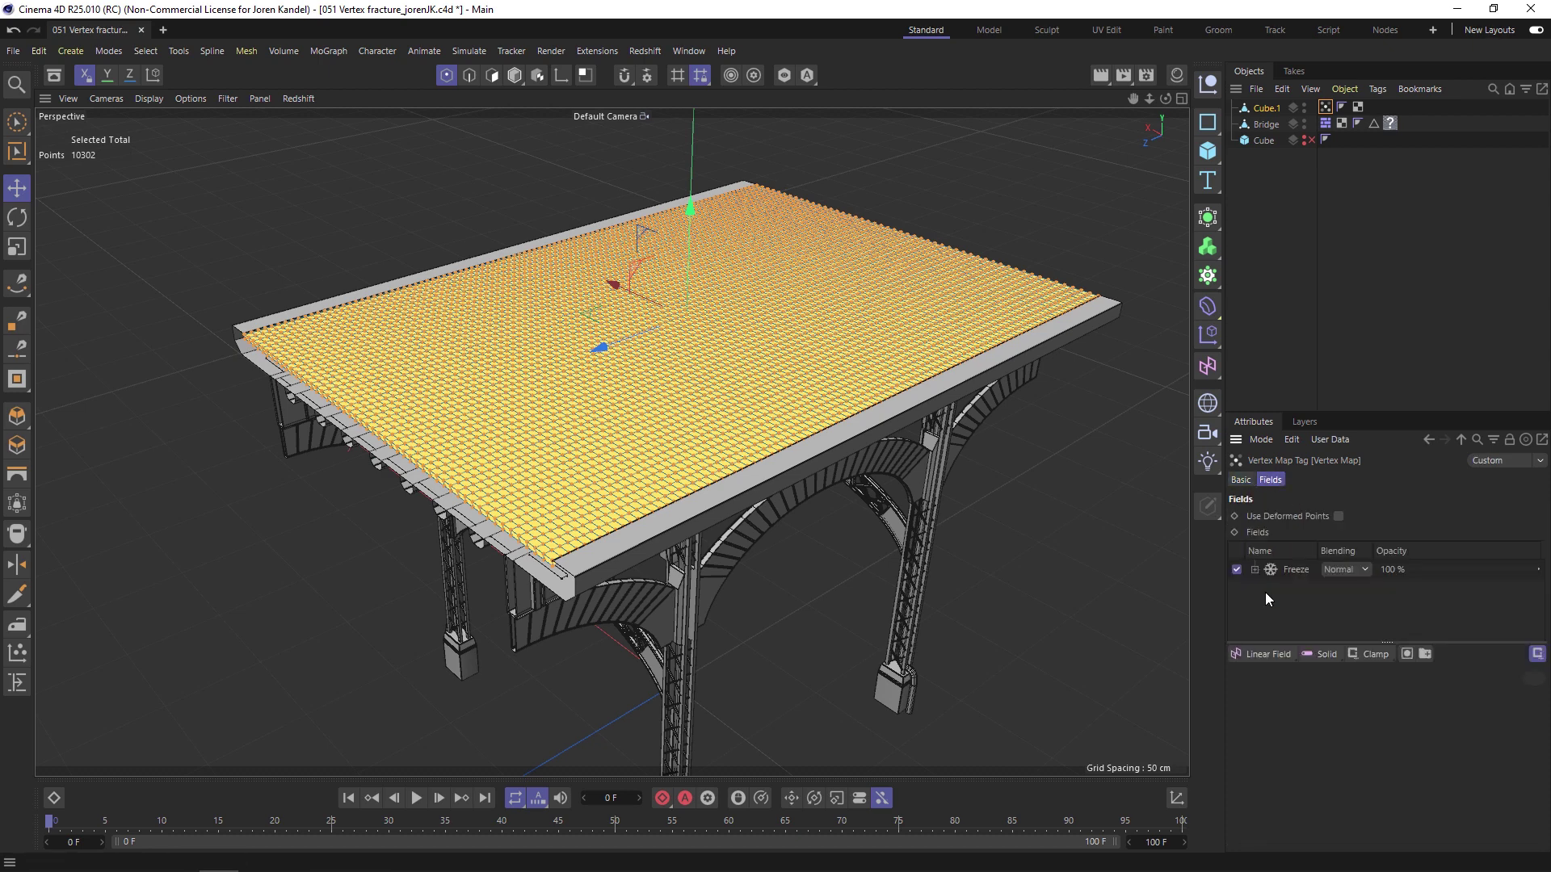
click(1295, 570)
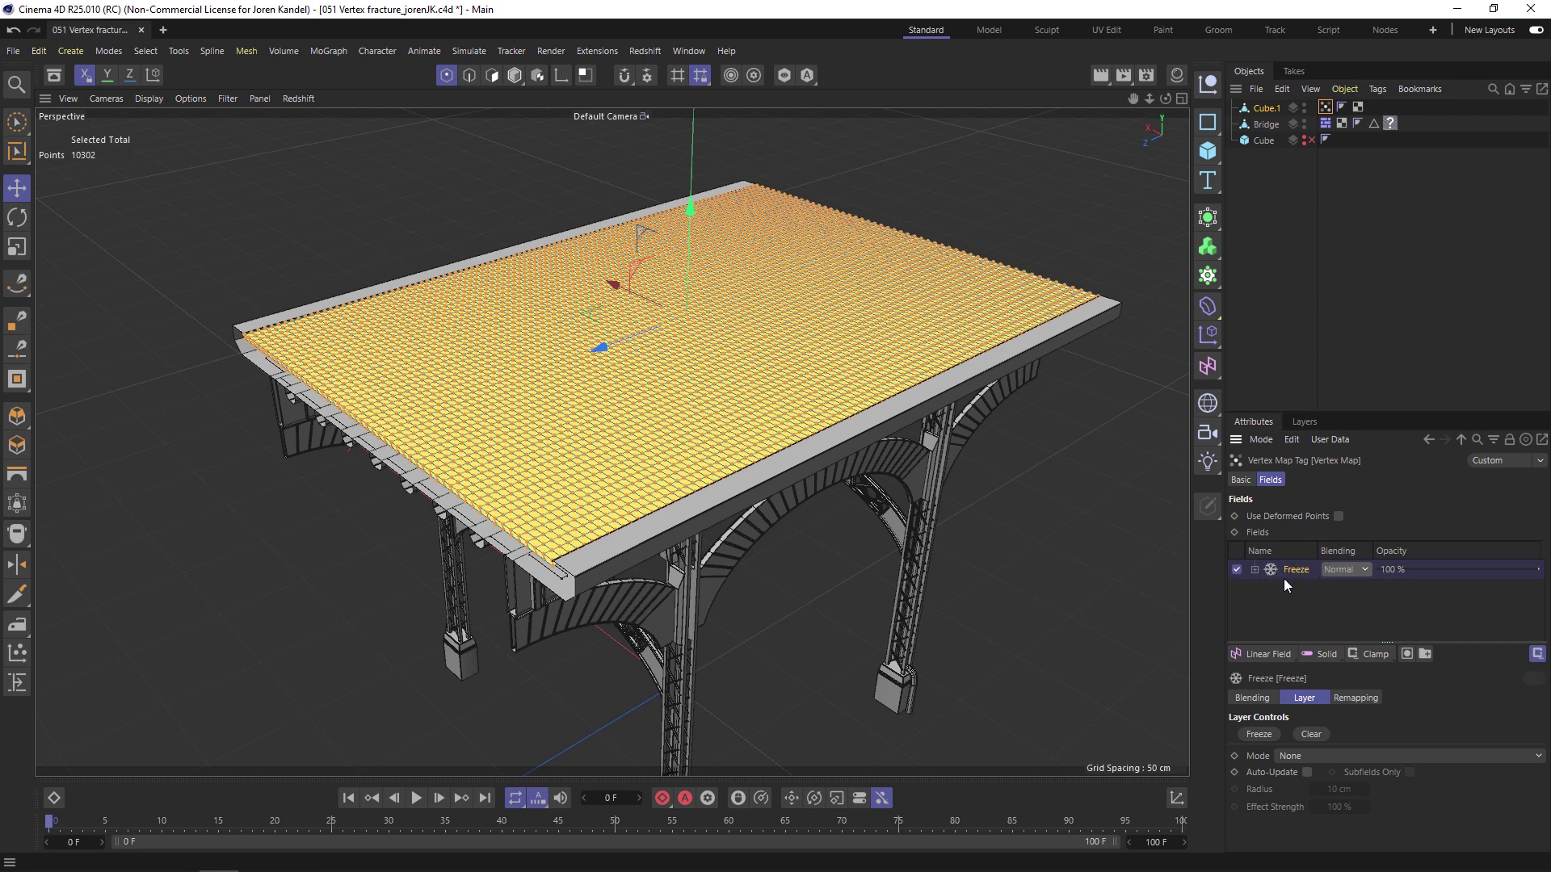
key(Delete)
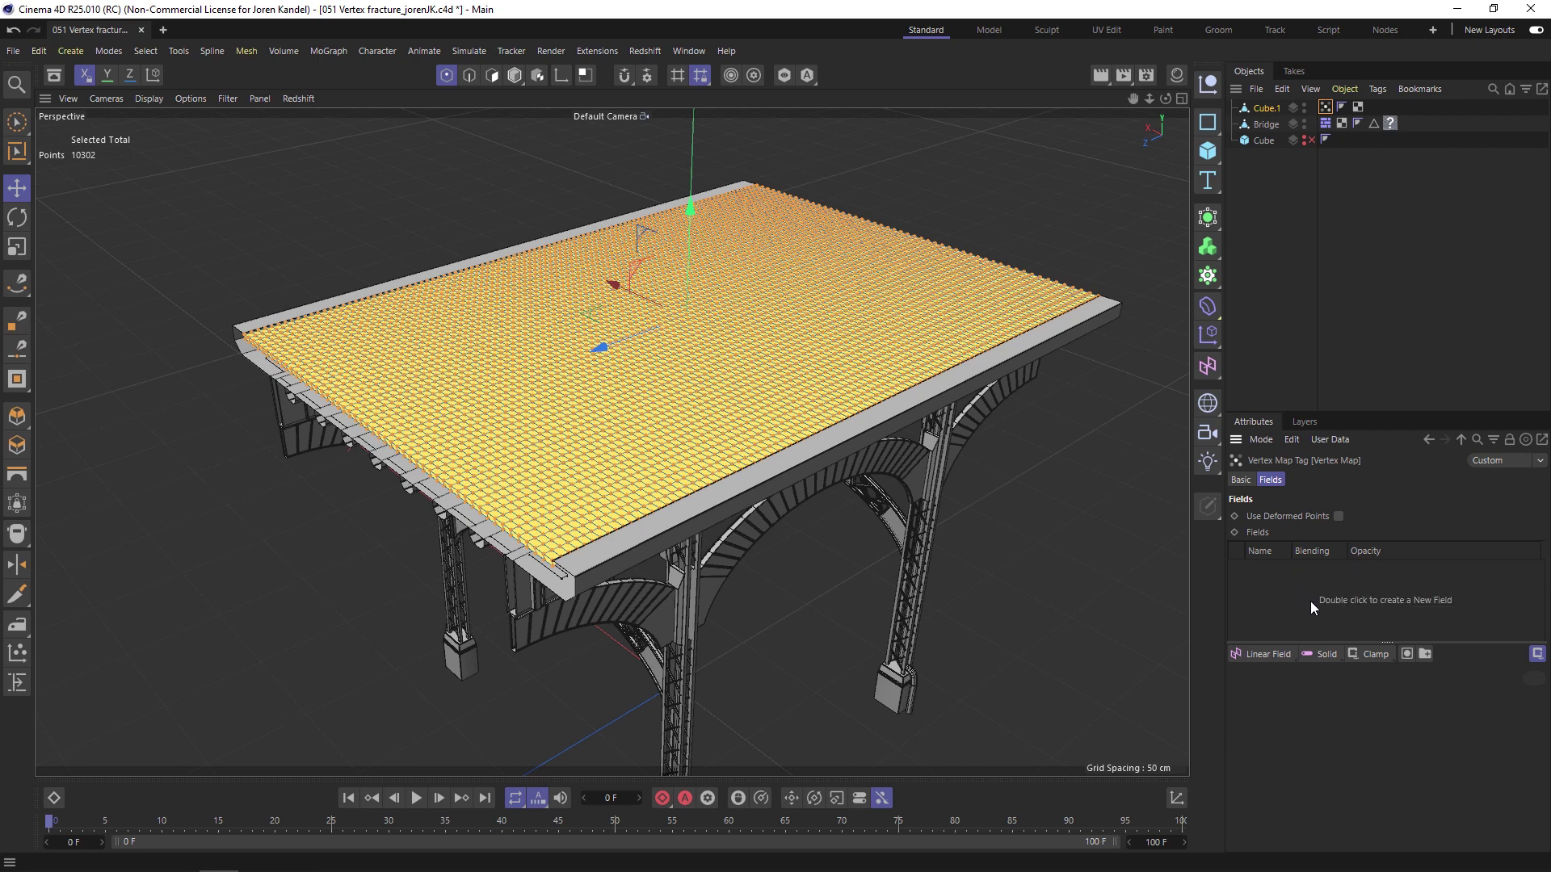
- Add a new Freeze layer with Add blending and Grow mode, then clear its weights
click(1368, 655)
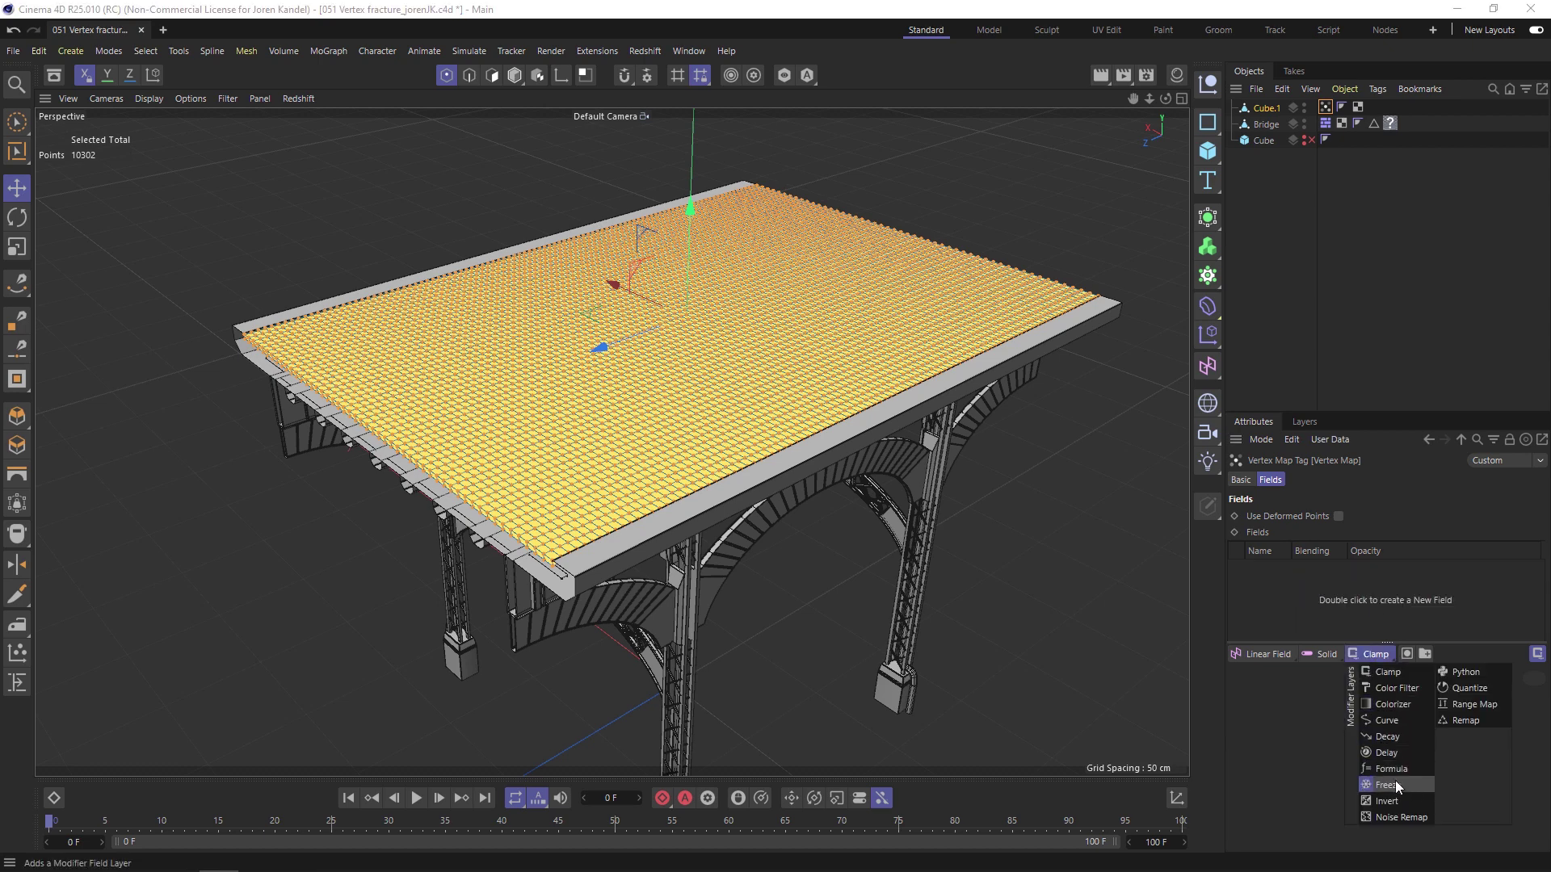
click(1384, 785)
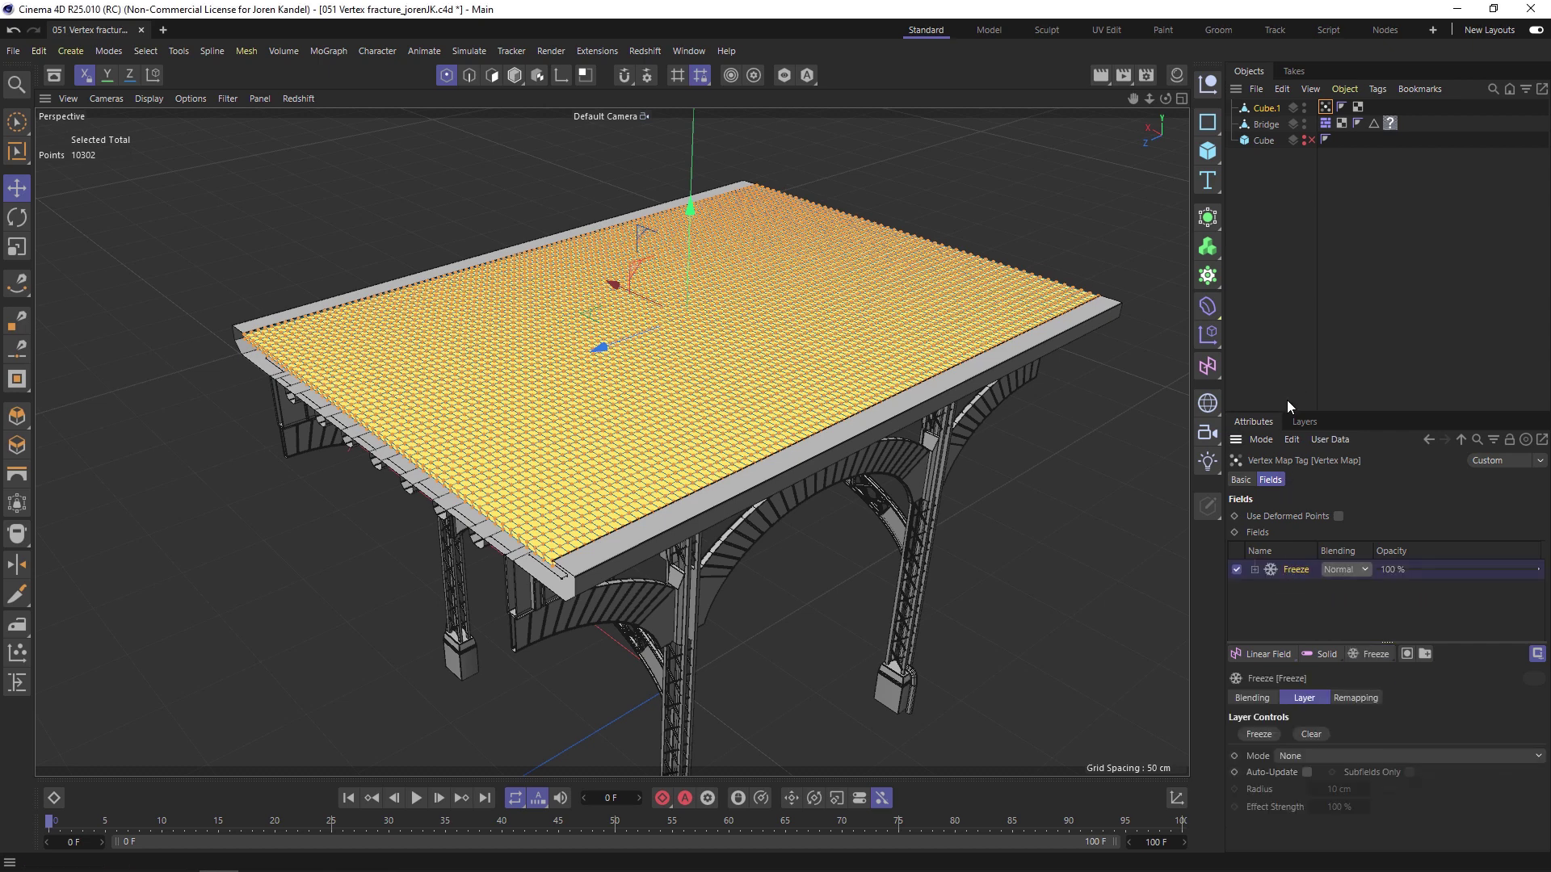
drag(1287, 412, 1290, 248)
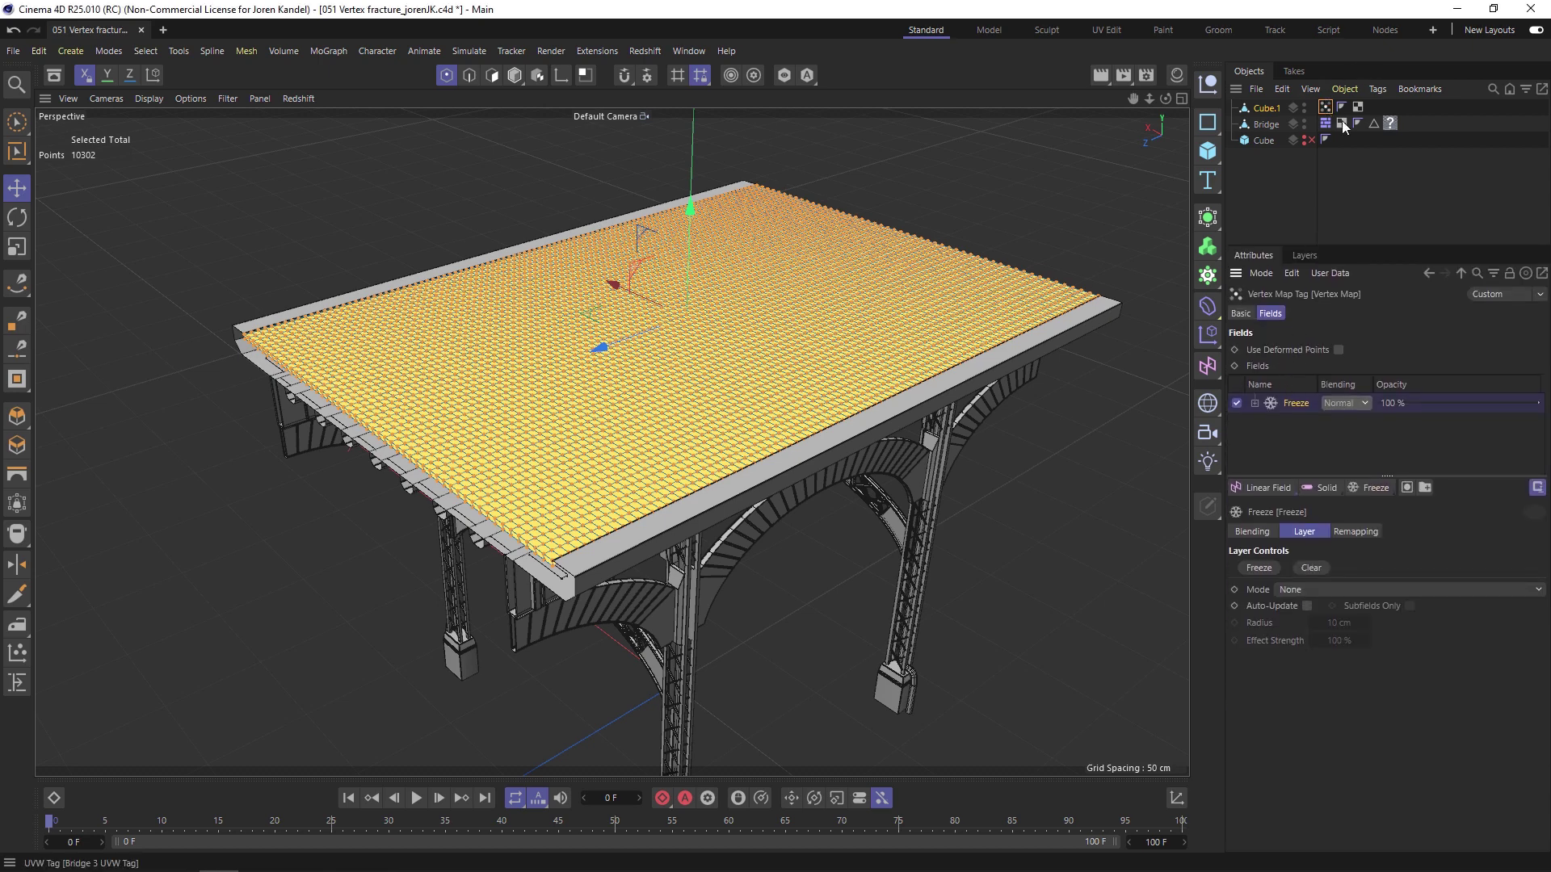
click(1328, 402)
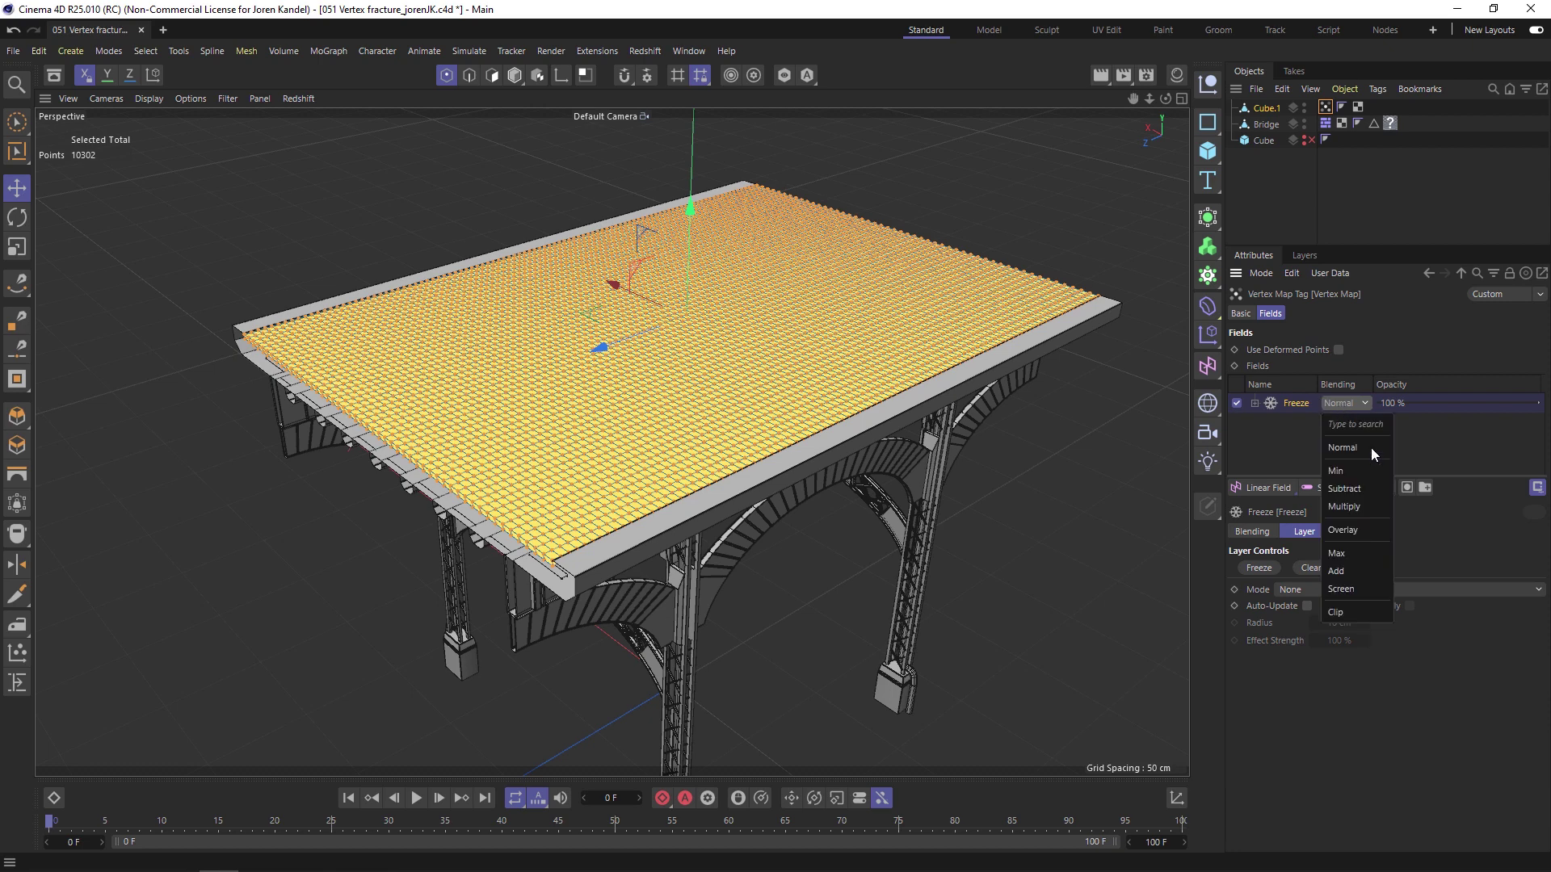
click(1341, 571)
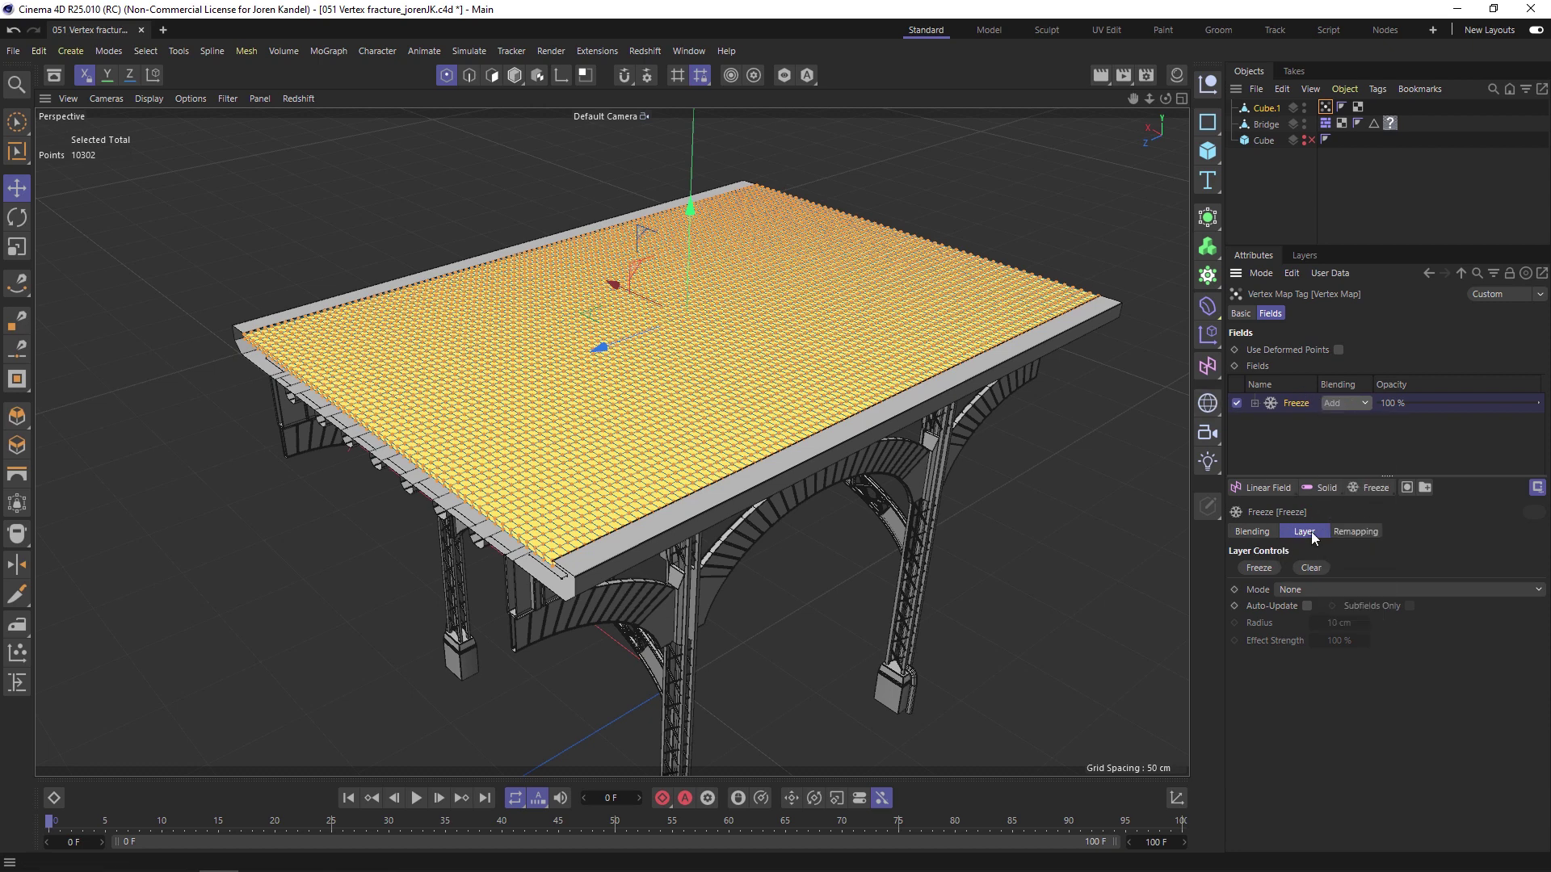
click(1289, 590)
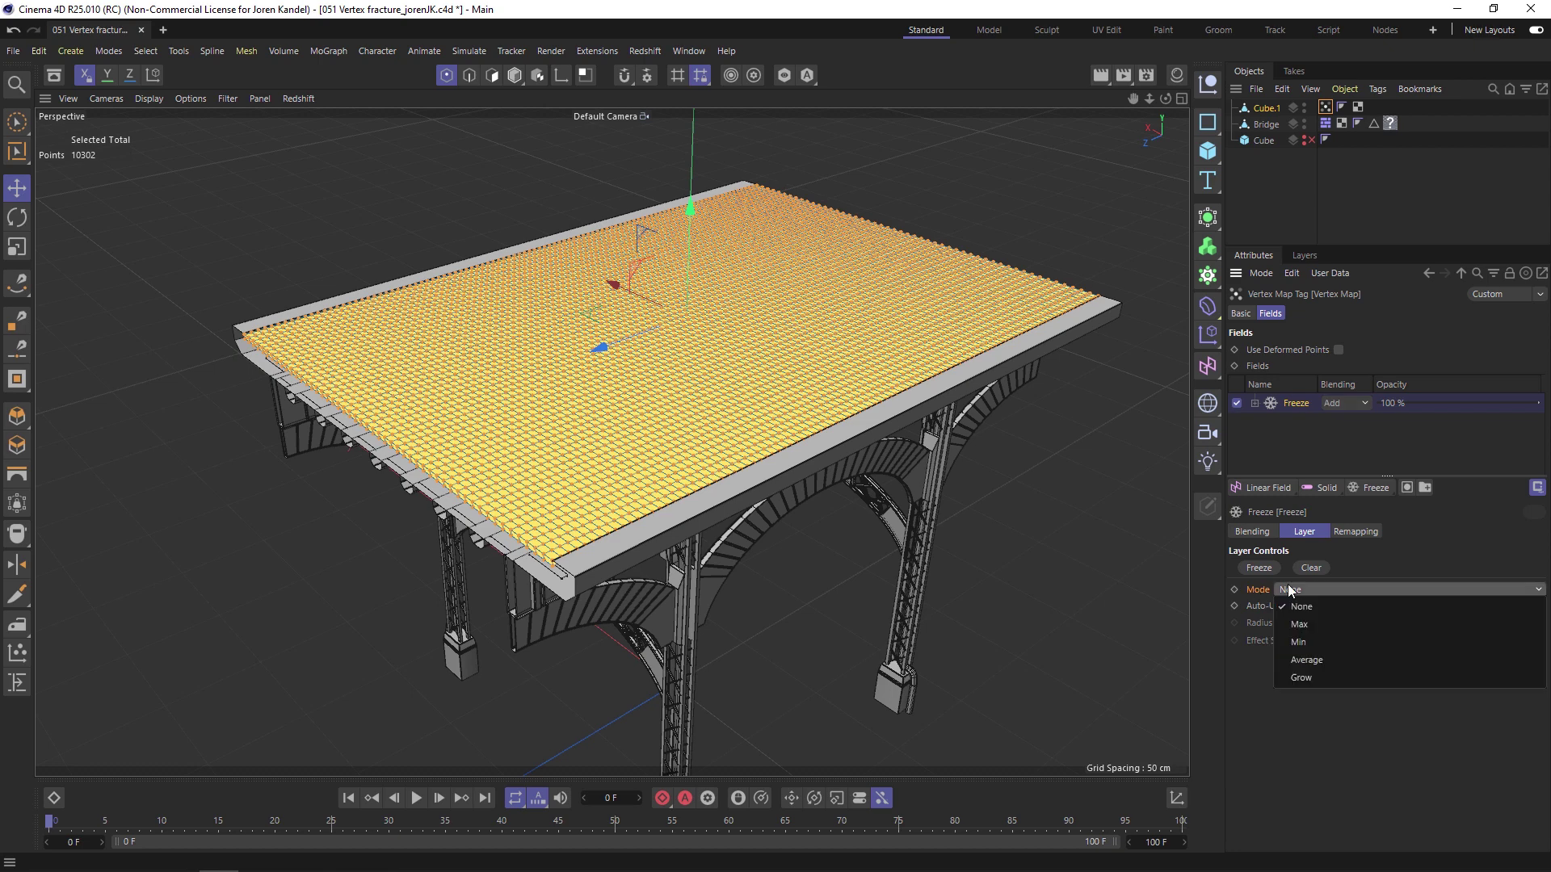
click(1312, 677)
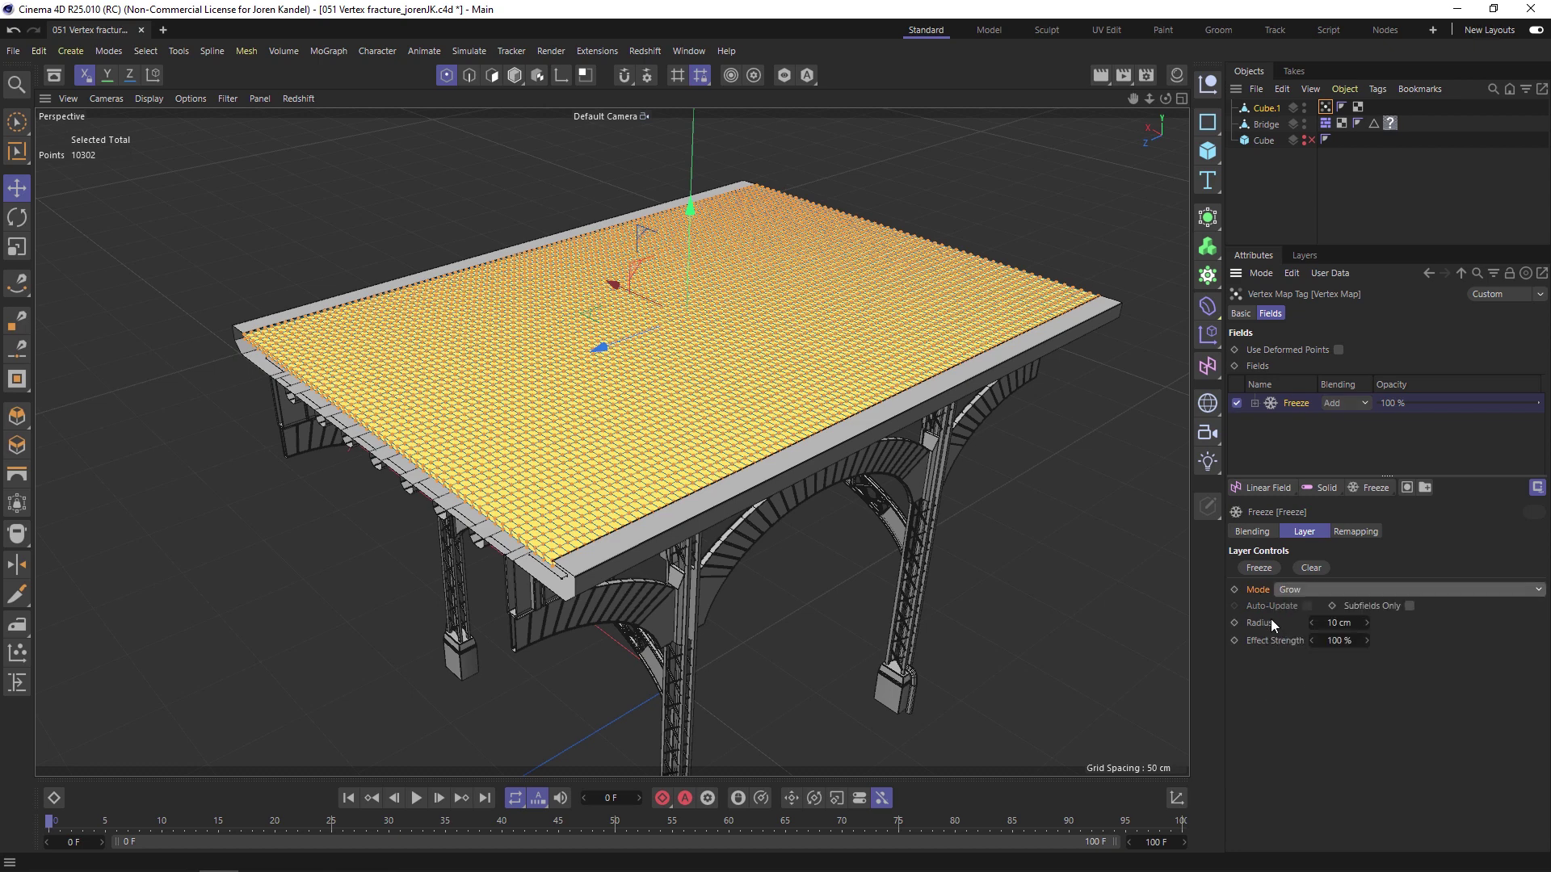
click(1316, 569)
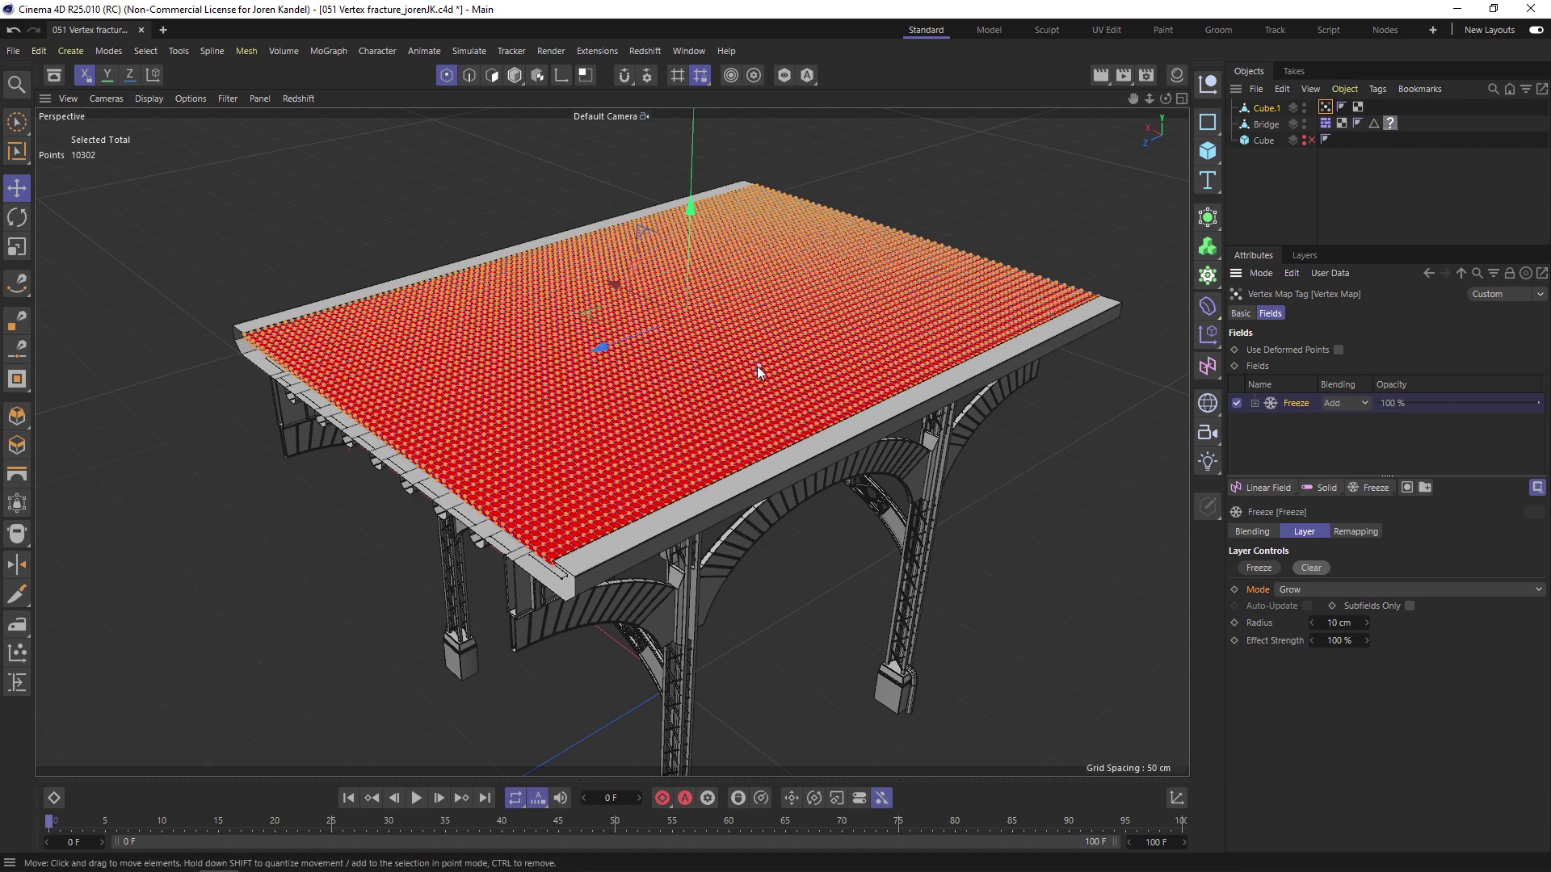
- Add a Shader Field to the vertex map using a Noise shader
click(1268, 487)
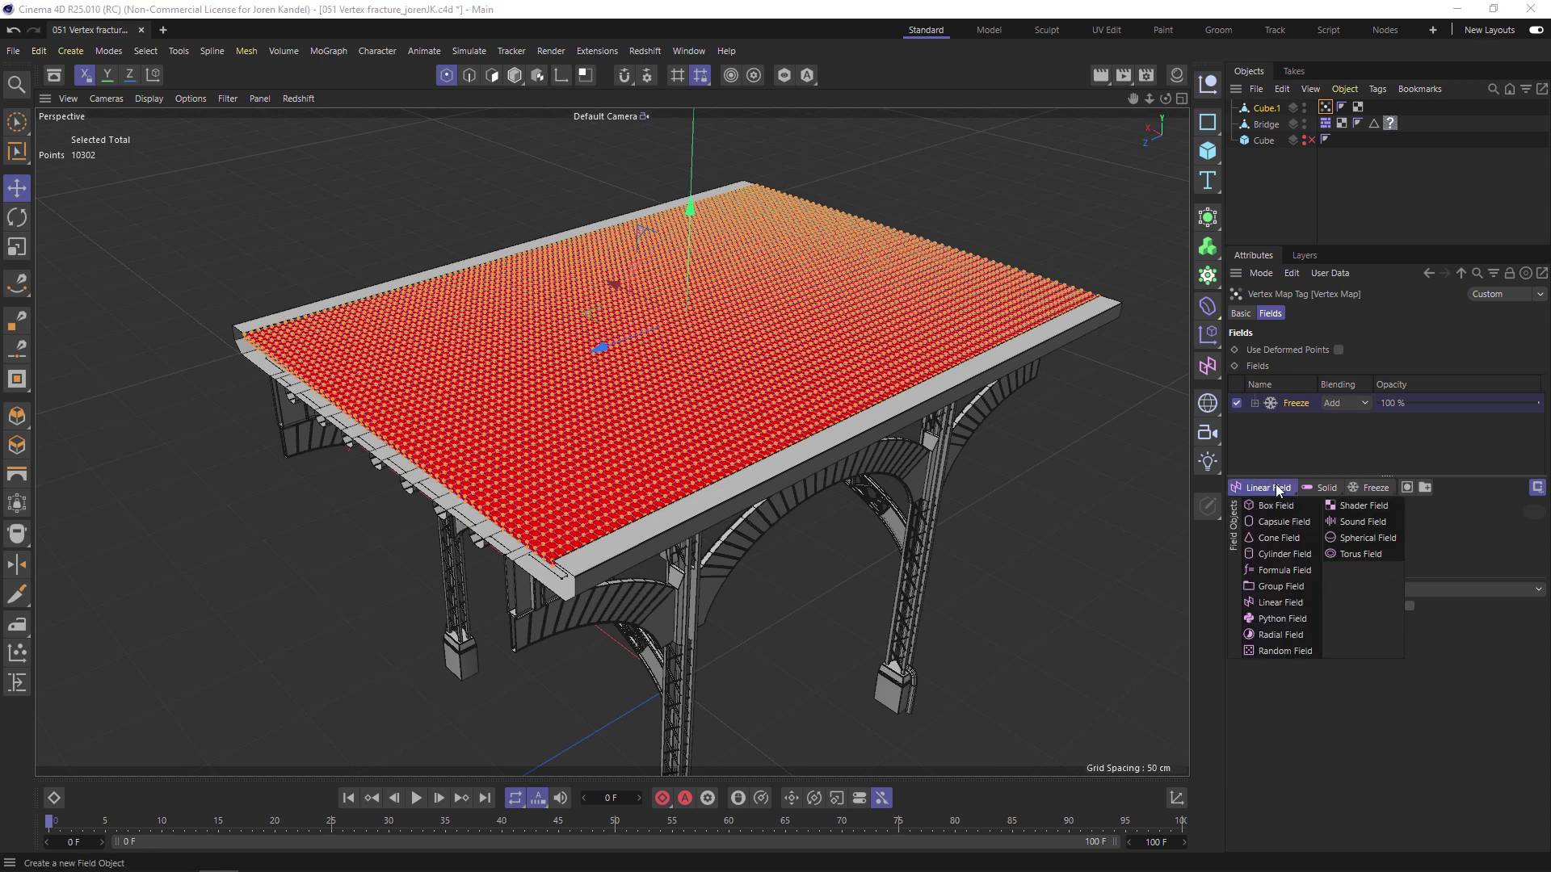
click(1369, 505)
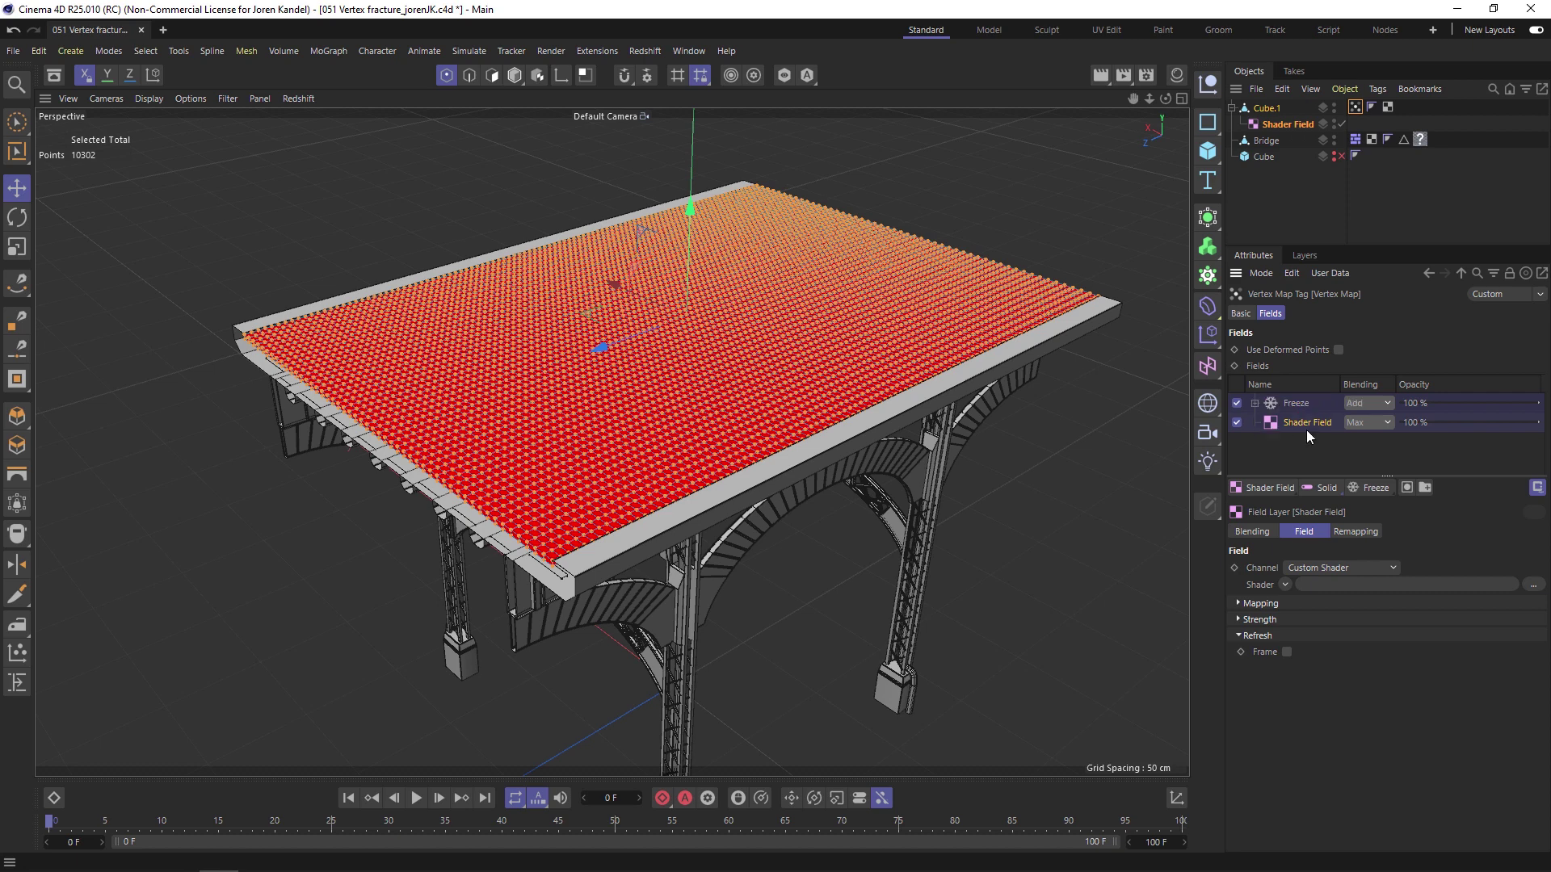
click(1285, 584)
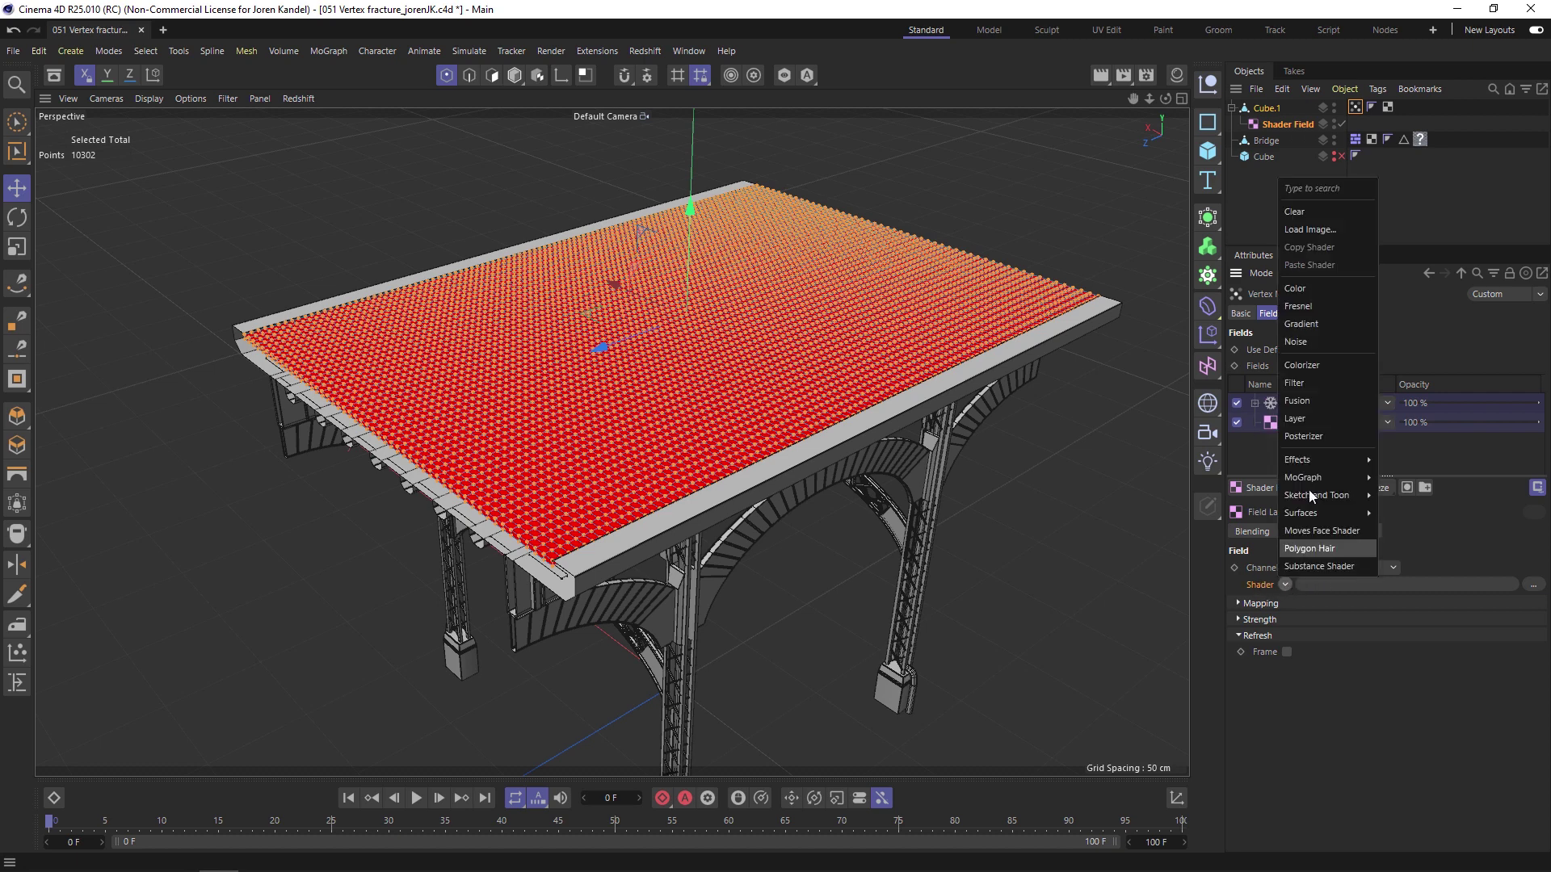
click(1315, 342)
click(1278, 619)
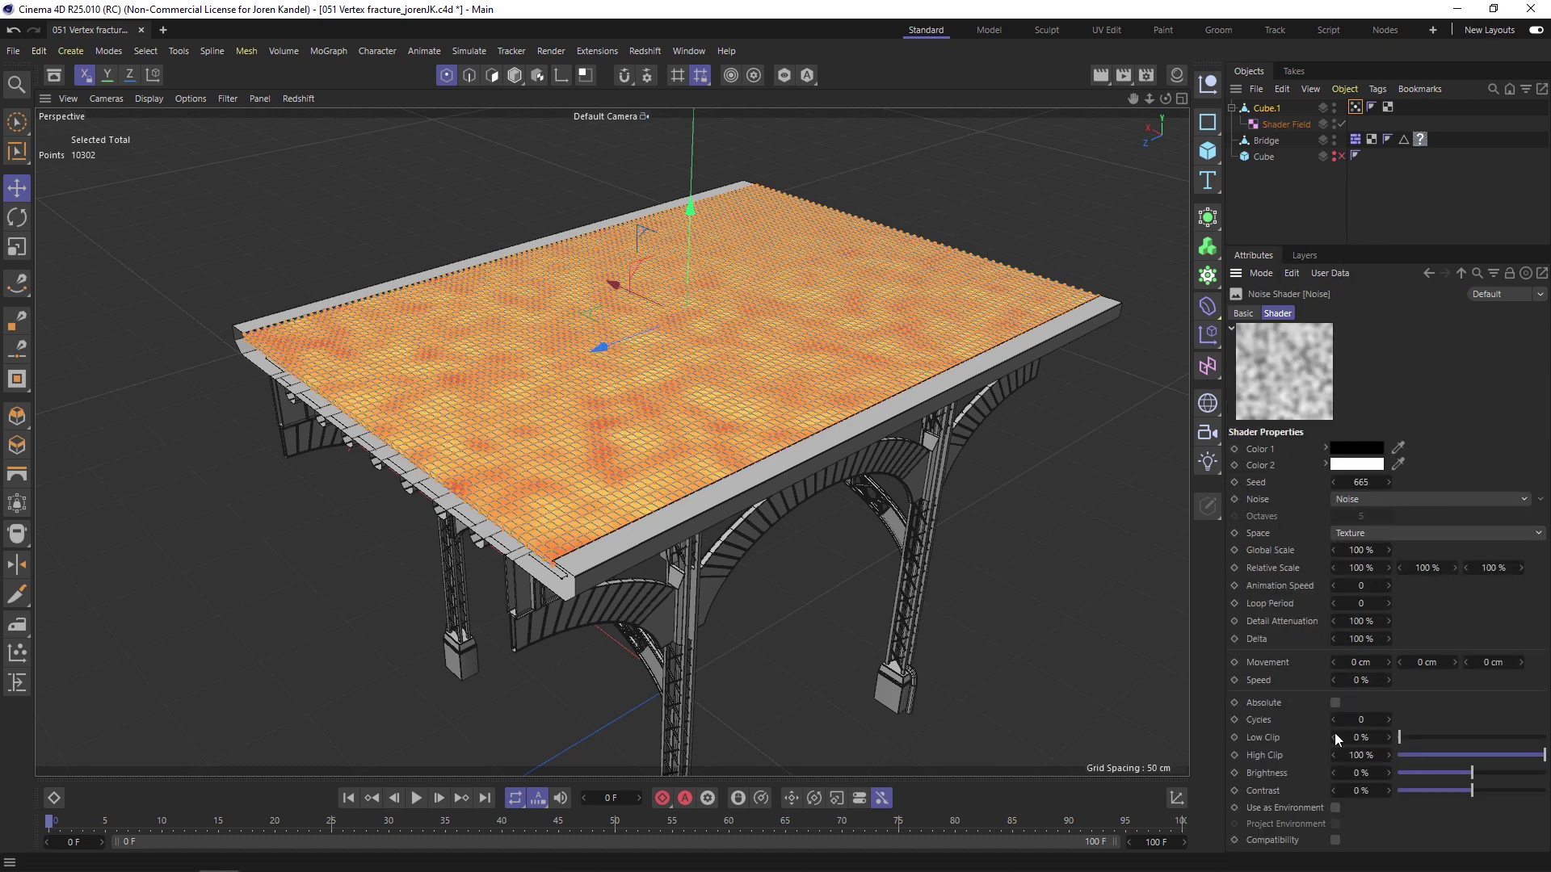
- Clip the noise to 36% low and 64% high, and set Global Scale to 200%
drag(1412, 739, 1444, 739)
drag(1542, 757, 1491, 757)
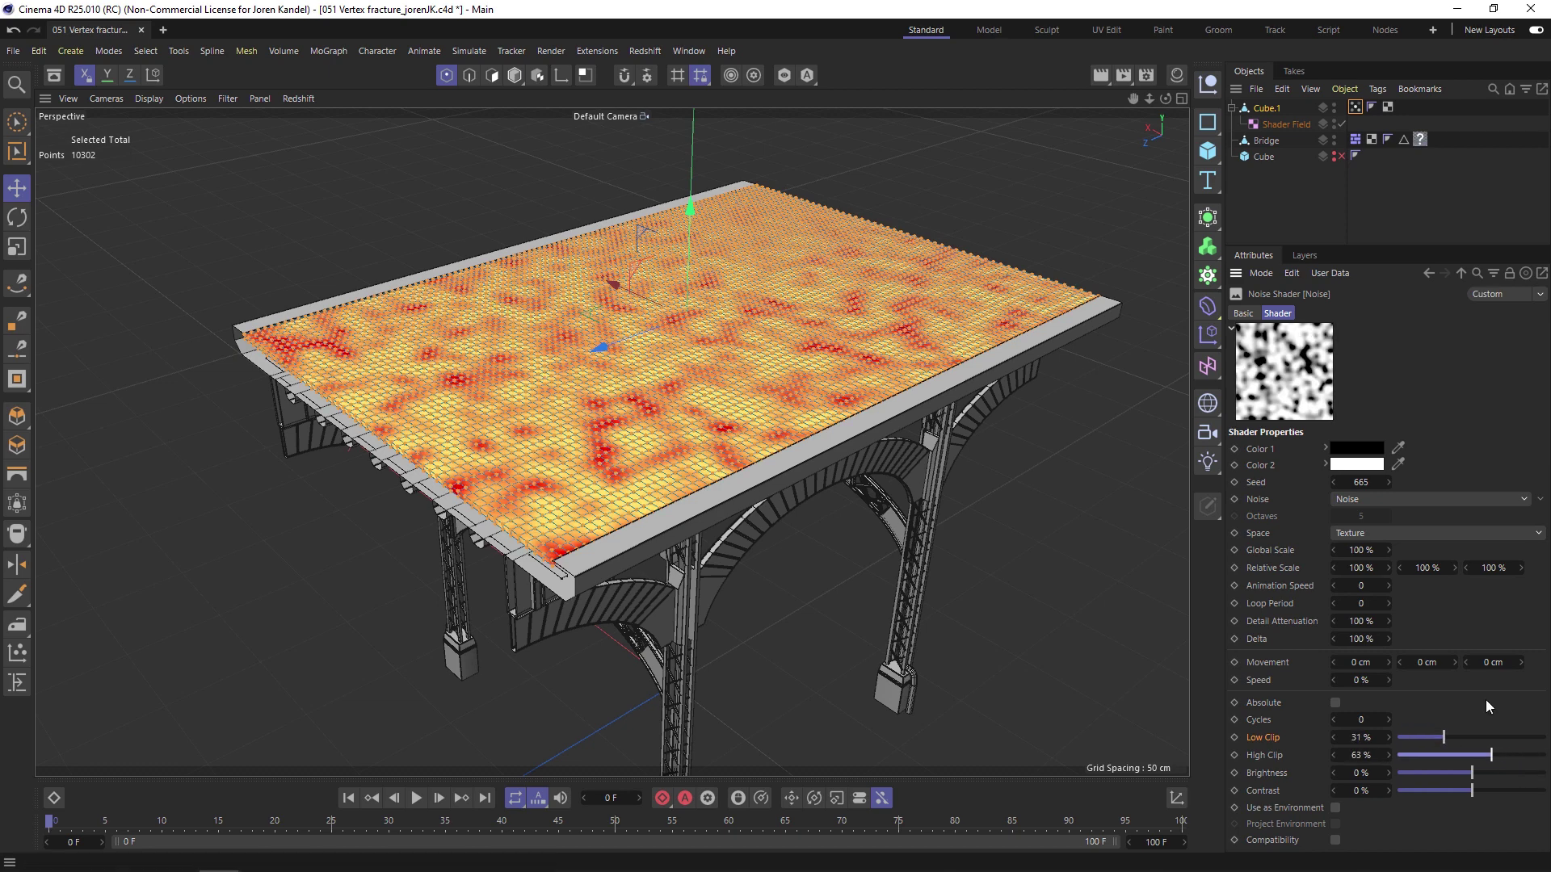
drag(1448, 738, 1452, 739)
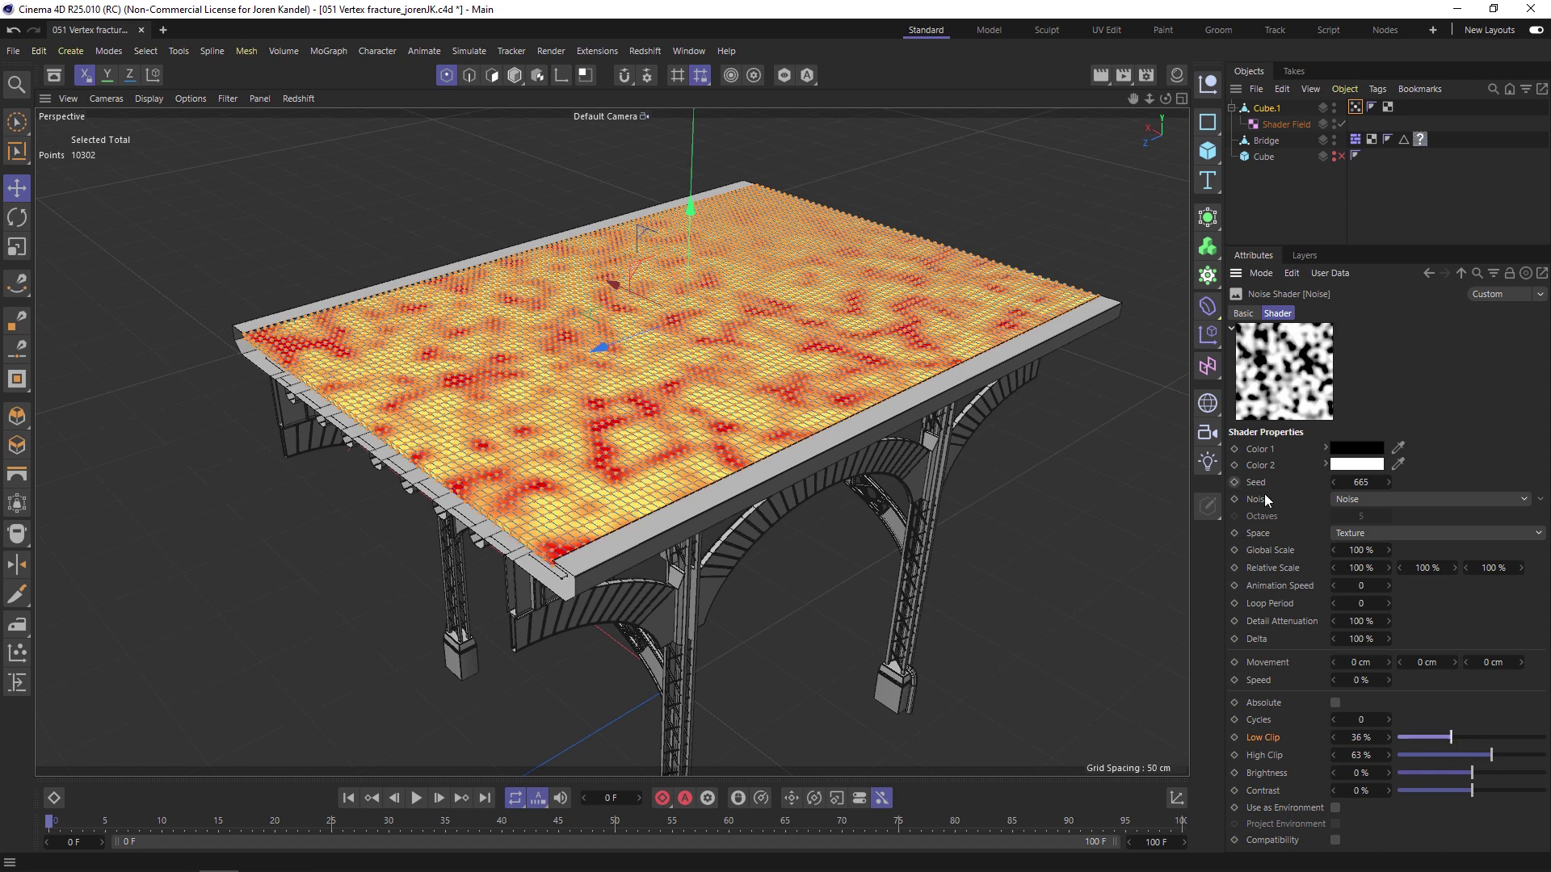
click(1357, 550)
text(200)
key(Return)
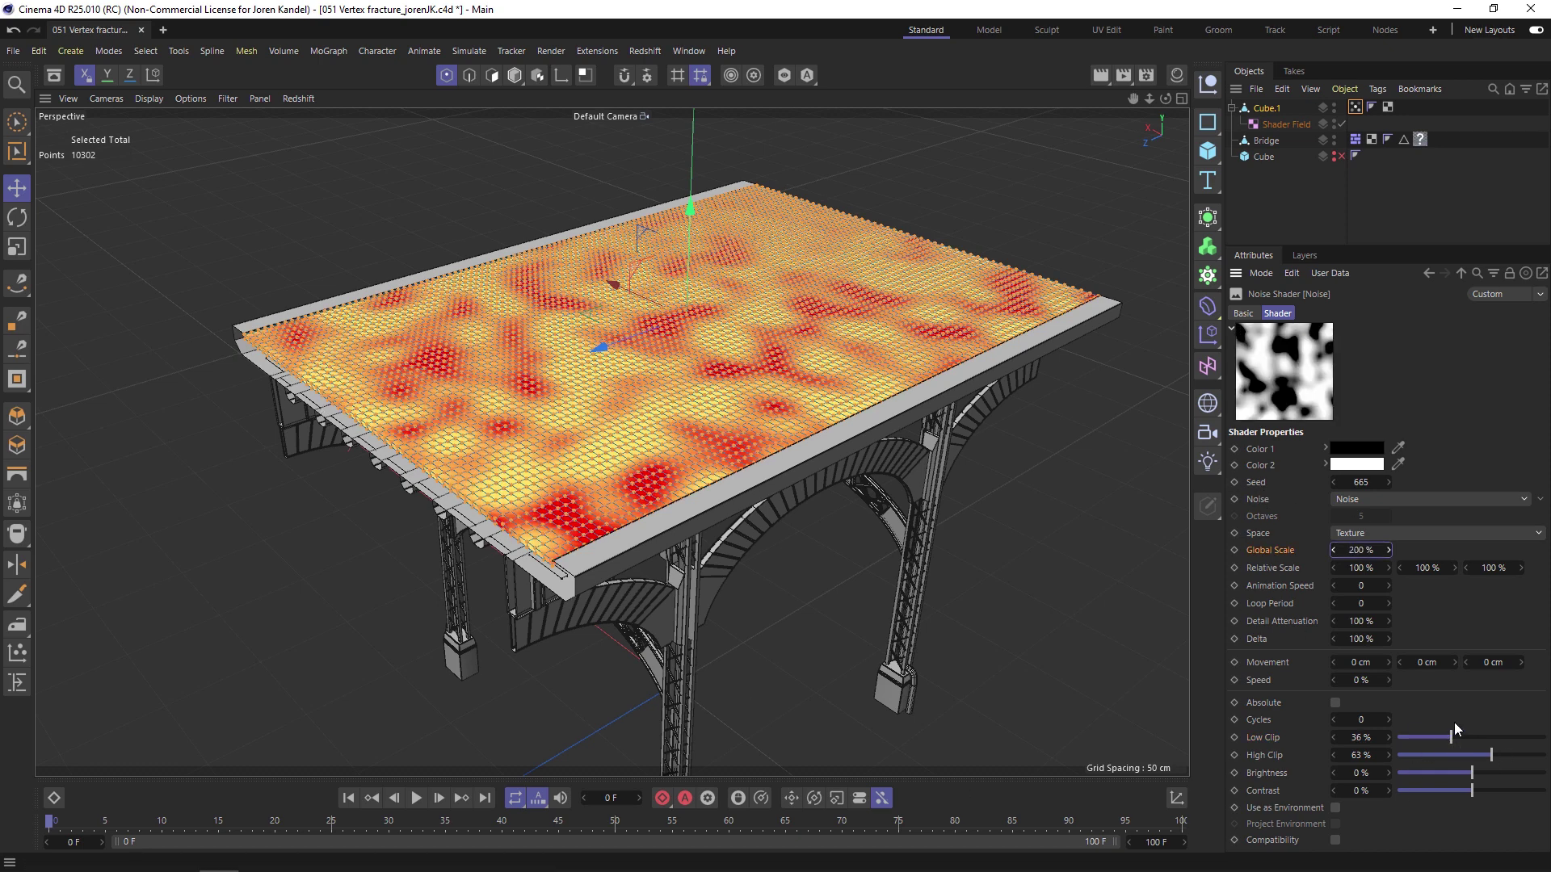
drag(1453, 736, 1491, 755)
- Add a Spherical Field to the vertex map, placed below the Shader Field layer
click(417, 798)
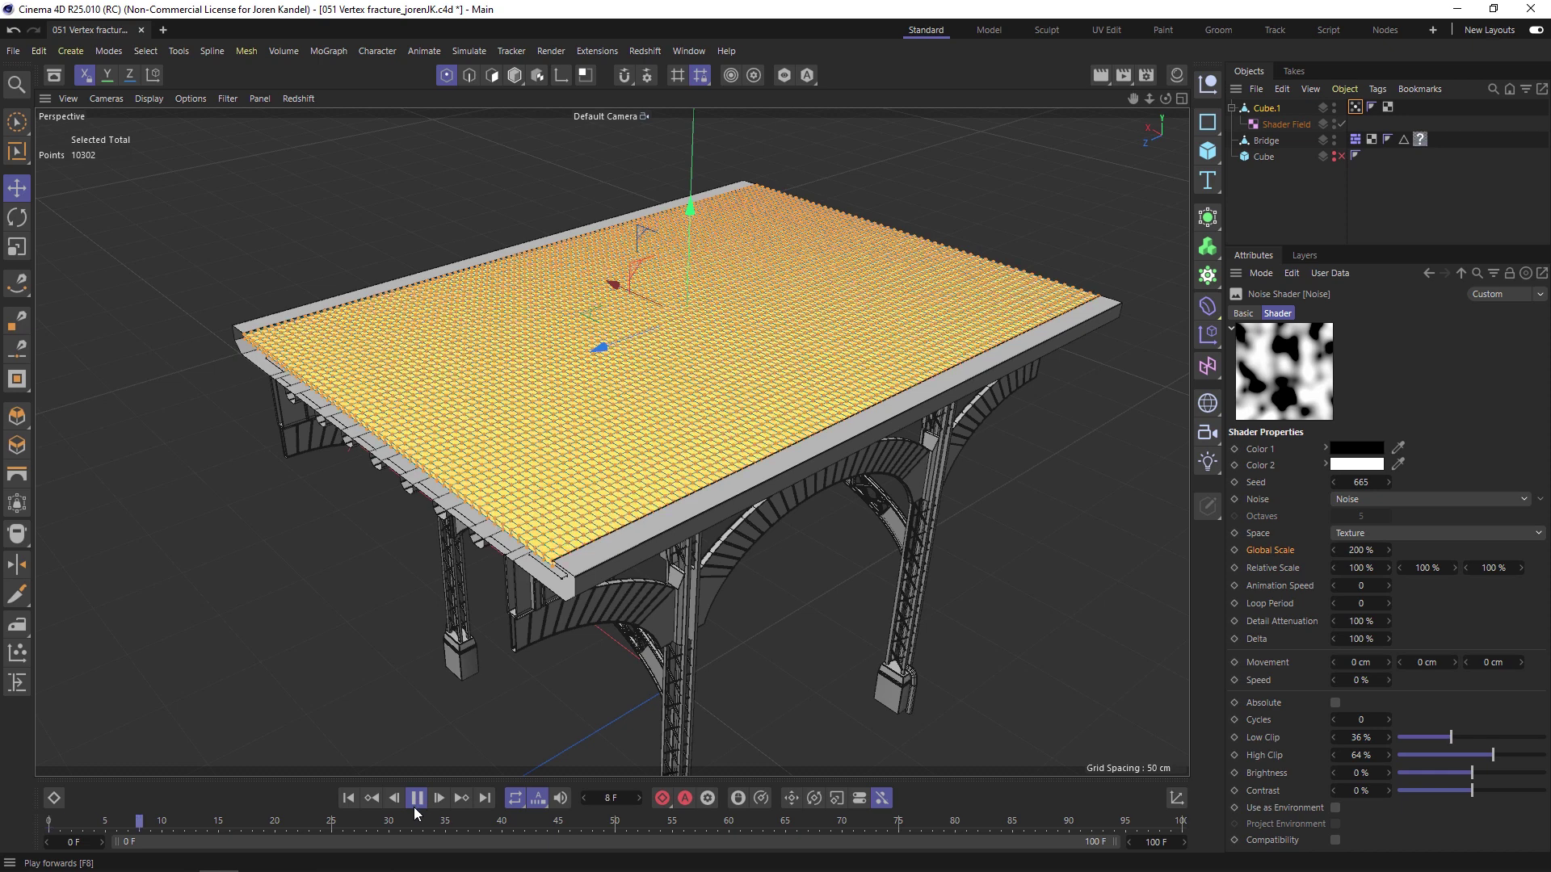
click(416, 798)
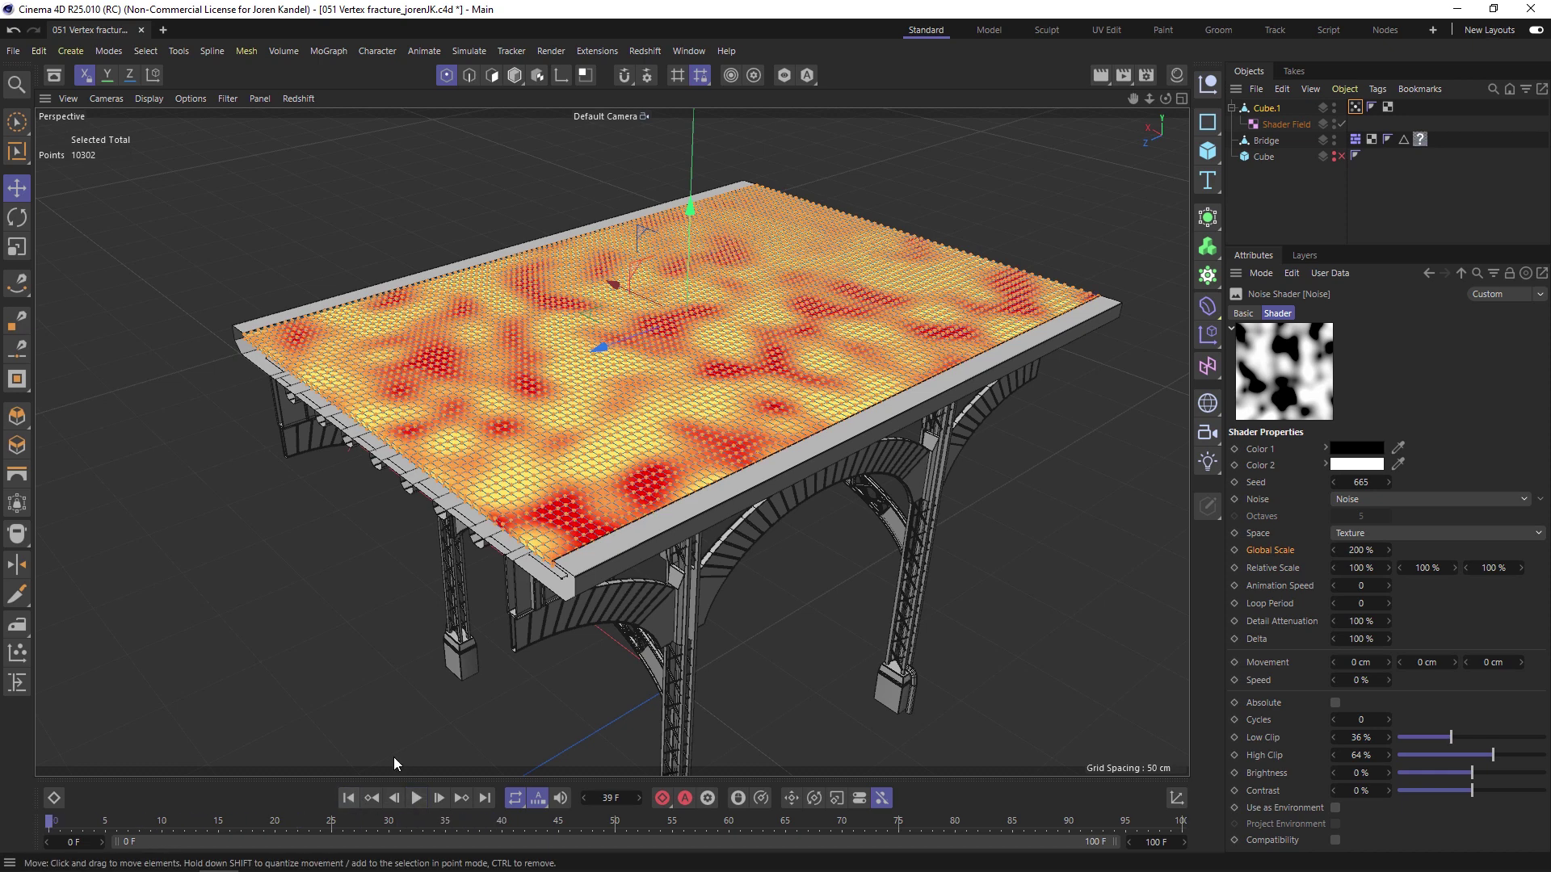
click(1355, 107)
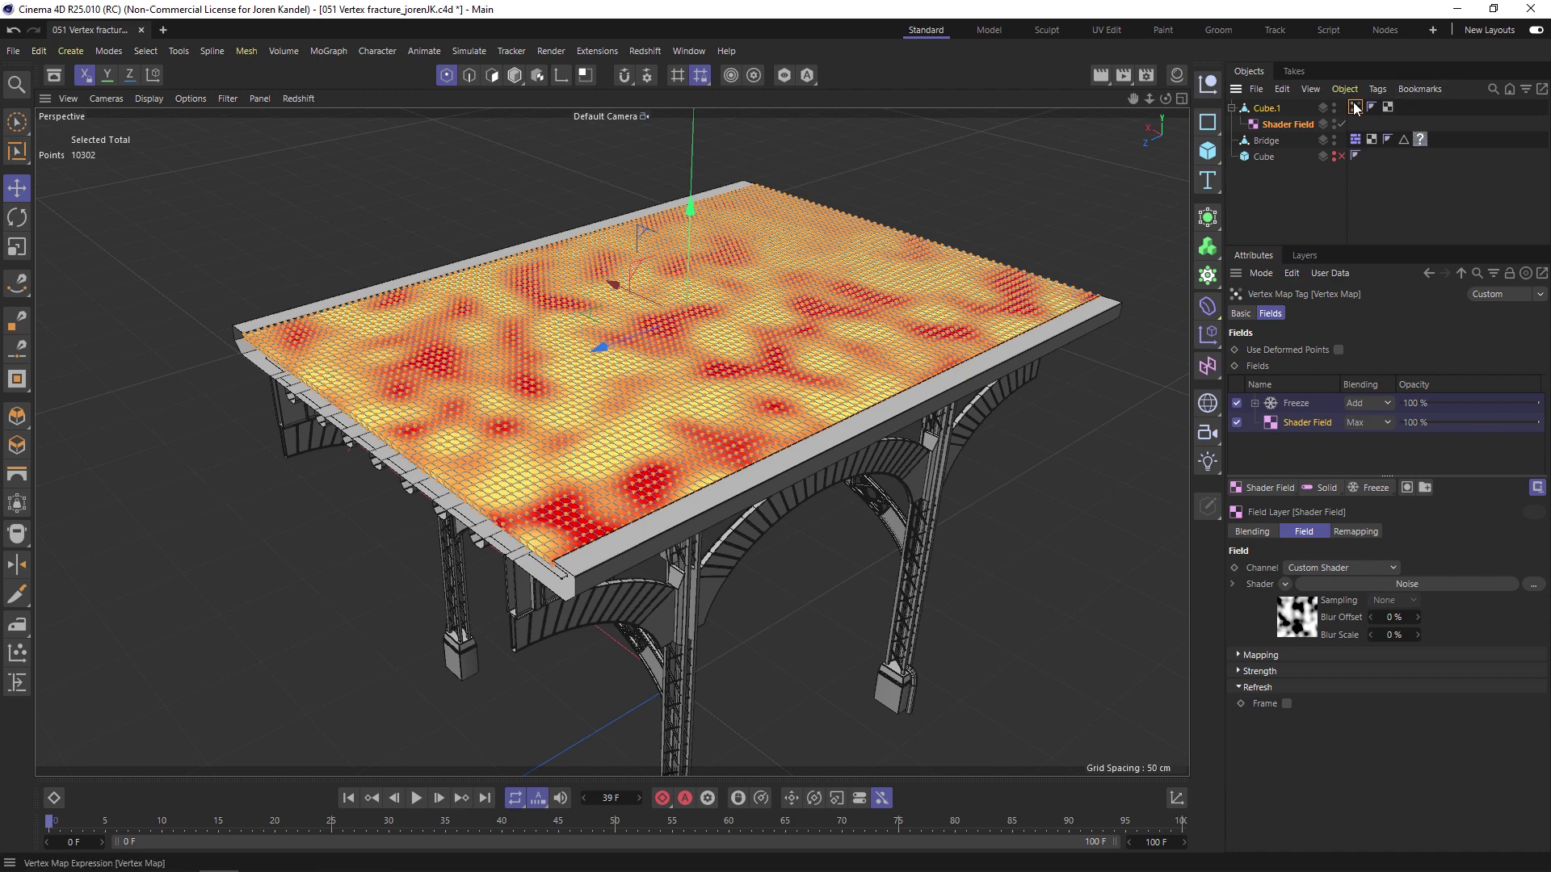
click(1266, 487)
click(1361, 537)
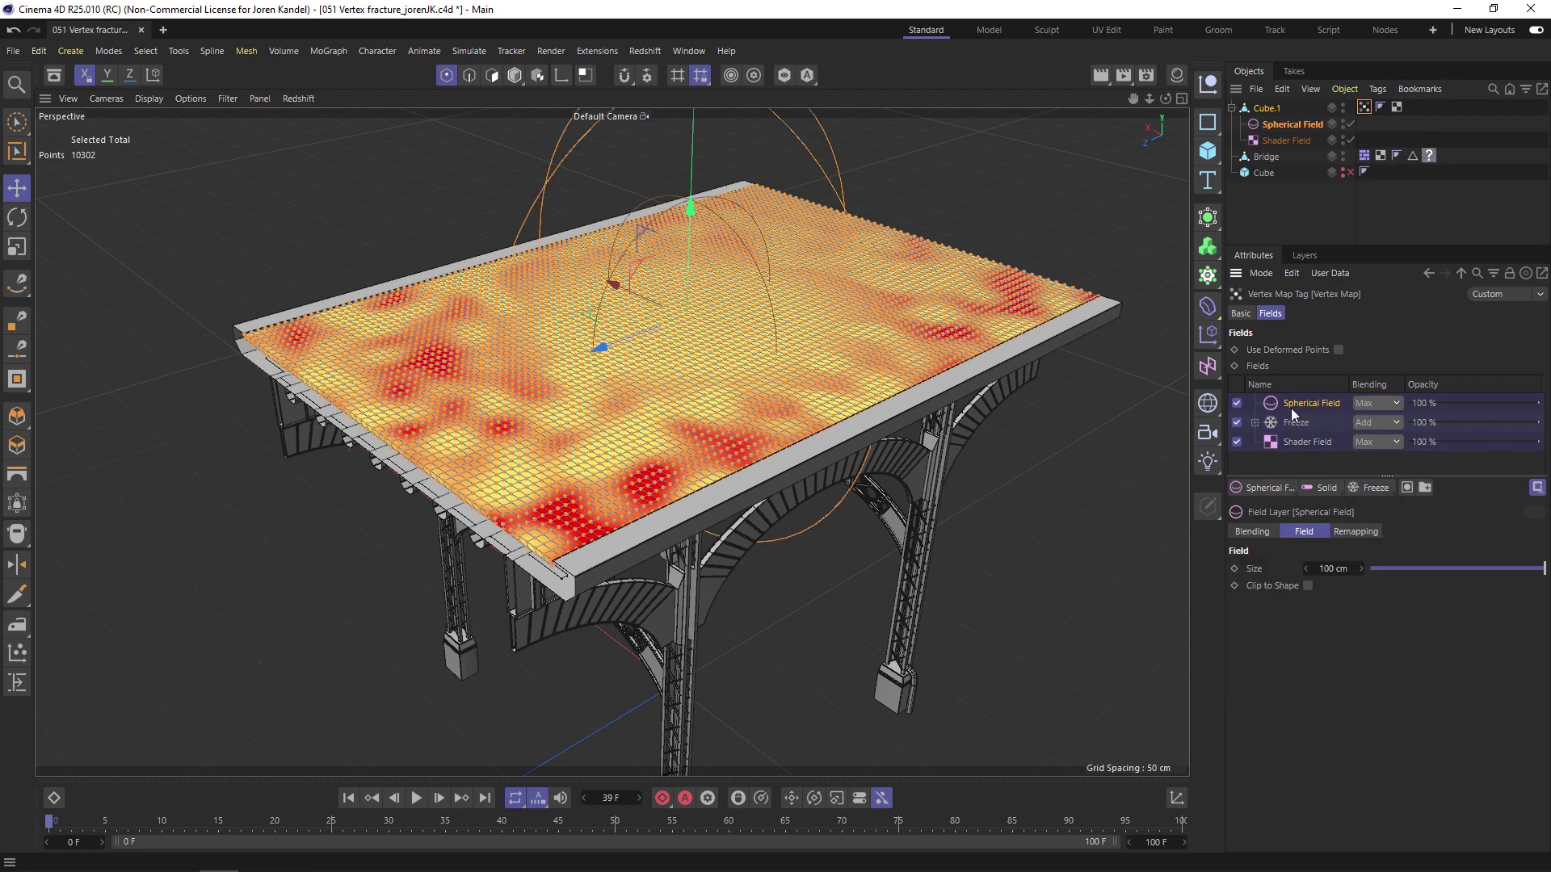
drag(1308, 454, 1306, 454)
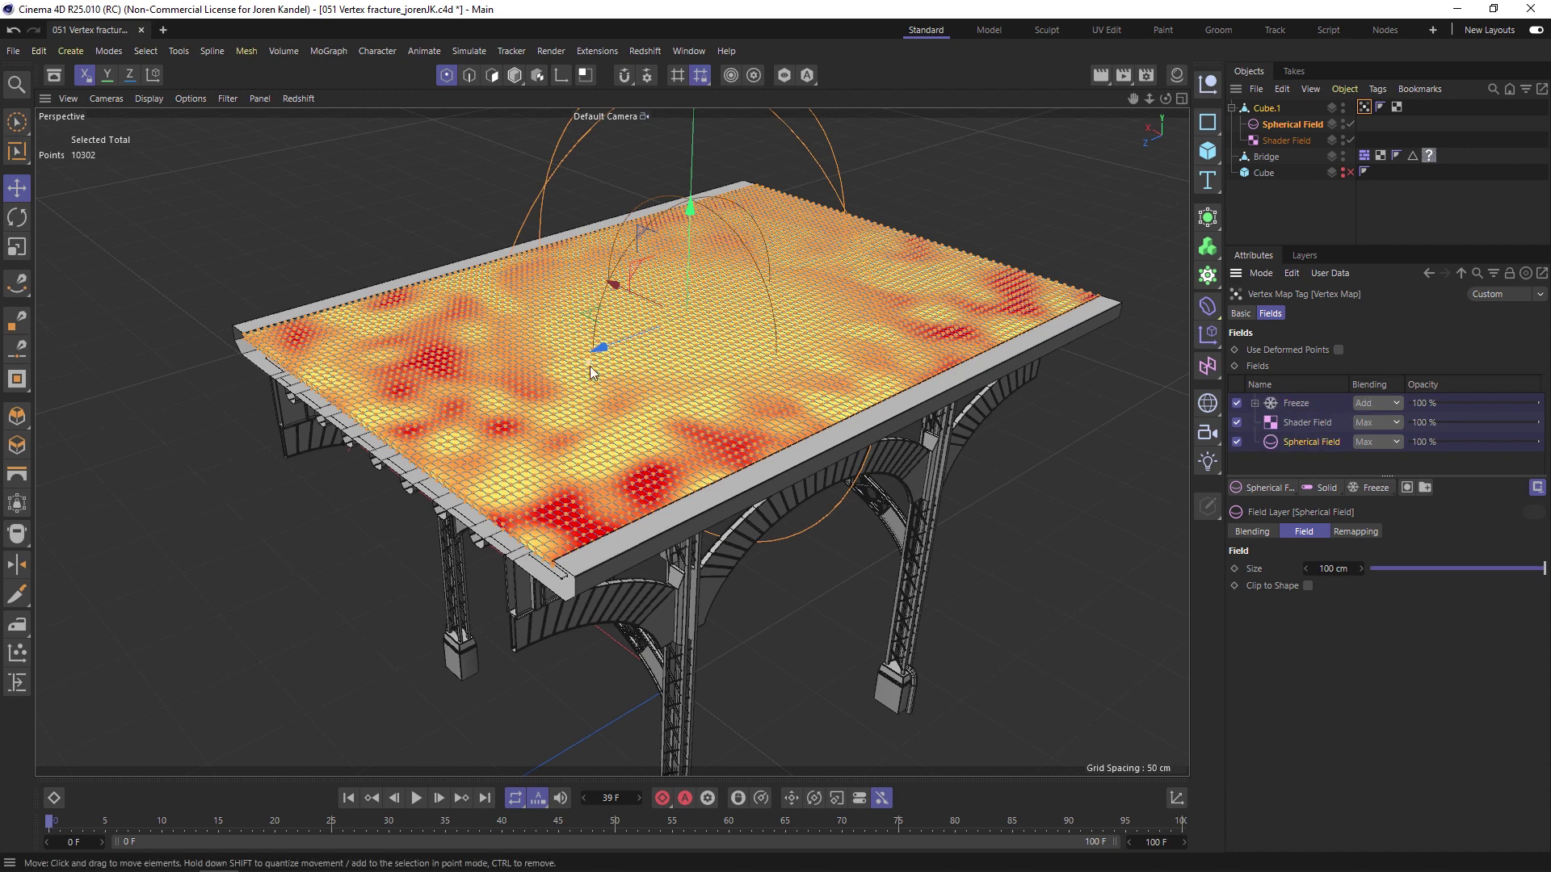
drag(596, 350, 501, 339)
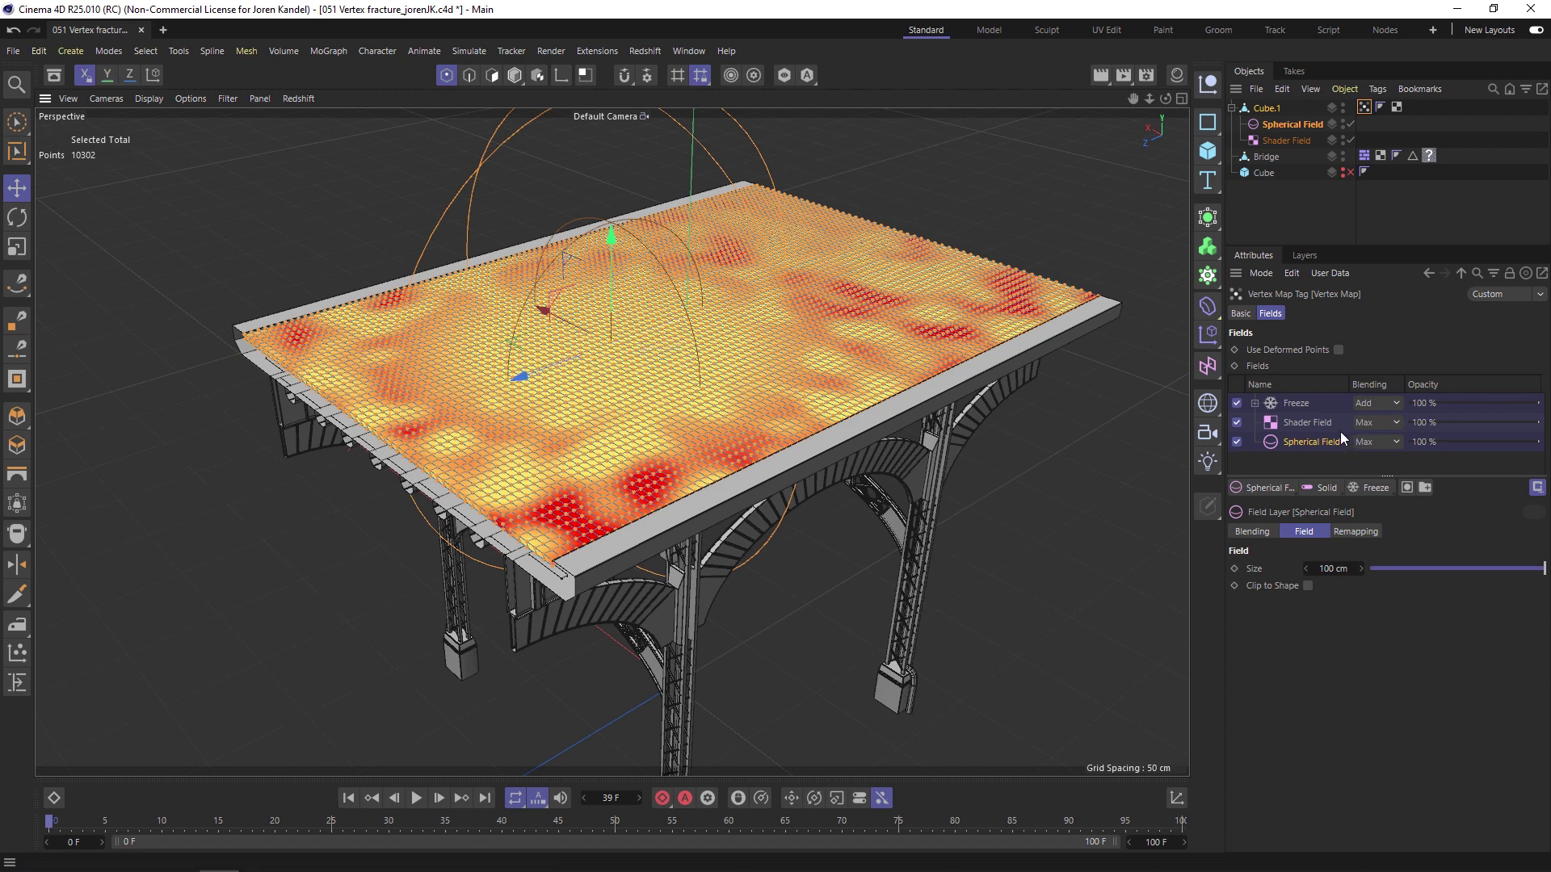
- Set the Shader Field blending to Subtract and move the sphere to the deck's near-left corner
click(1316, 422)
click(1380, 423)
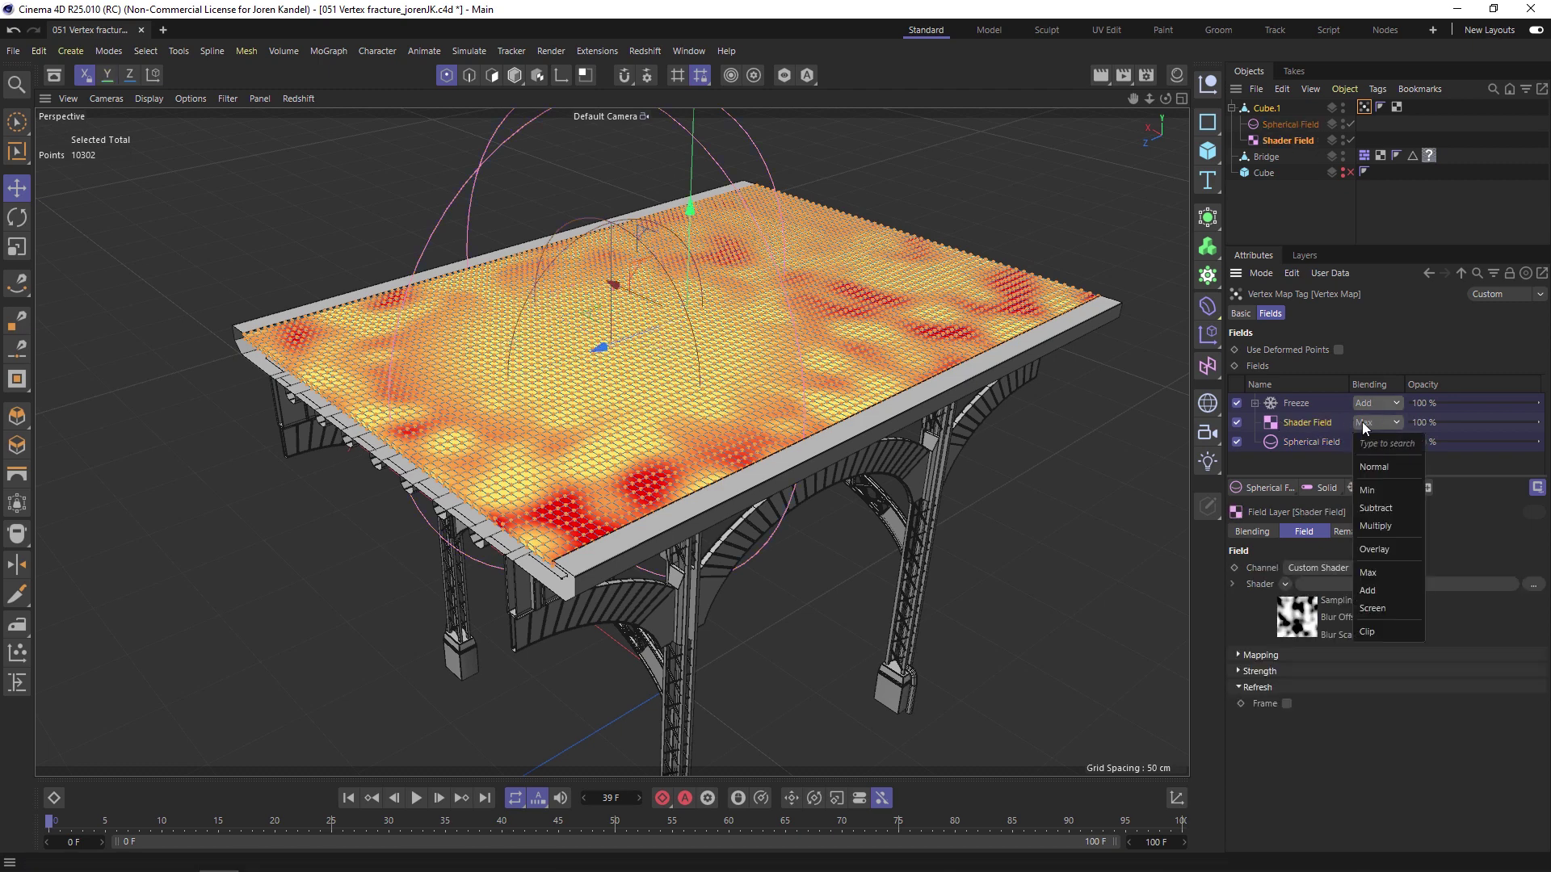
click(1385, 509)
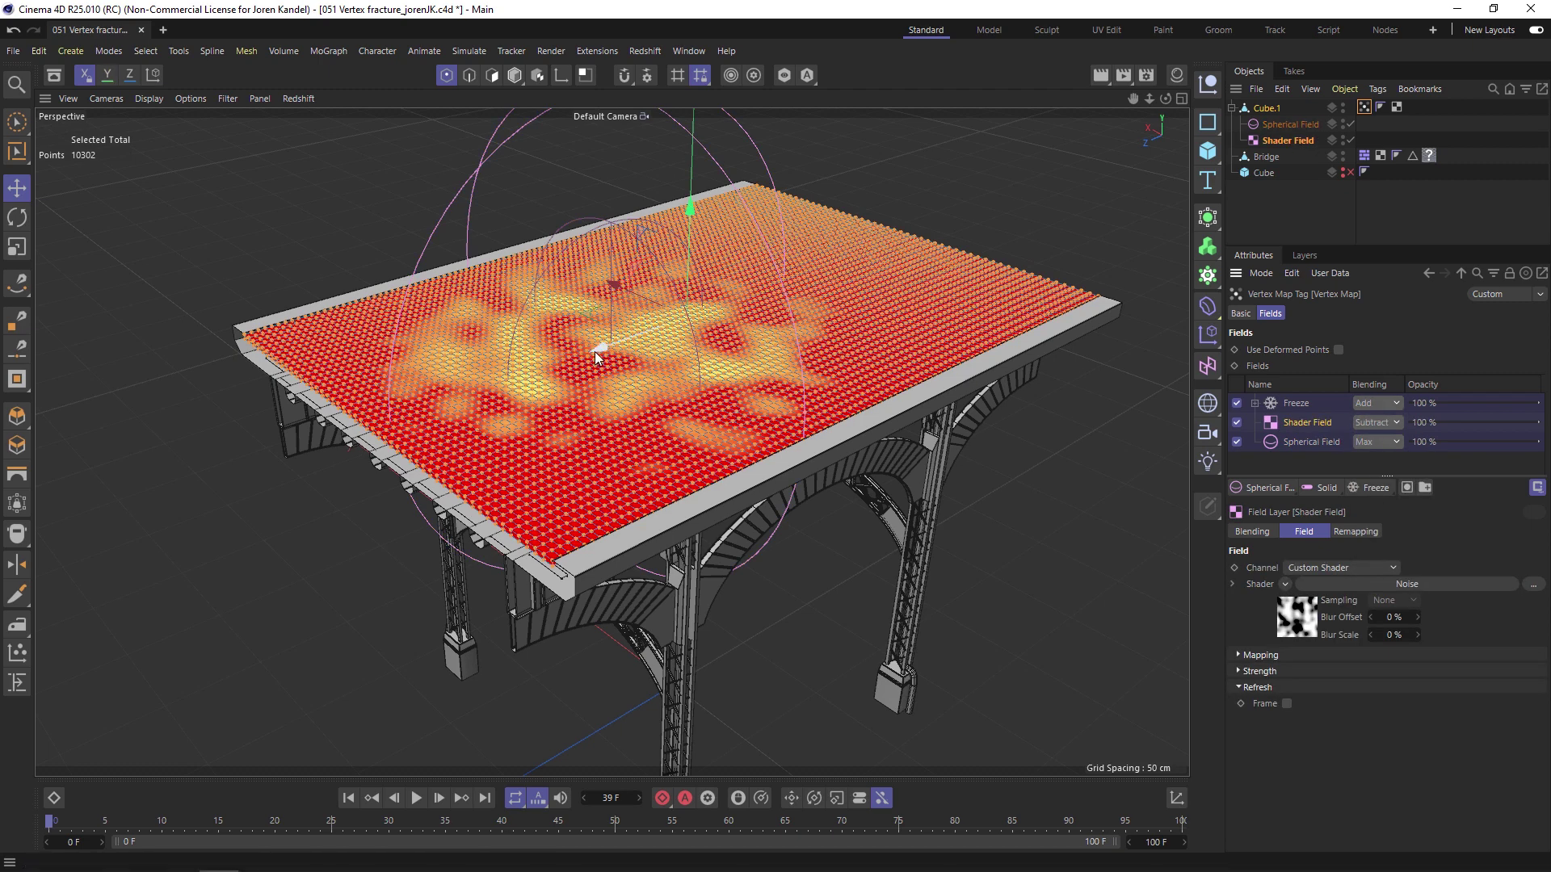
drag(606, 338, 256, 497)
click(465, 391)
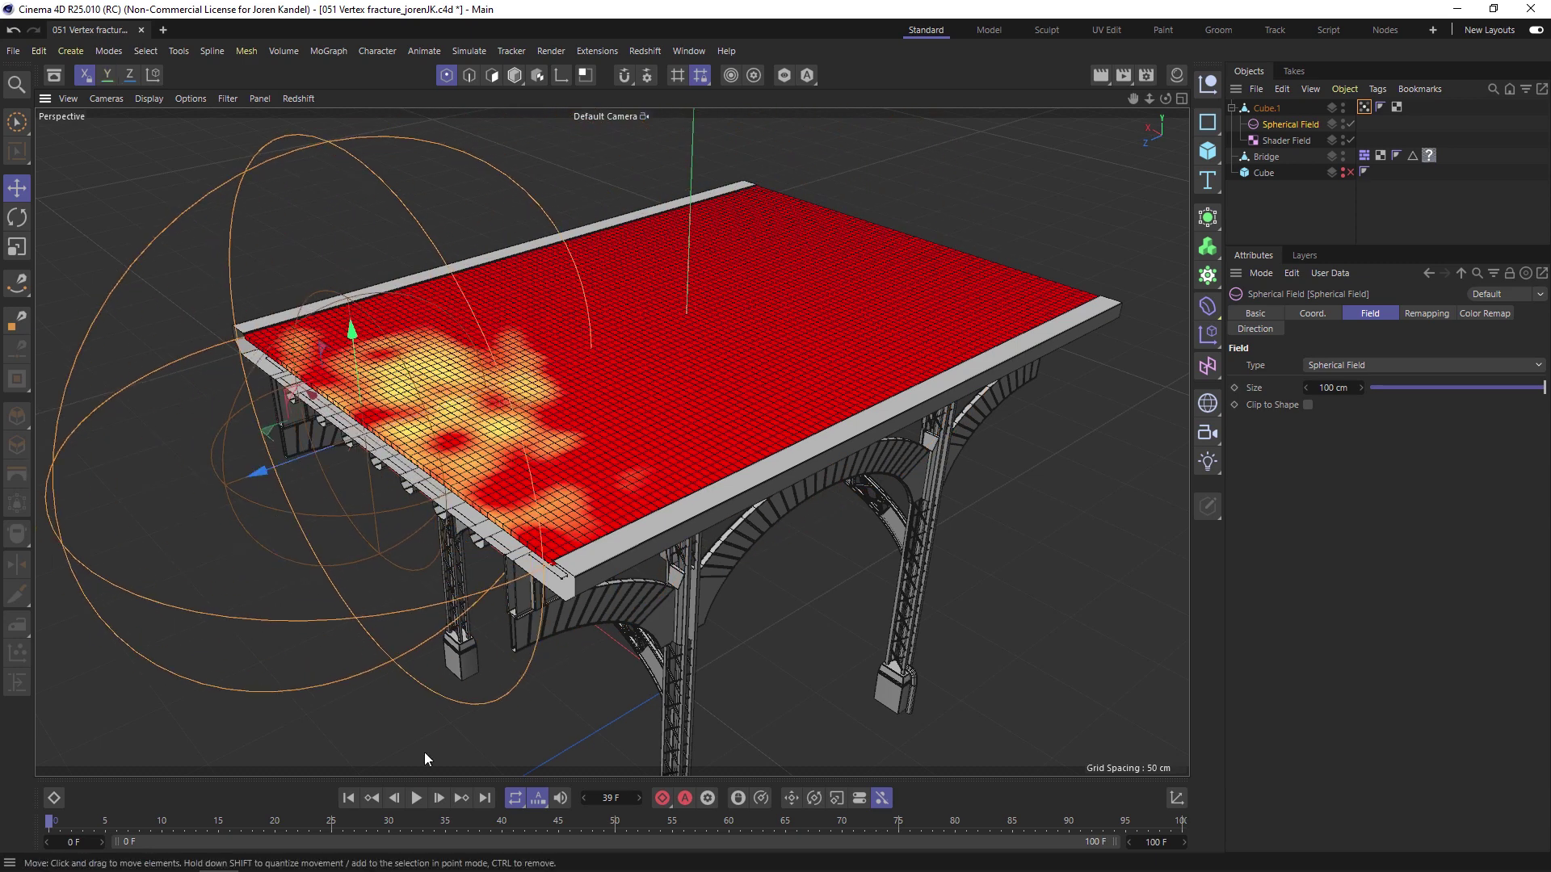
click(416, 798)
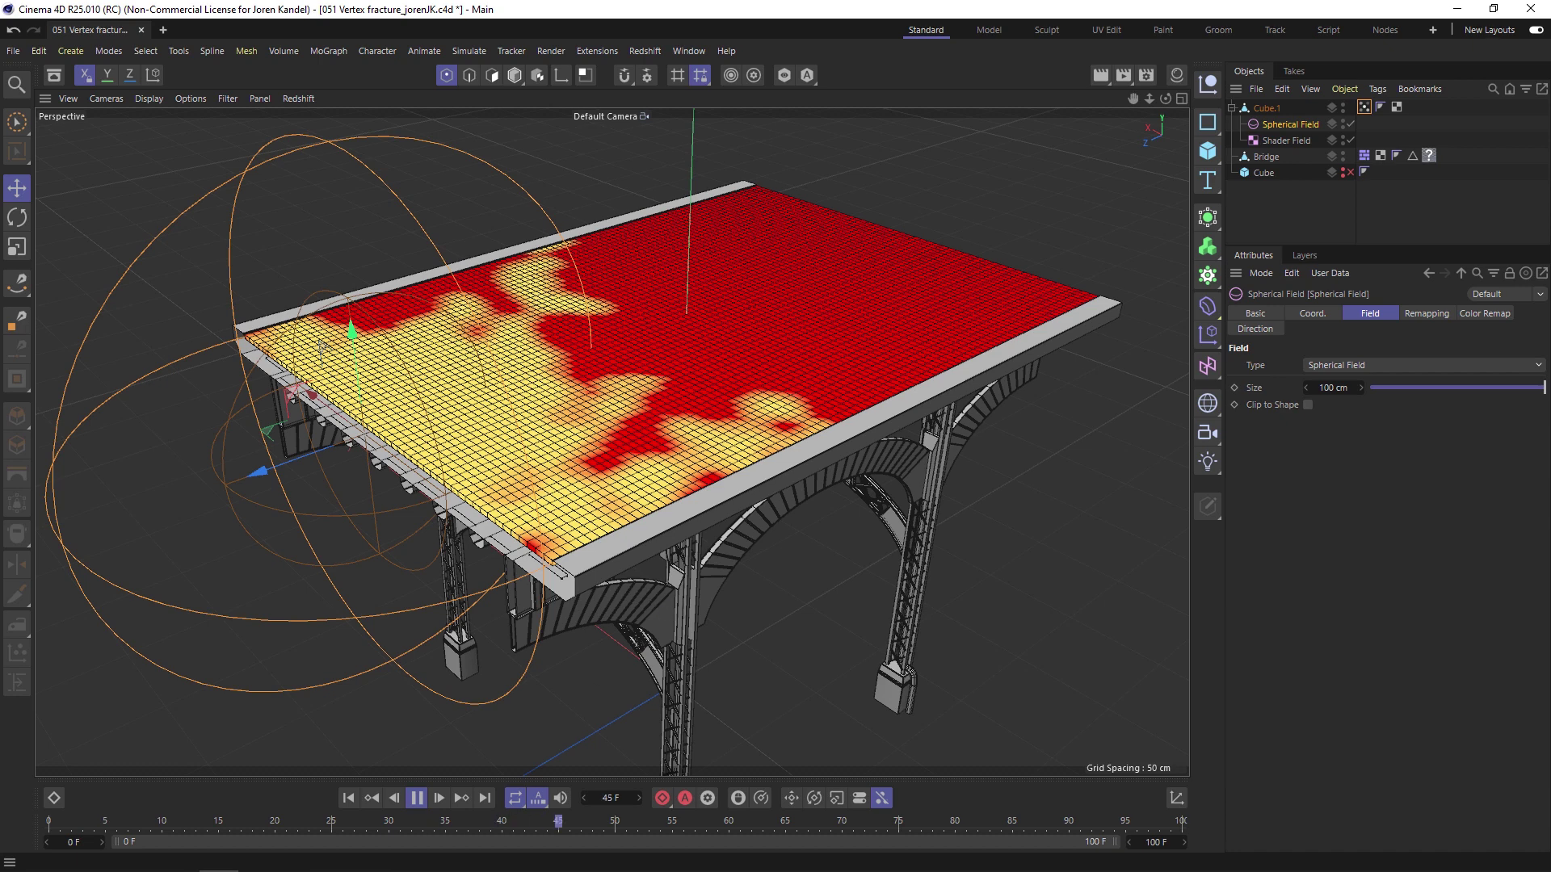
click(416, 798)
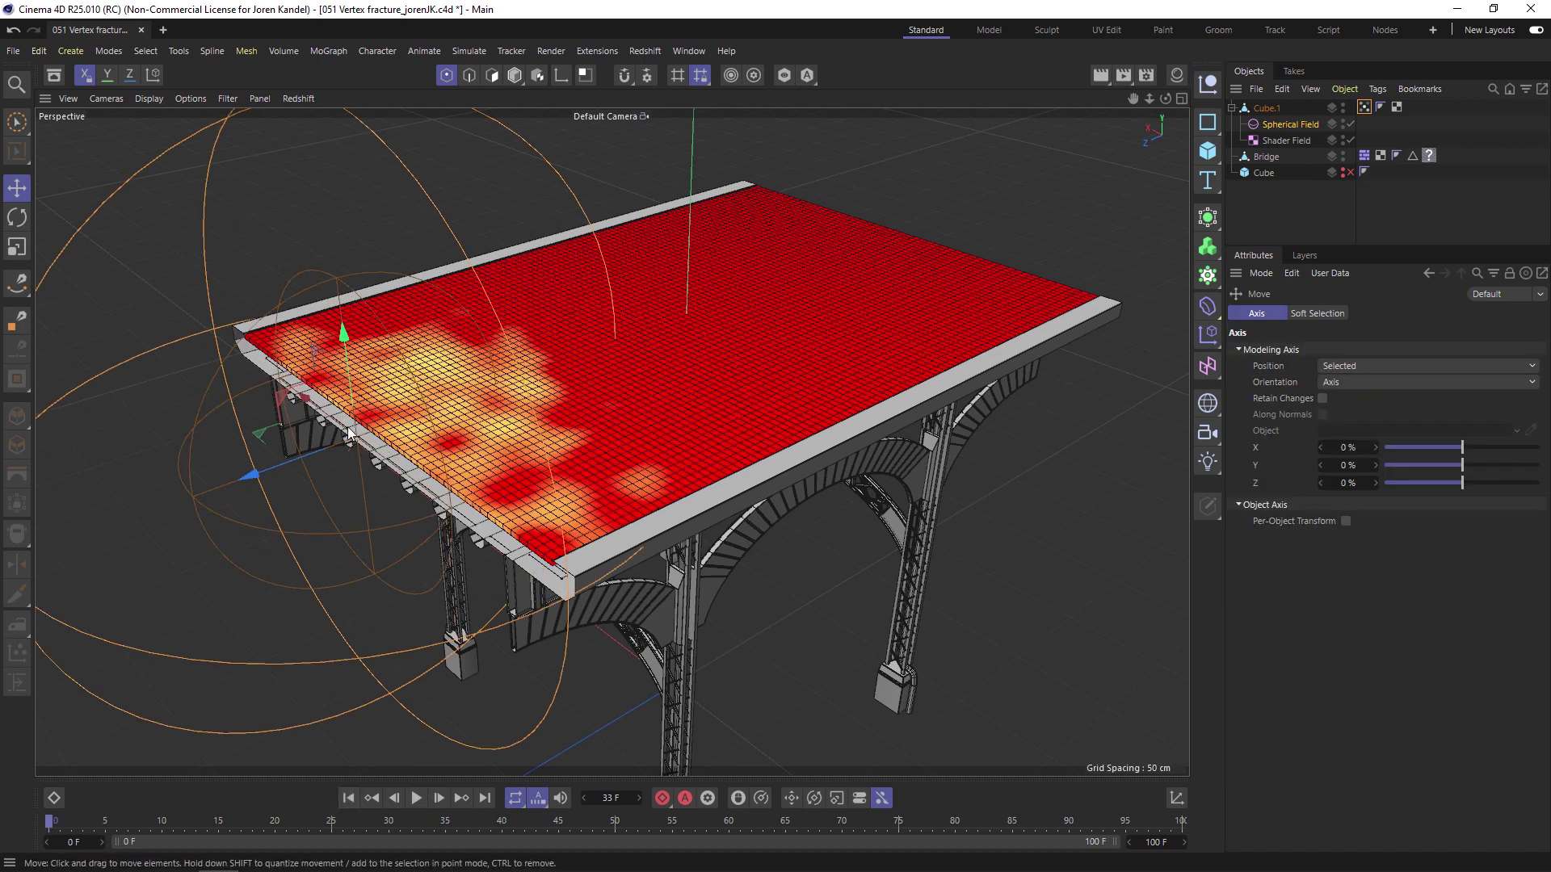
- Shrink the Spherical Field to about 48 cm and nudge it onto the deck corner
key(t)
drag(875, 414, 490, 467)
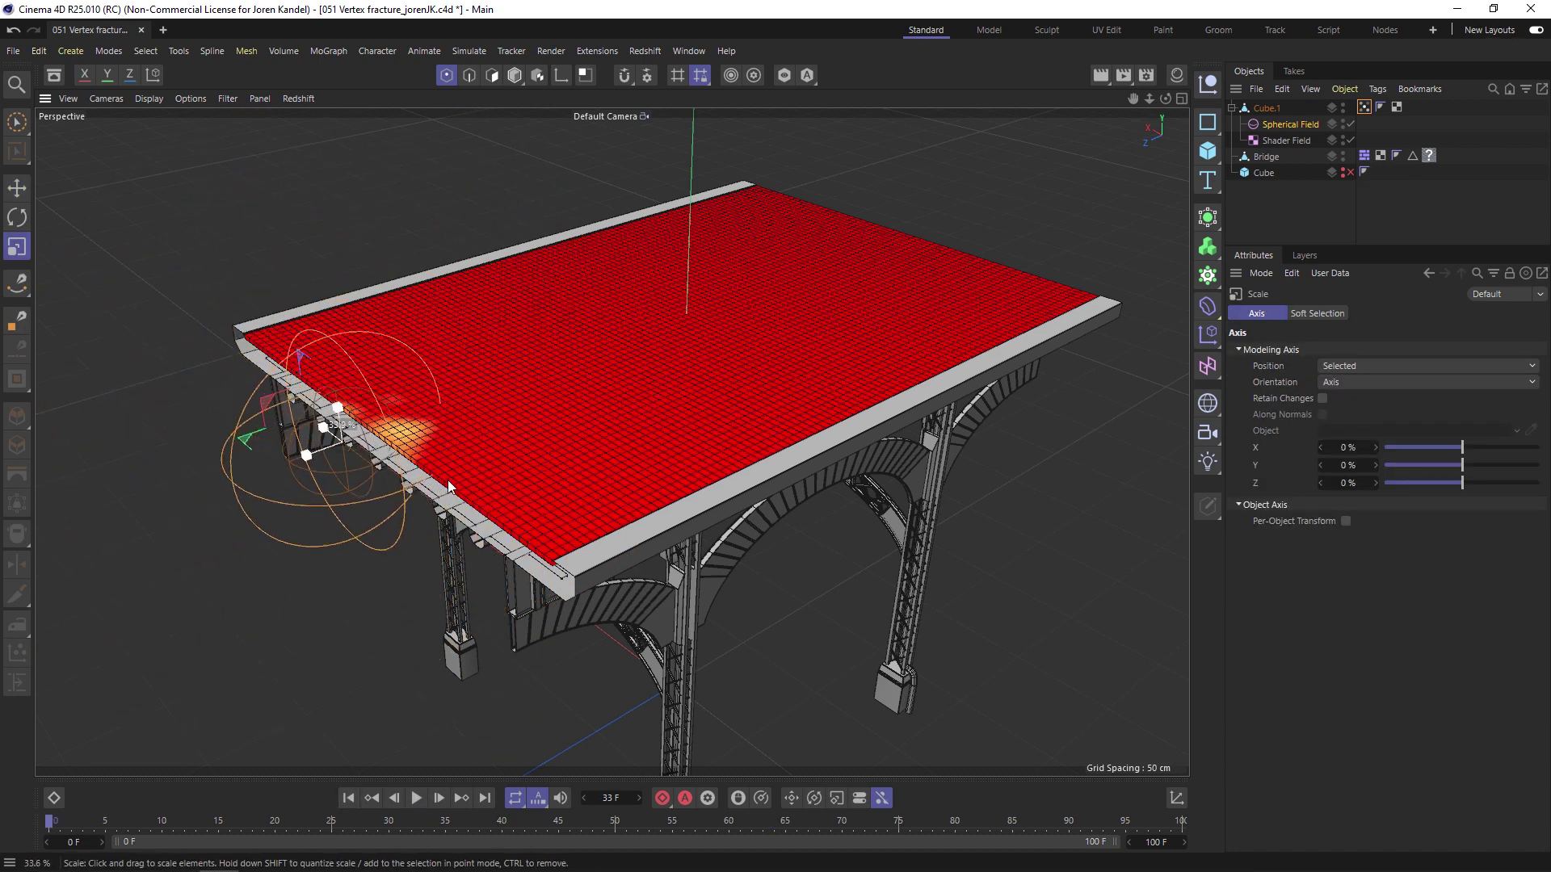
key(e)
drag(248, 476, 239, 483)
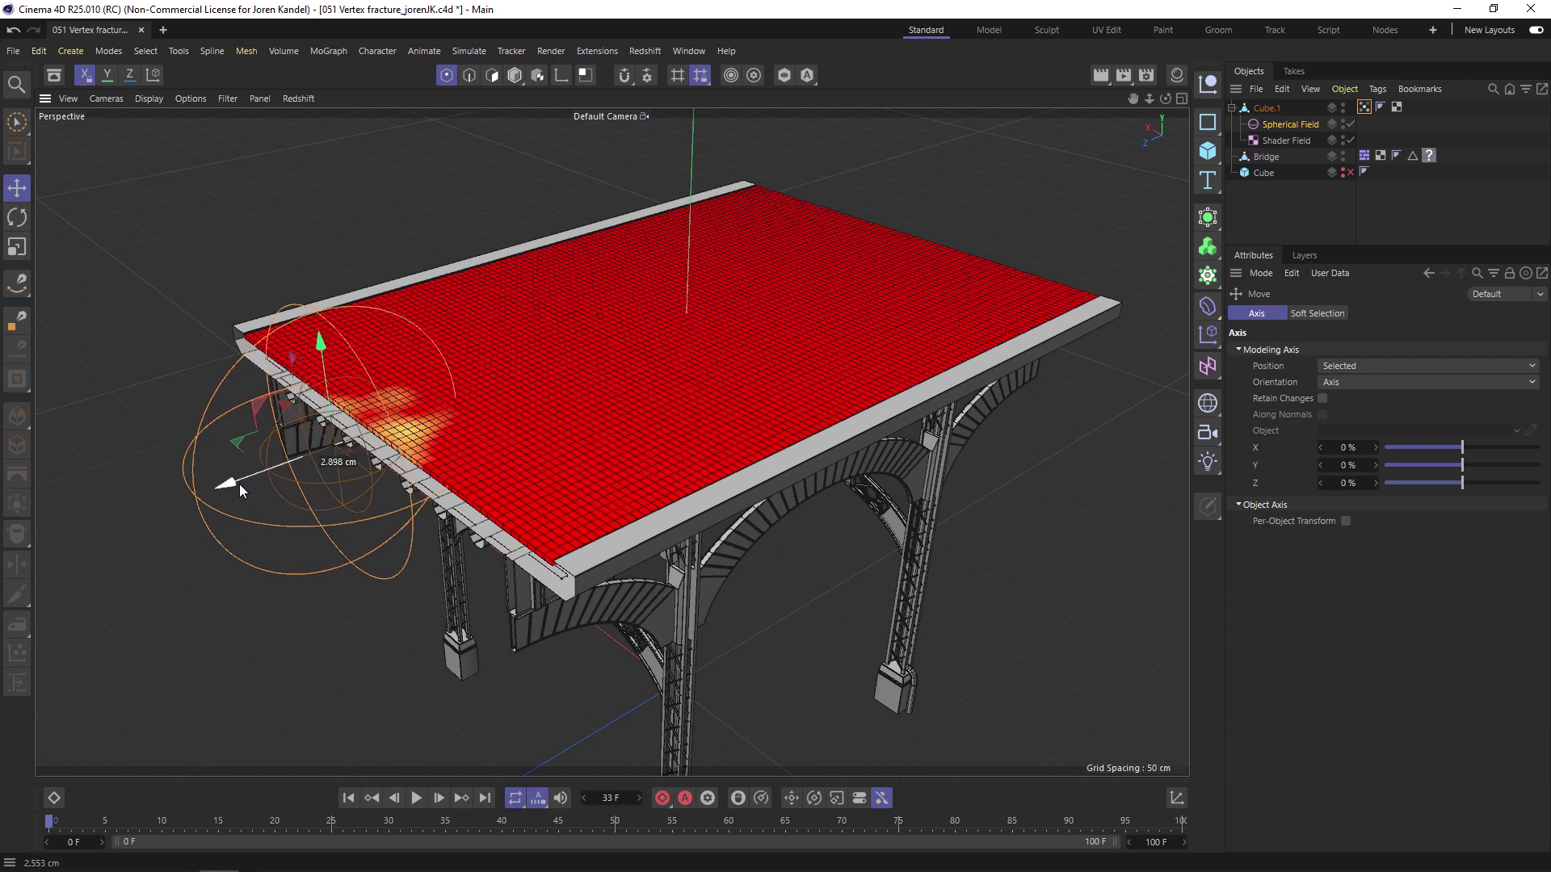
click(417, 799)
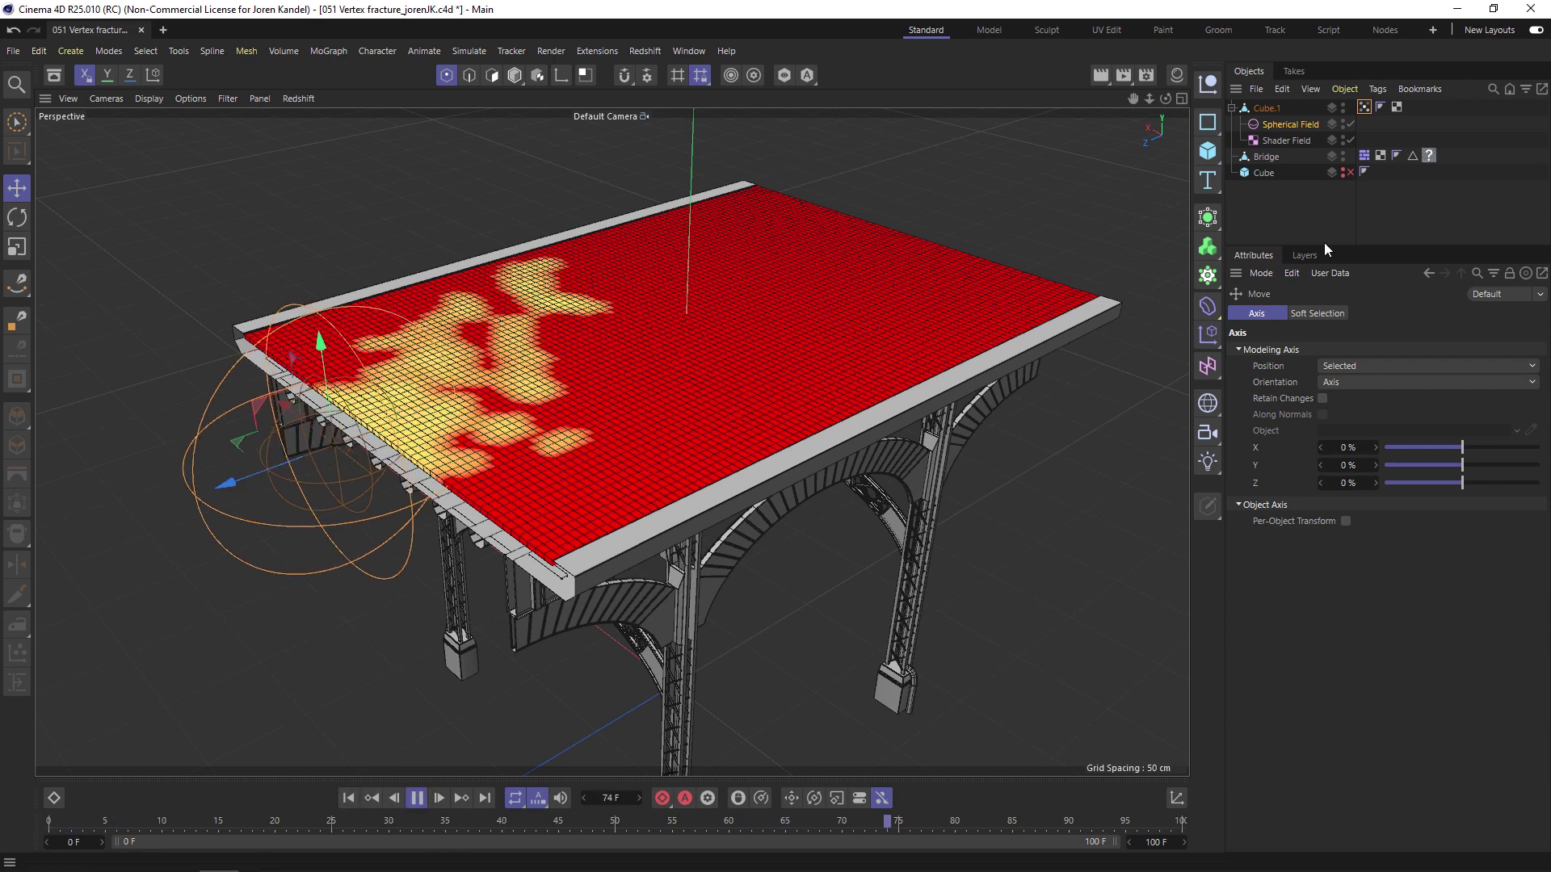
click(1364, 106)
click(1286, 141)
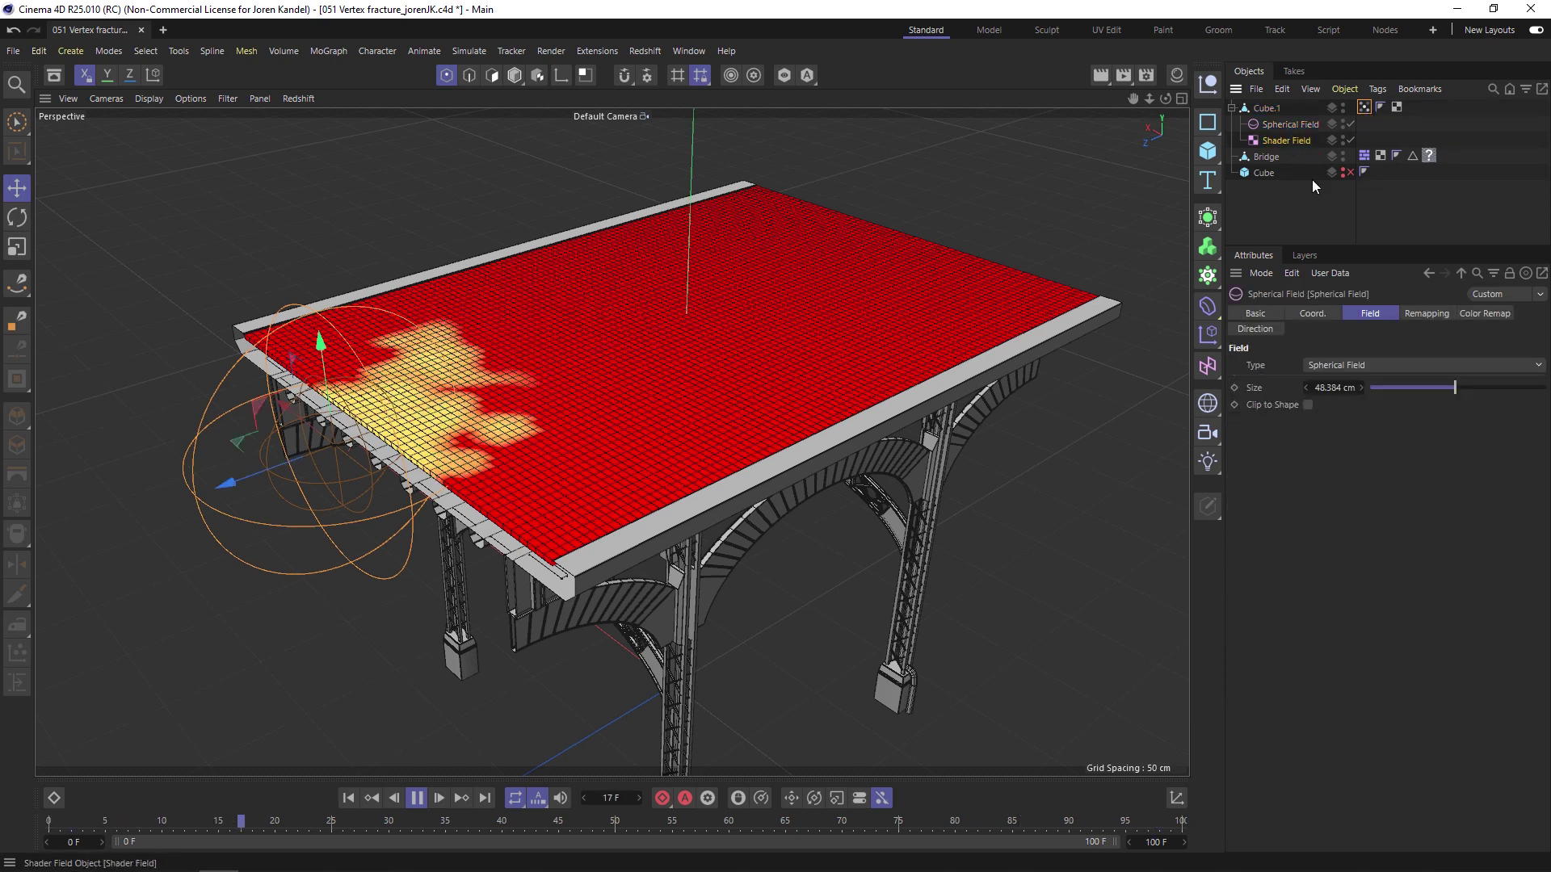
- Widen the noise clip range to 37% low and 78% high during playback
click(1288, 435)
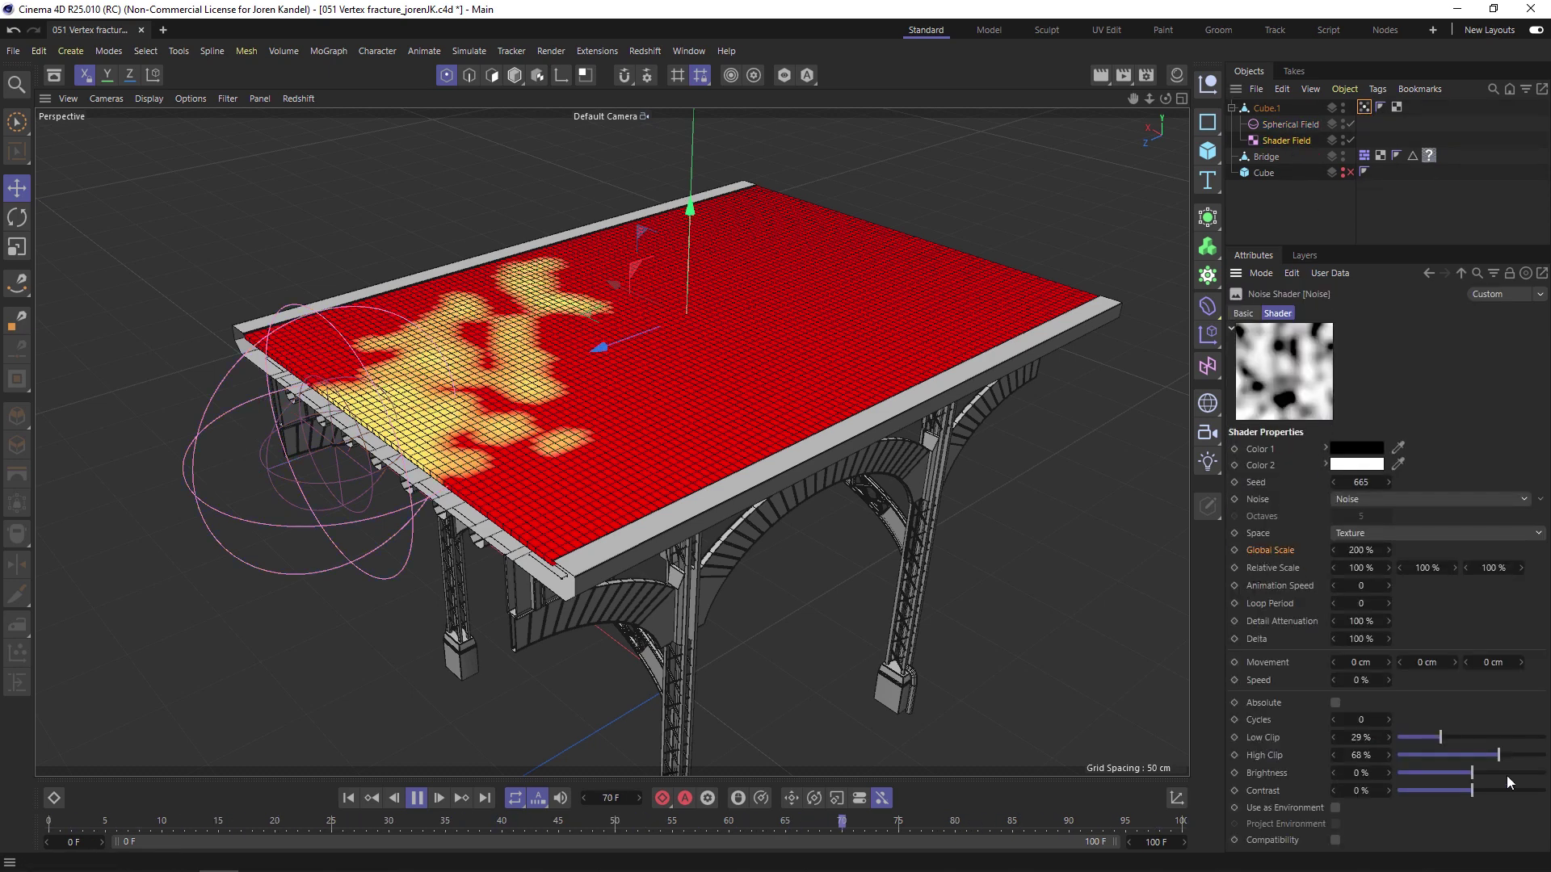
drag(1436, 738, 1515, 755)
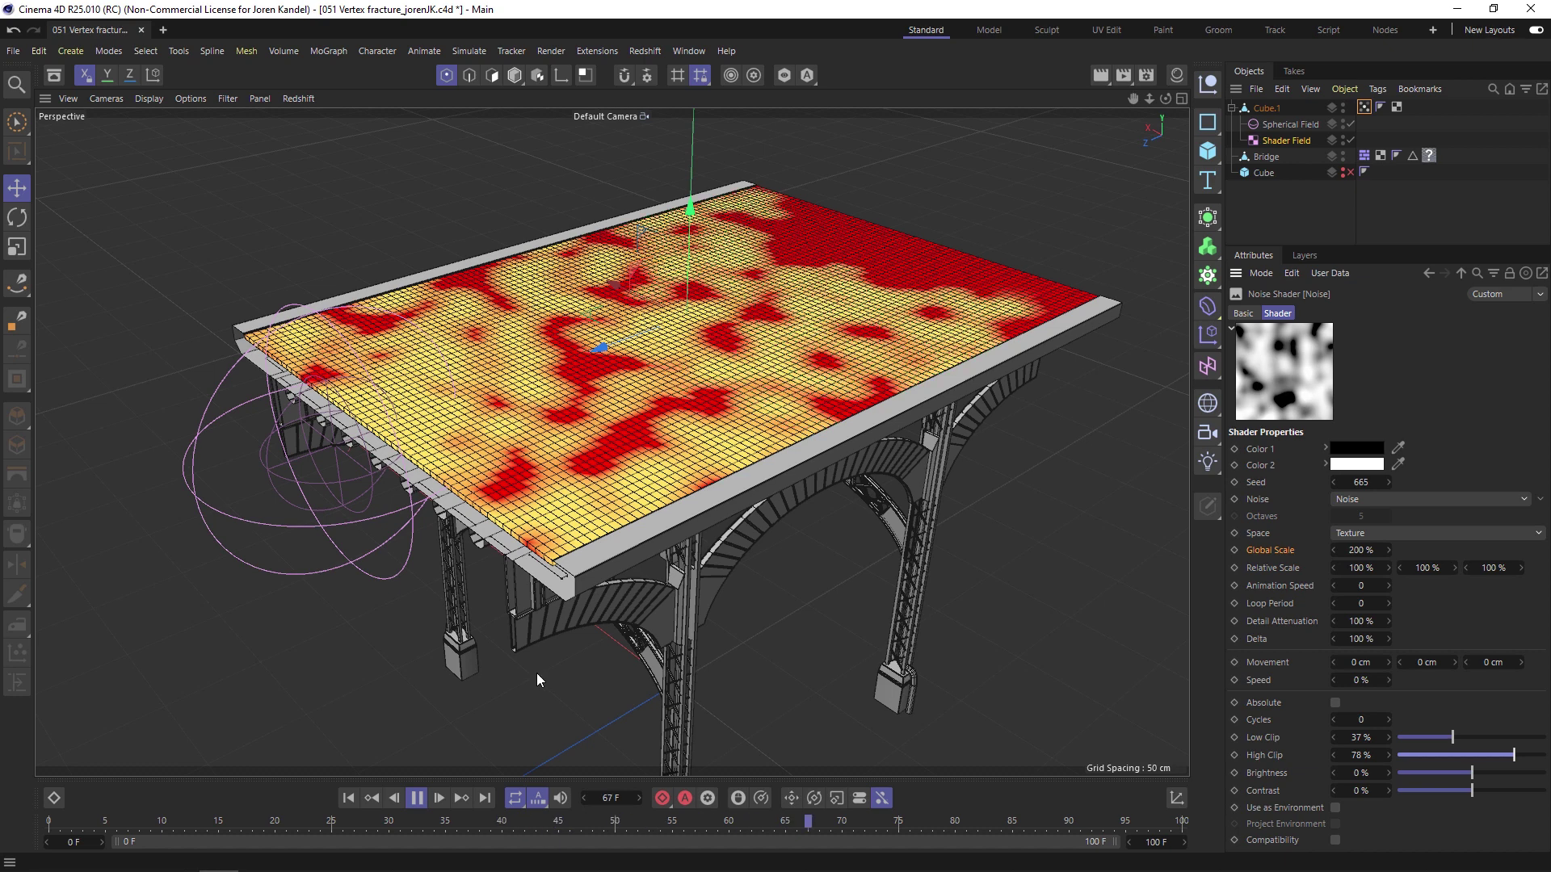
click(417, 798)
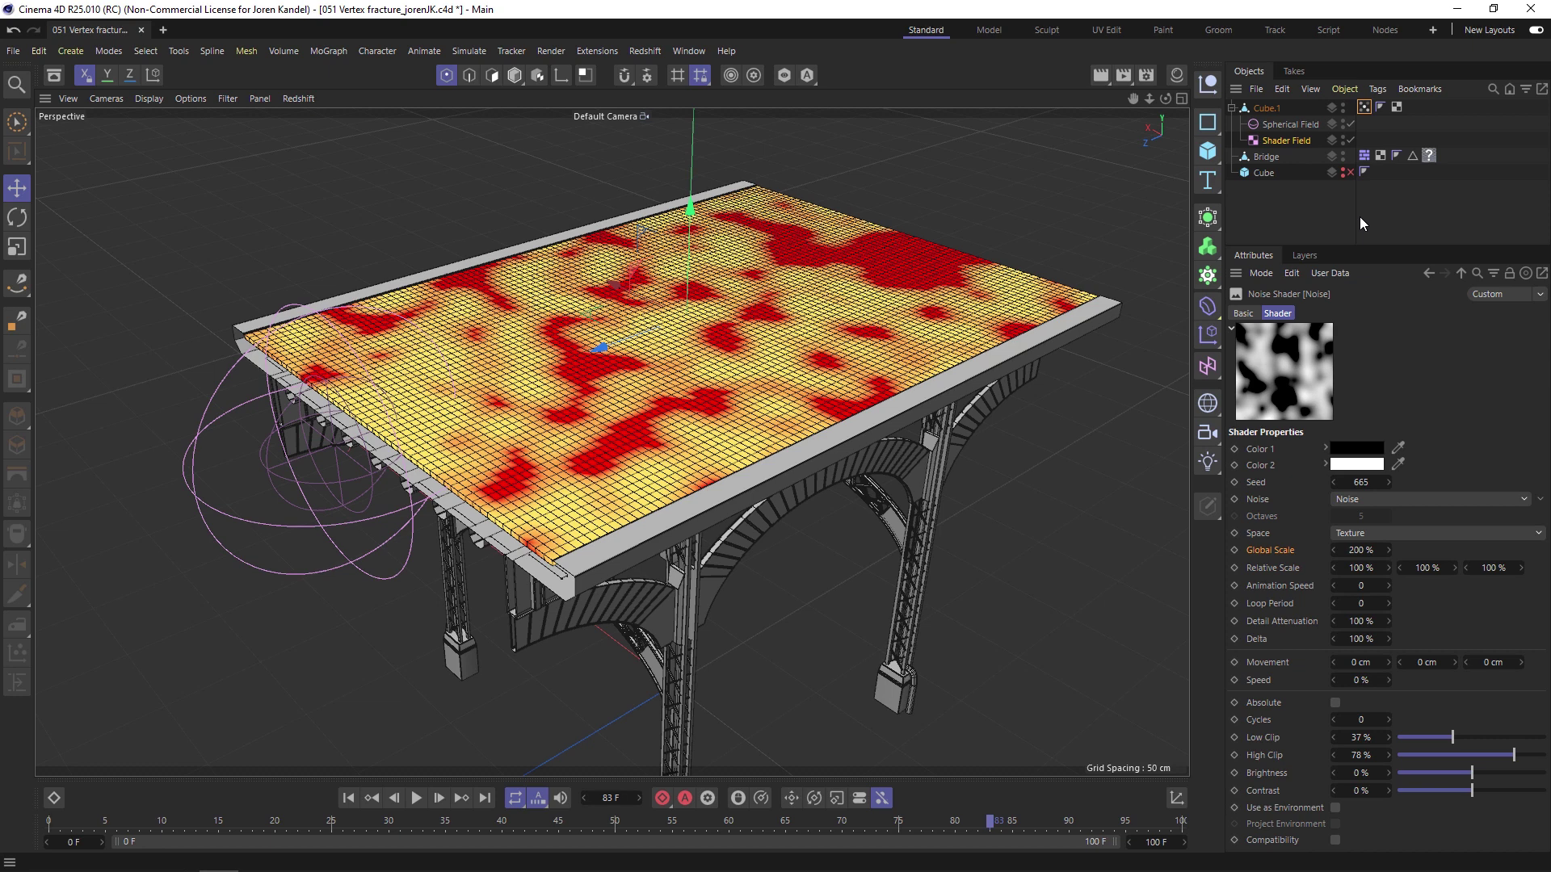
key(shift+c)
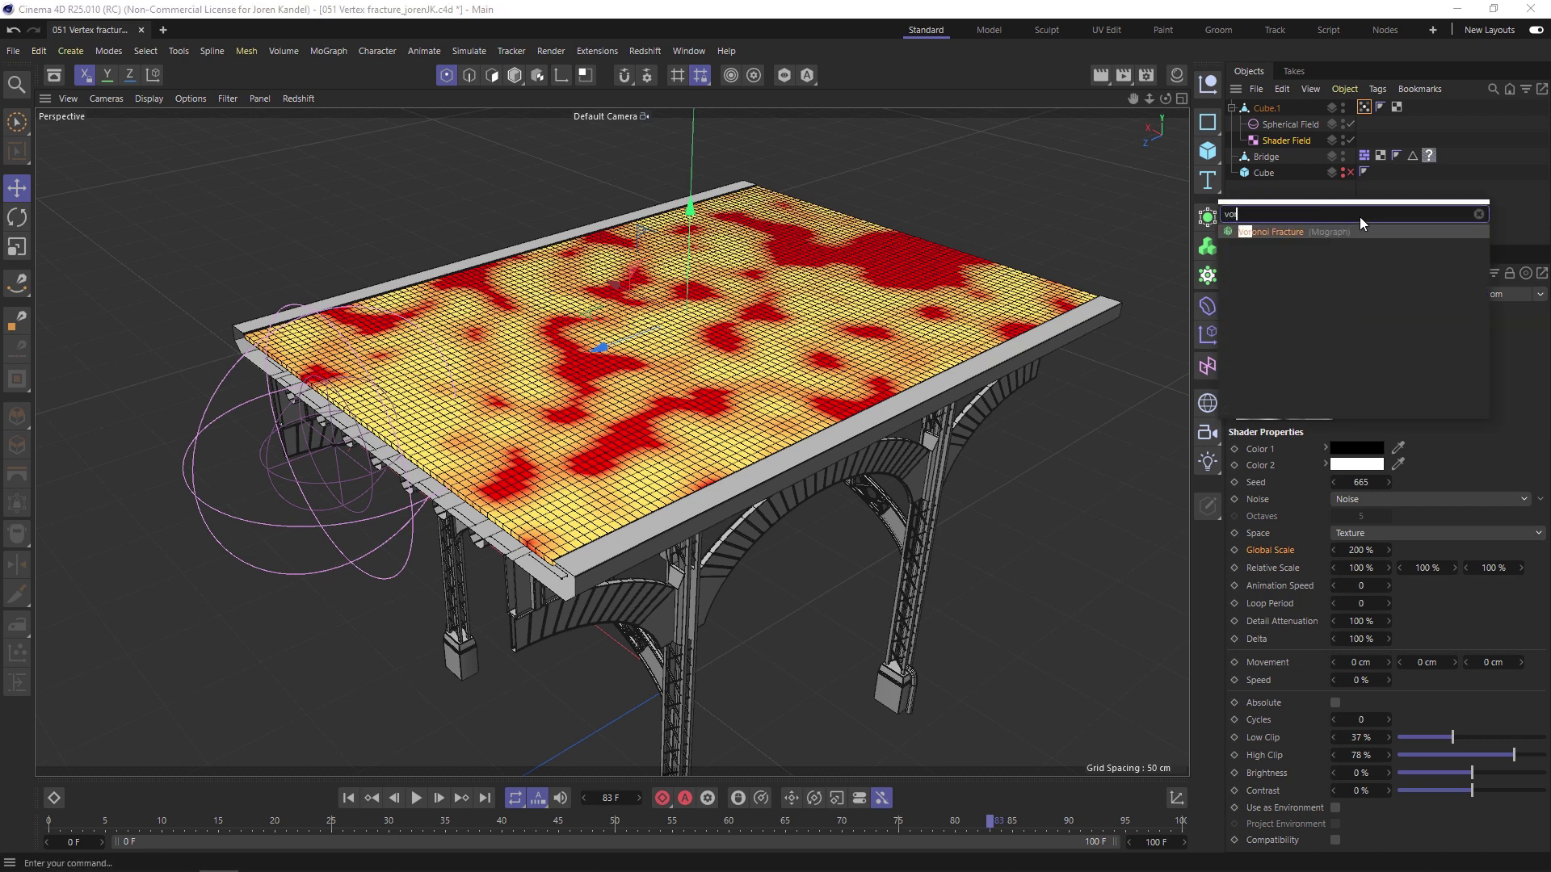
- Create a Voronoi Fracture with the 'on' command alias and put Cube.1 inside it
text(on)
key(Return)
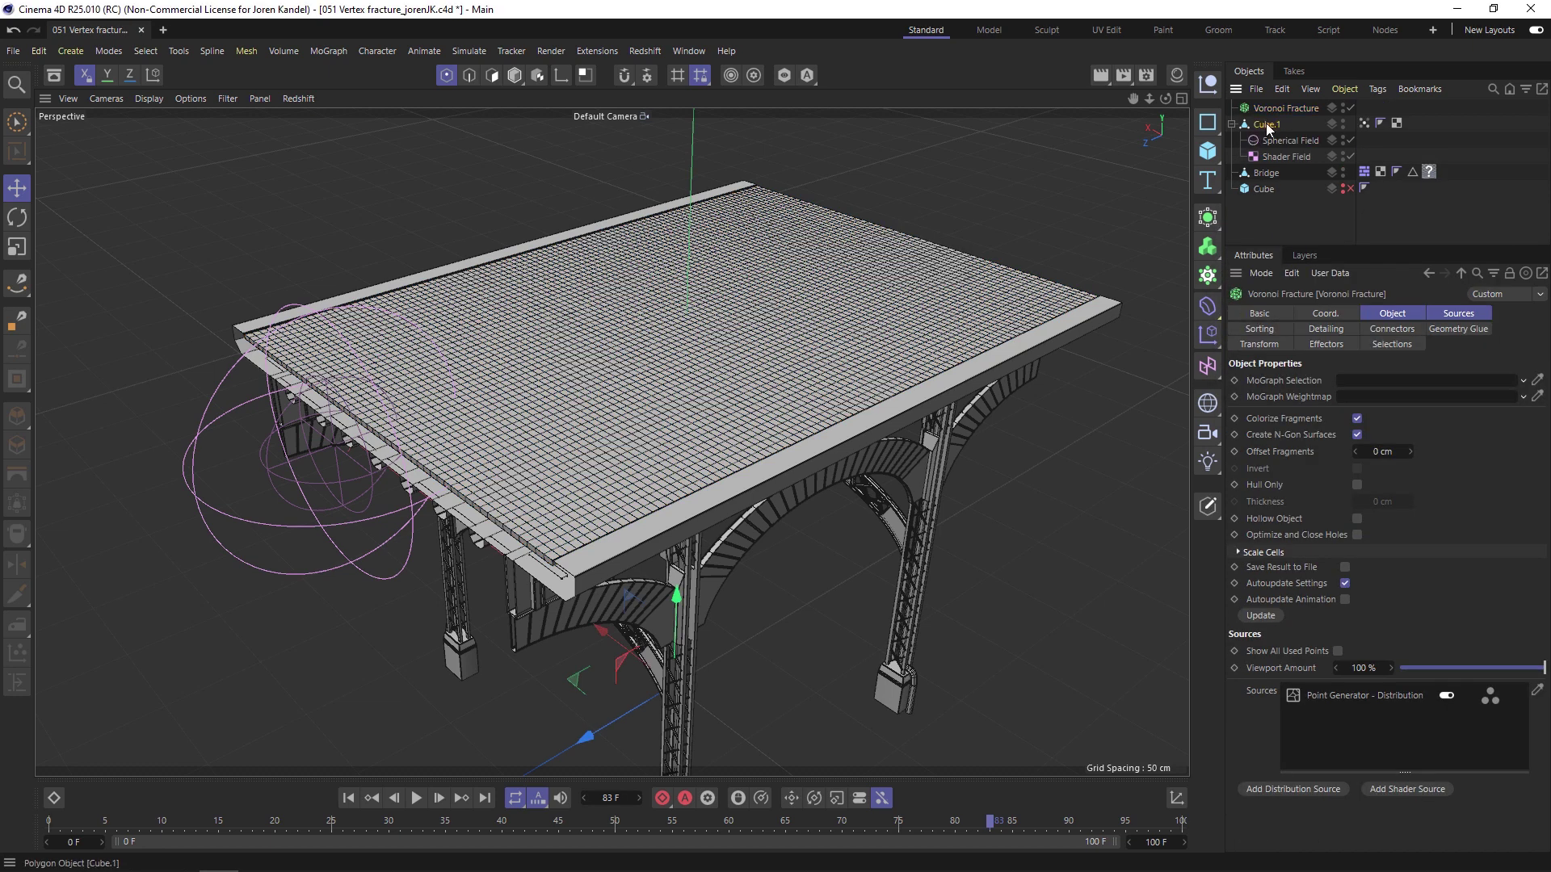
drag(1279, 117, 1283, 105)
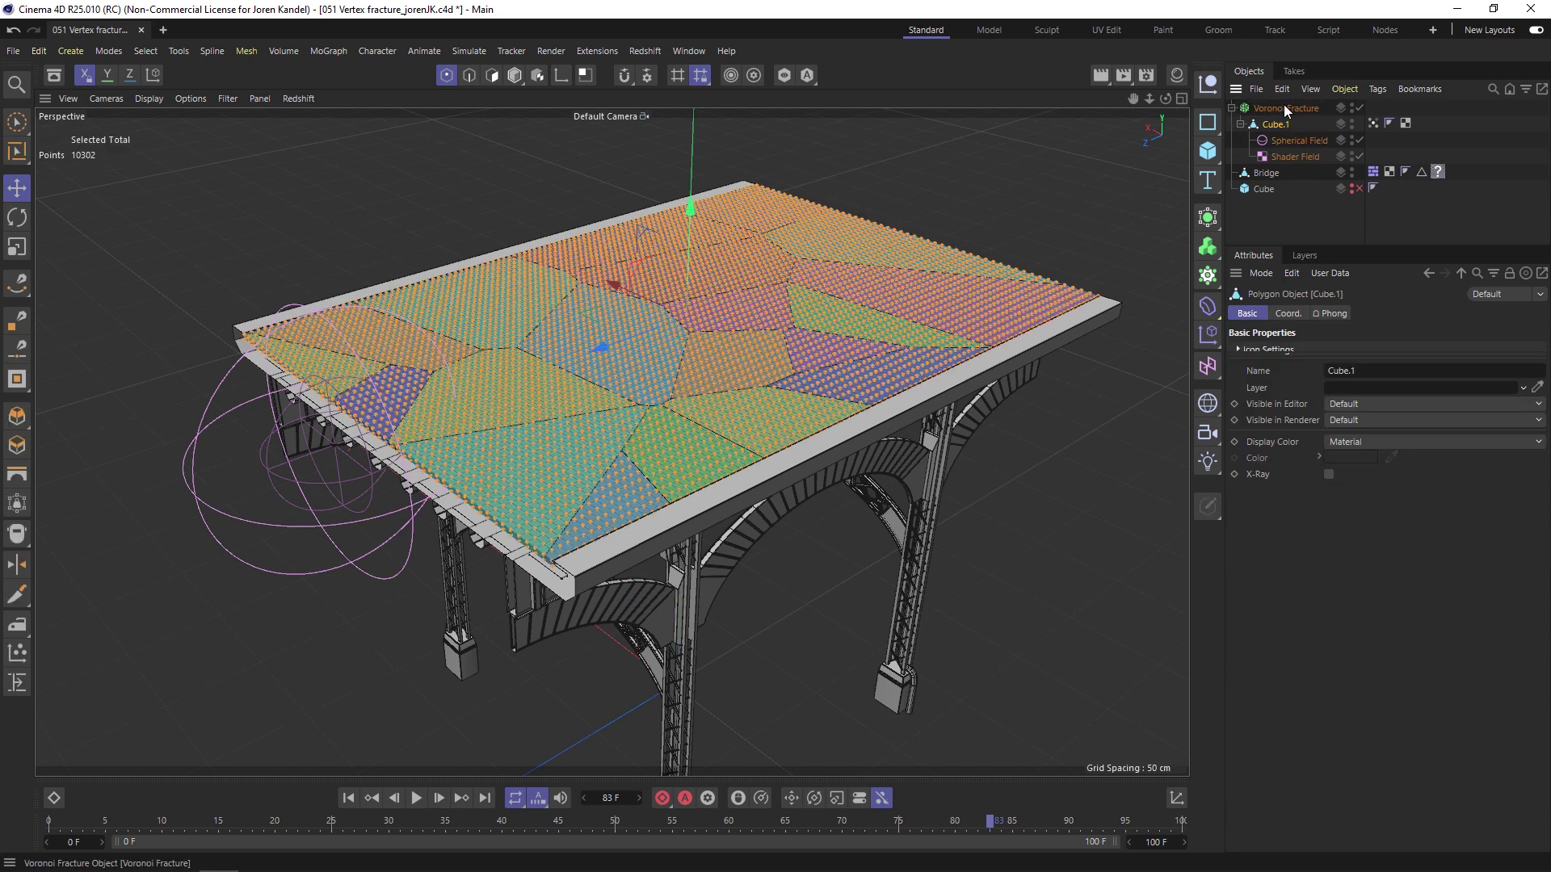
- Hide the Bridge object in viewport and render, then play and rewind the timeline
click(1265, 172)
ctrl+click(1354, 175)
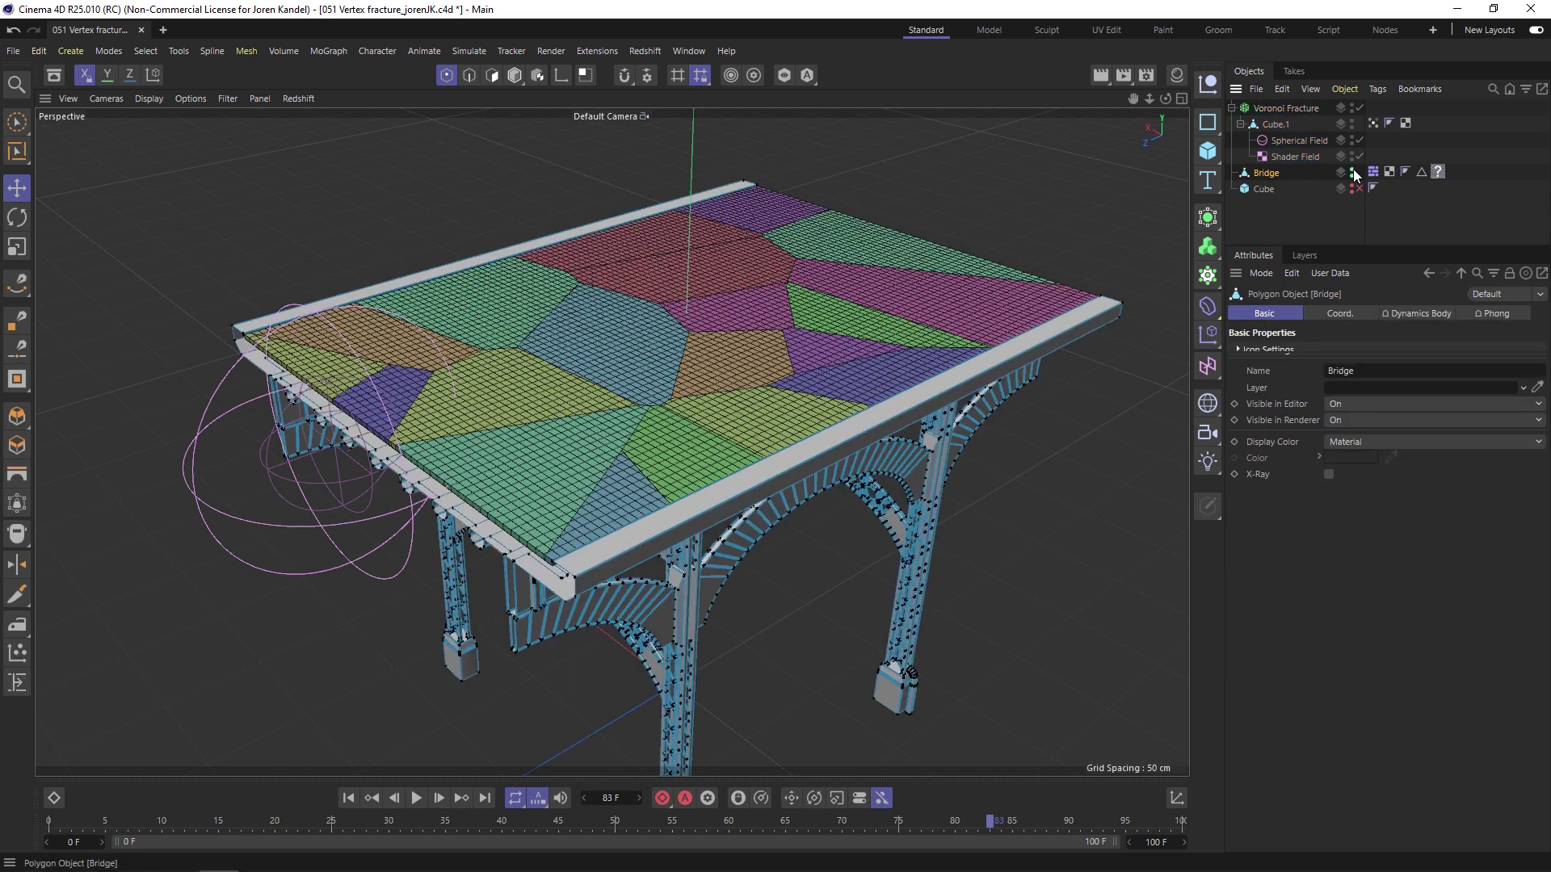
ctrl+click(1354, 175)
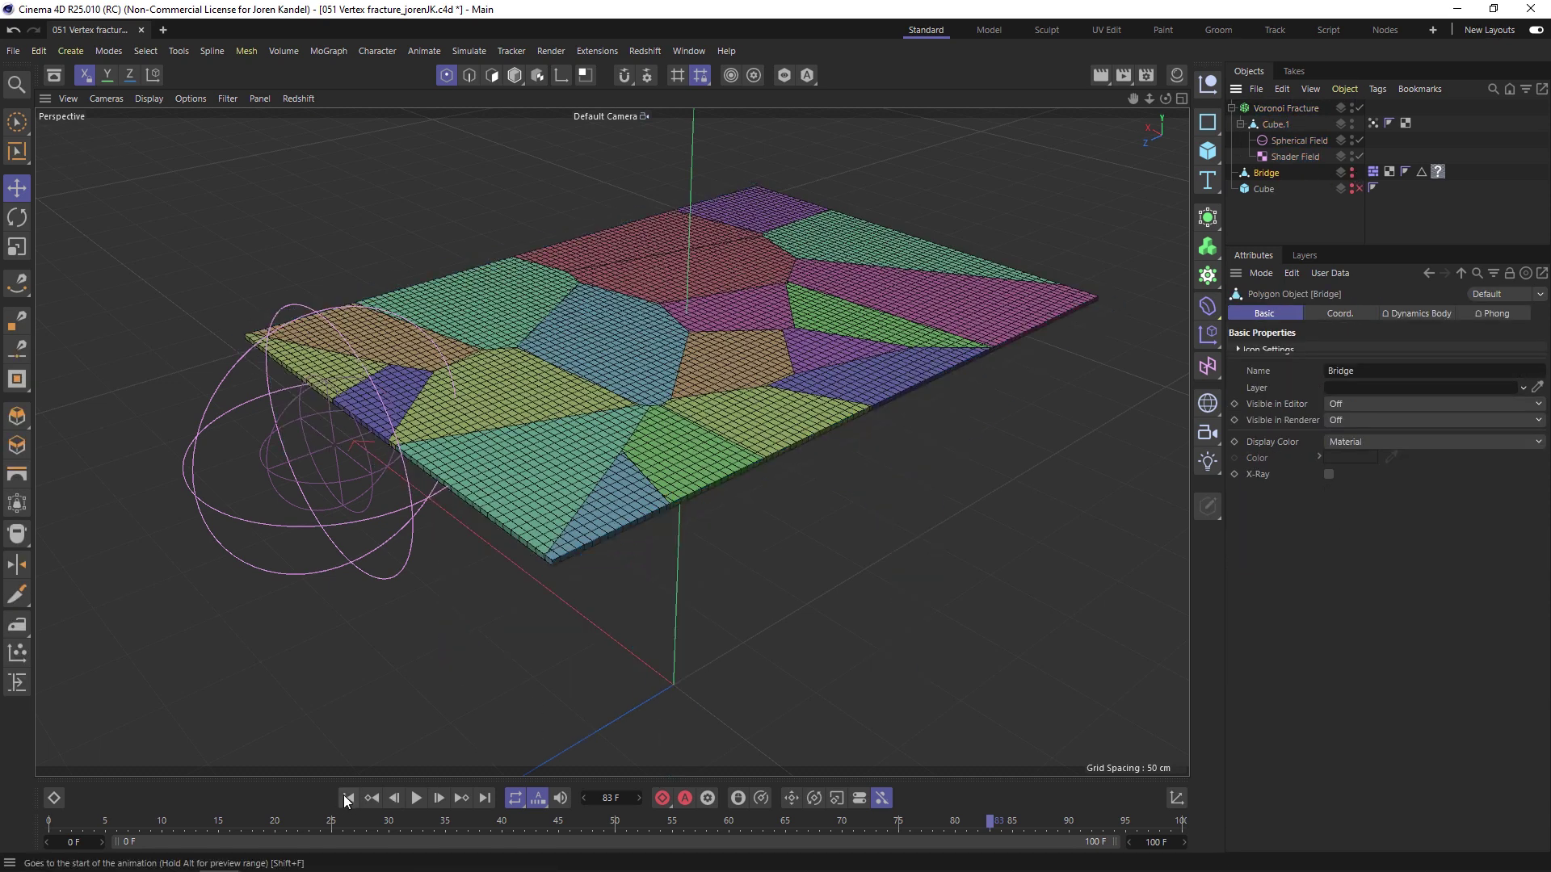
click(417, 798)
click(391, 798)
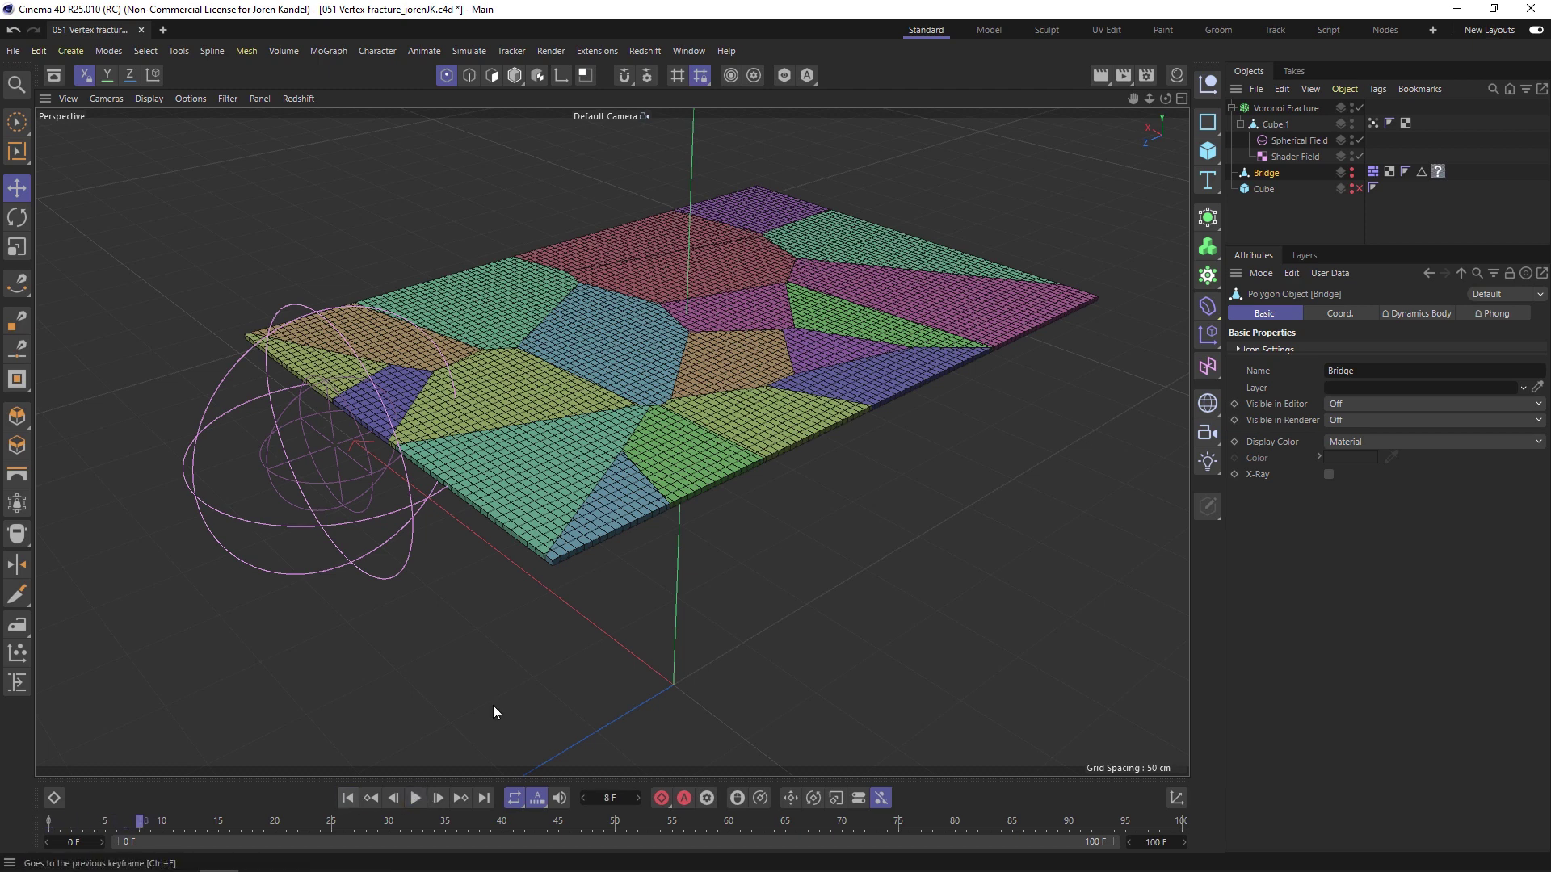
- Tag the Voronoi Fracture as a Rigid Body and test the simulation
right_click(1276, 107)
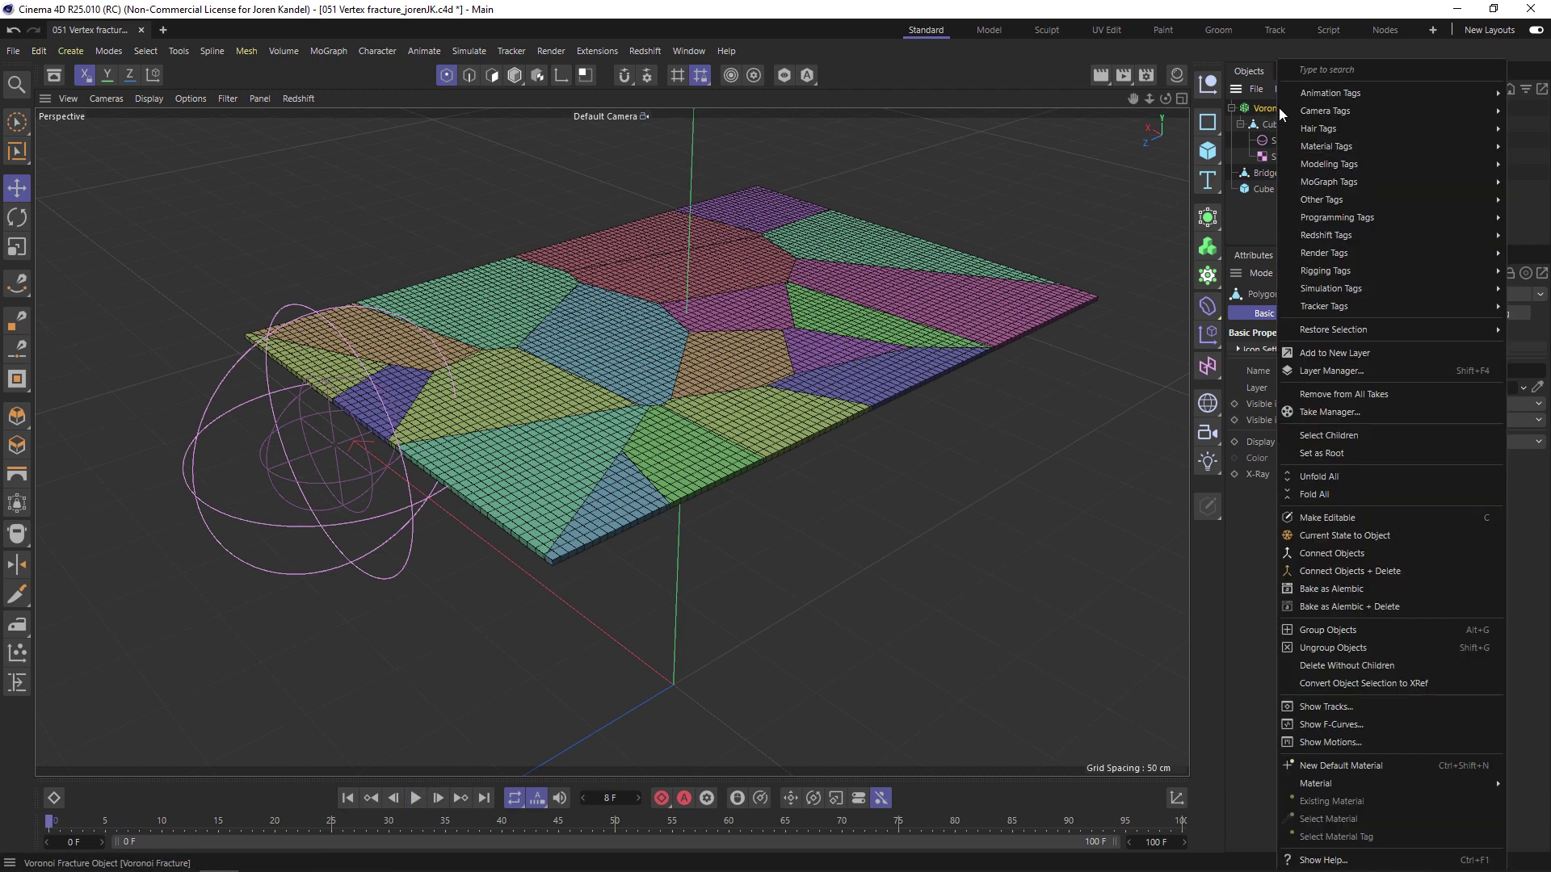
mouse_move(1325, 289)
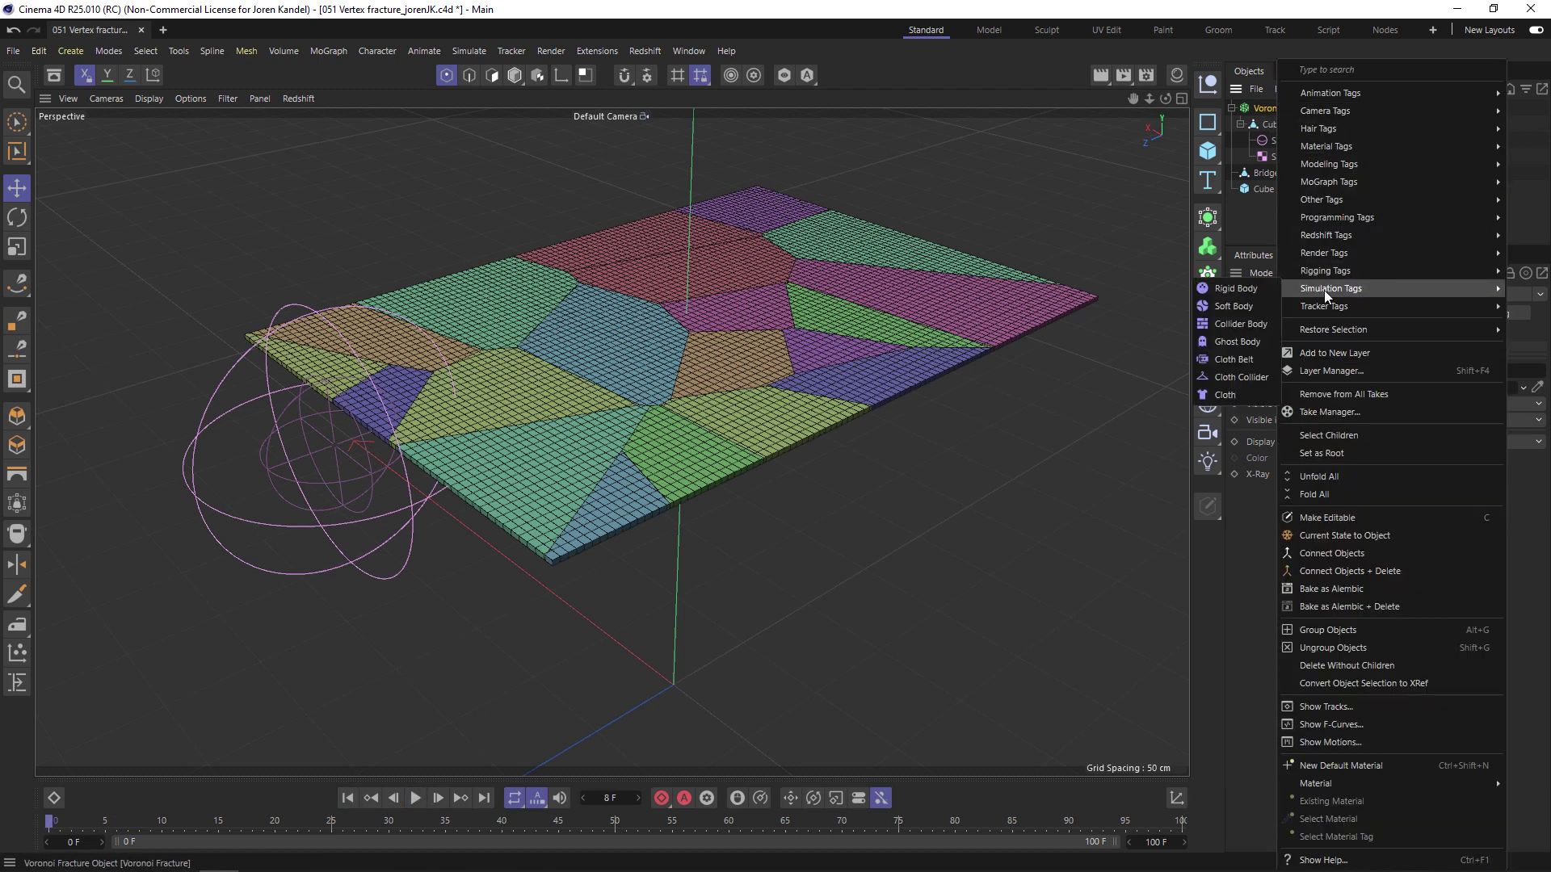
click(1239, 289)
click(416, 799)
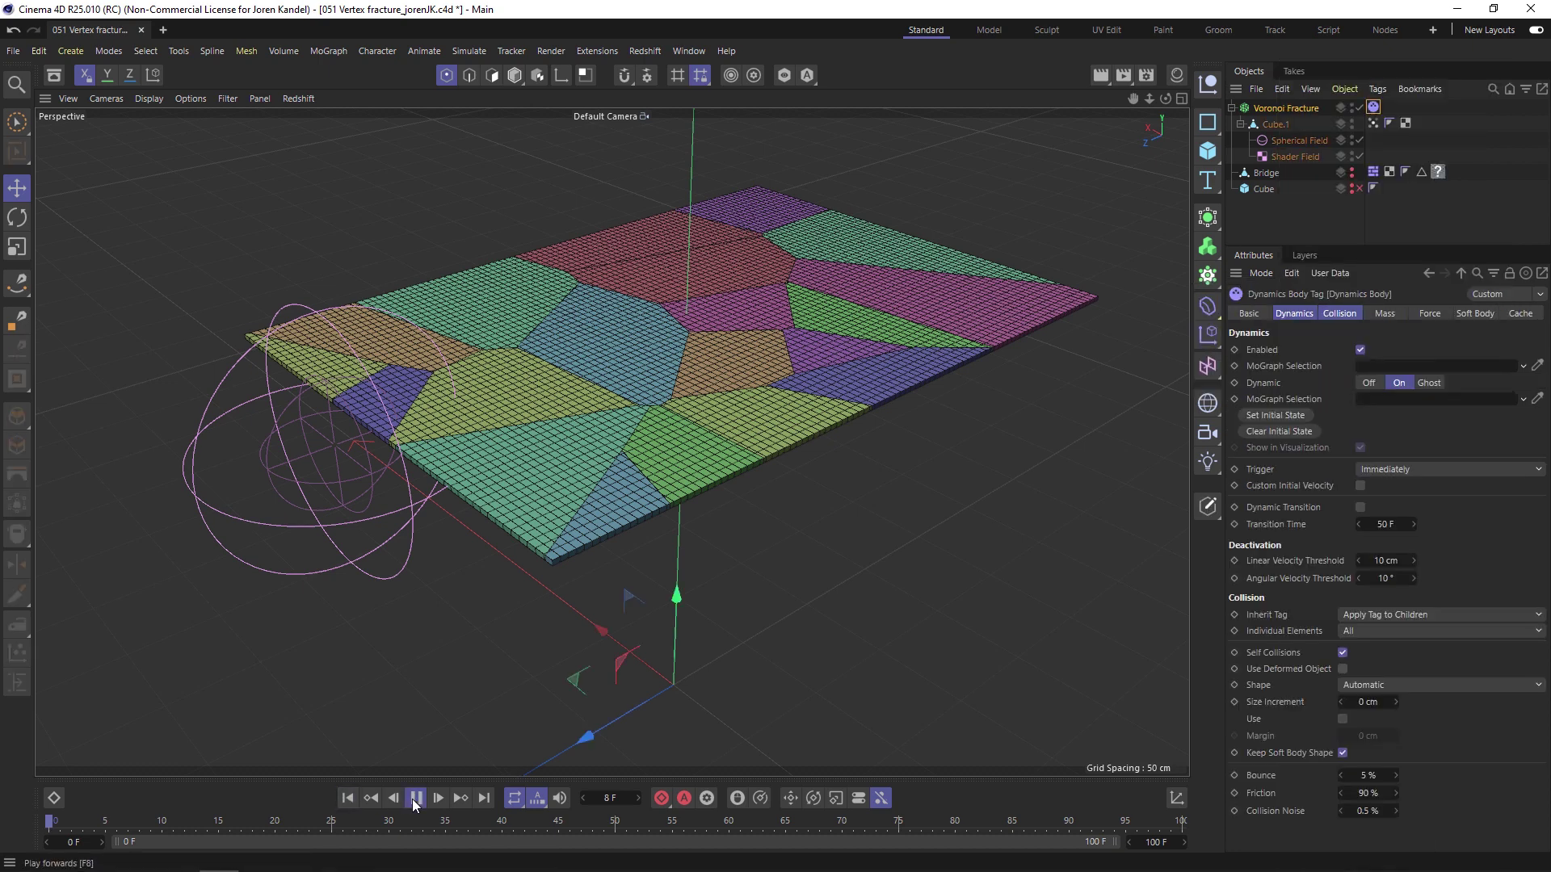
click(415, 798)
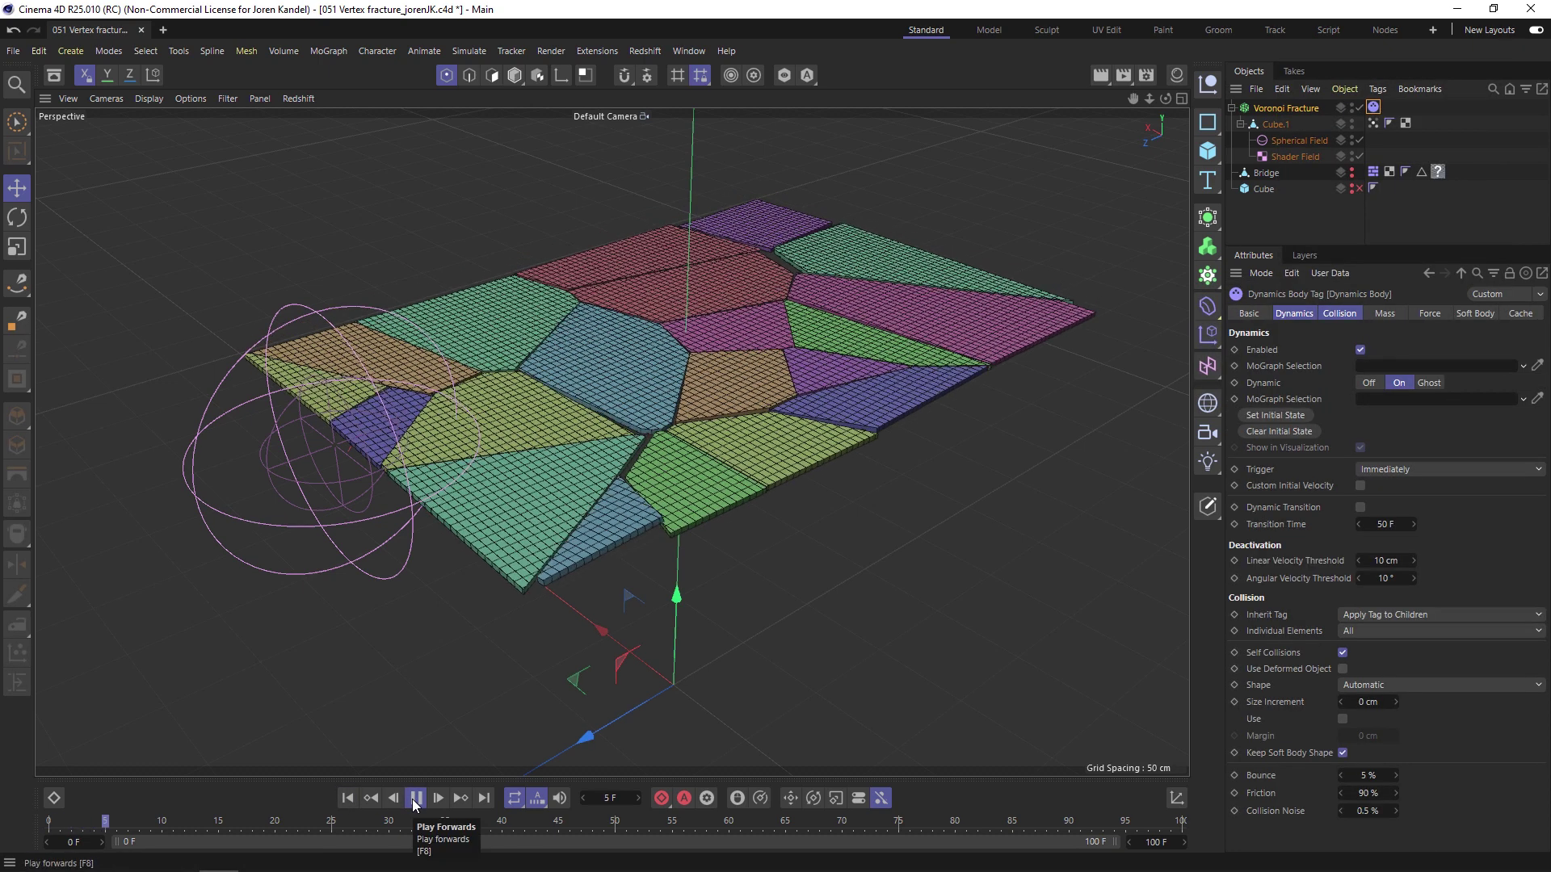
click(352, 799)
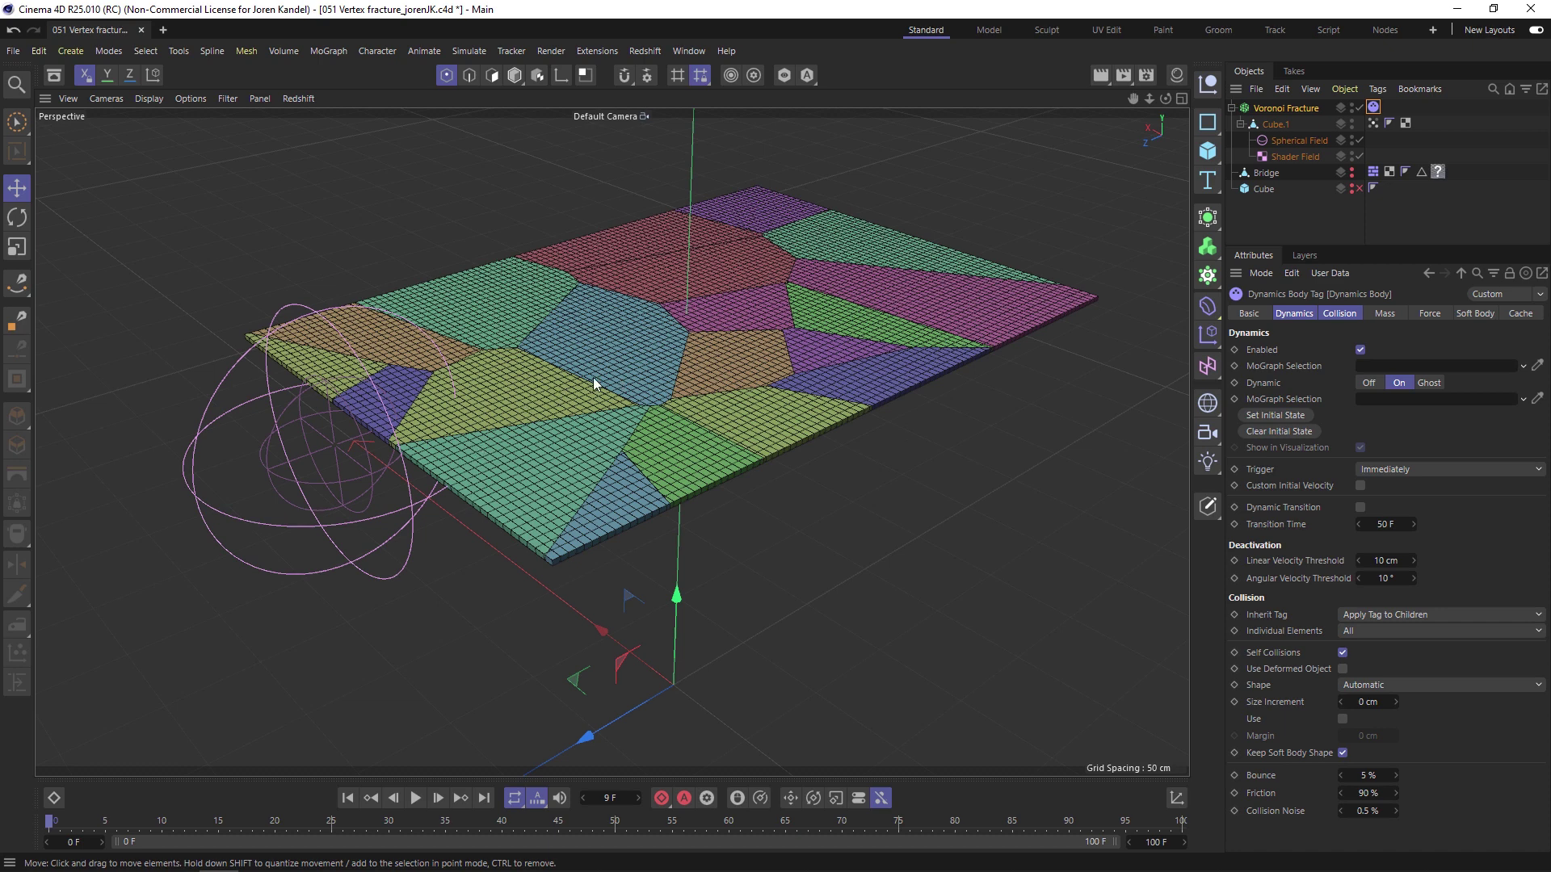
- Set the Dynamics Body tag's Trigger to At Velocity Peak and briefly play to check
click(1296, 314)
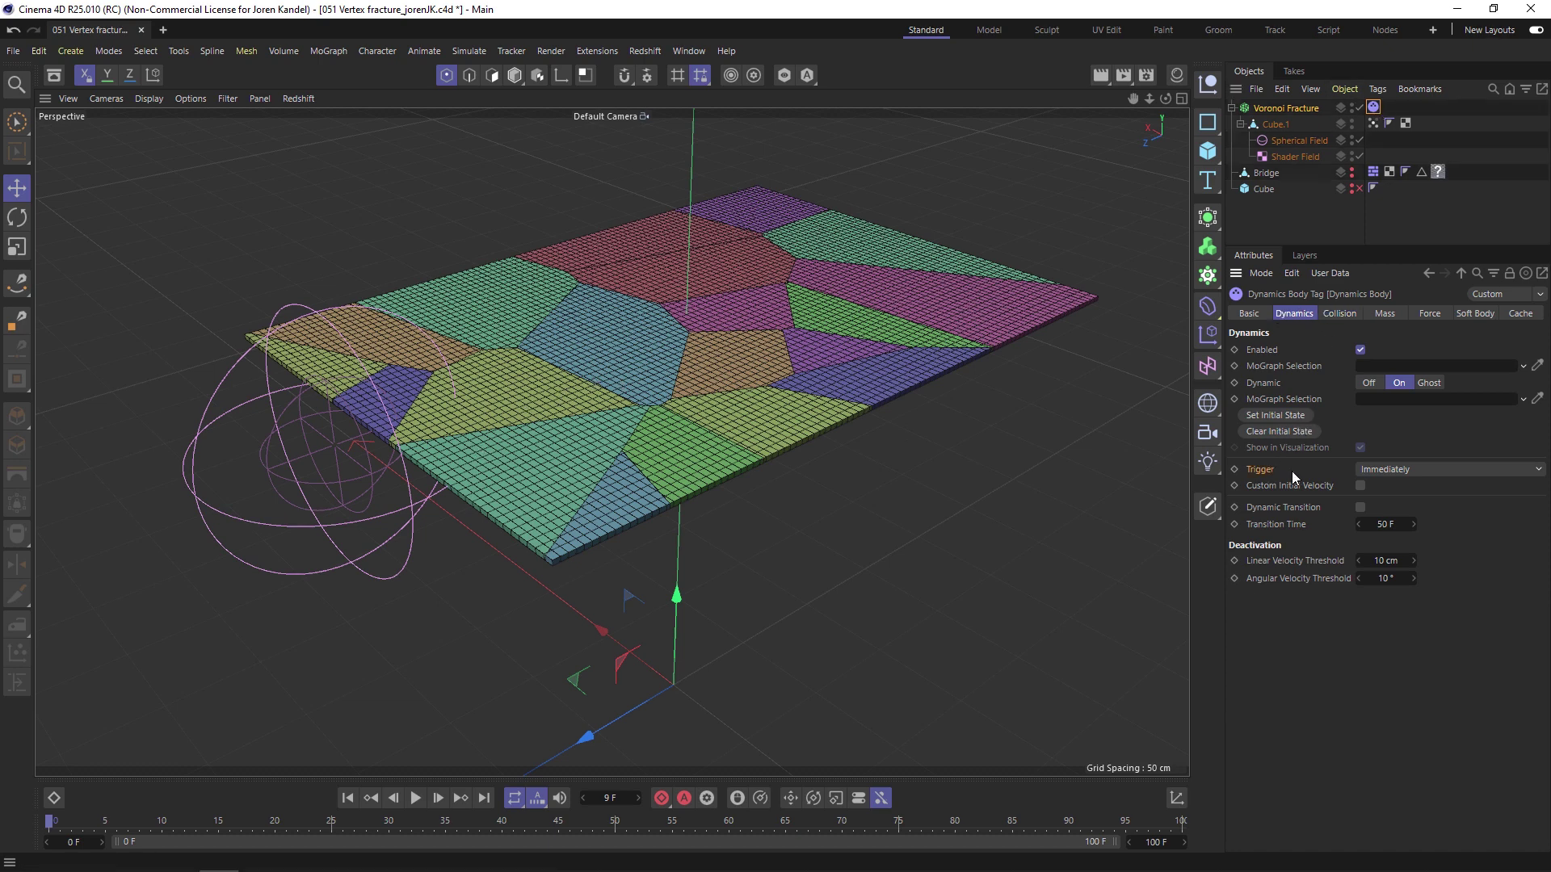
click(1422, 468)
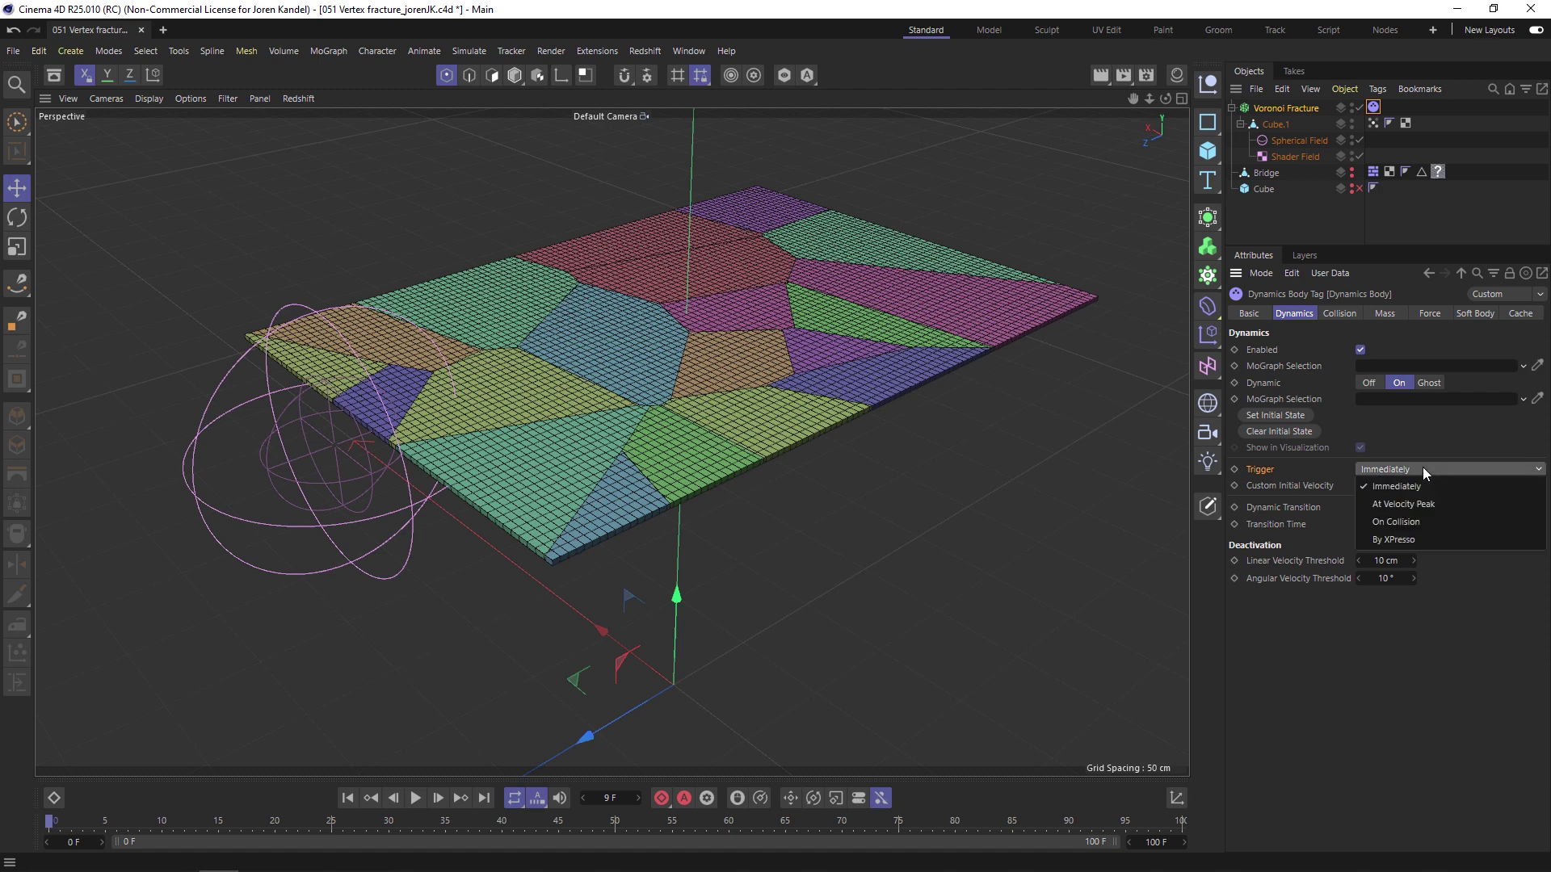
click(1397, 505)
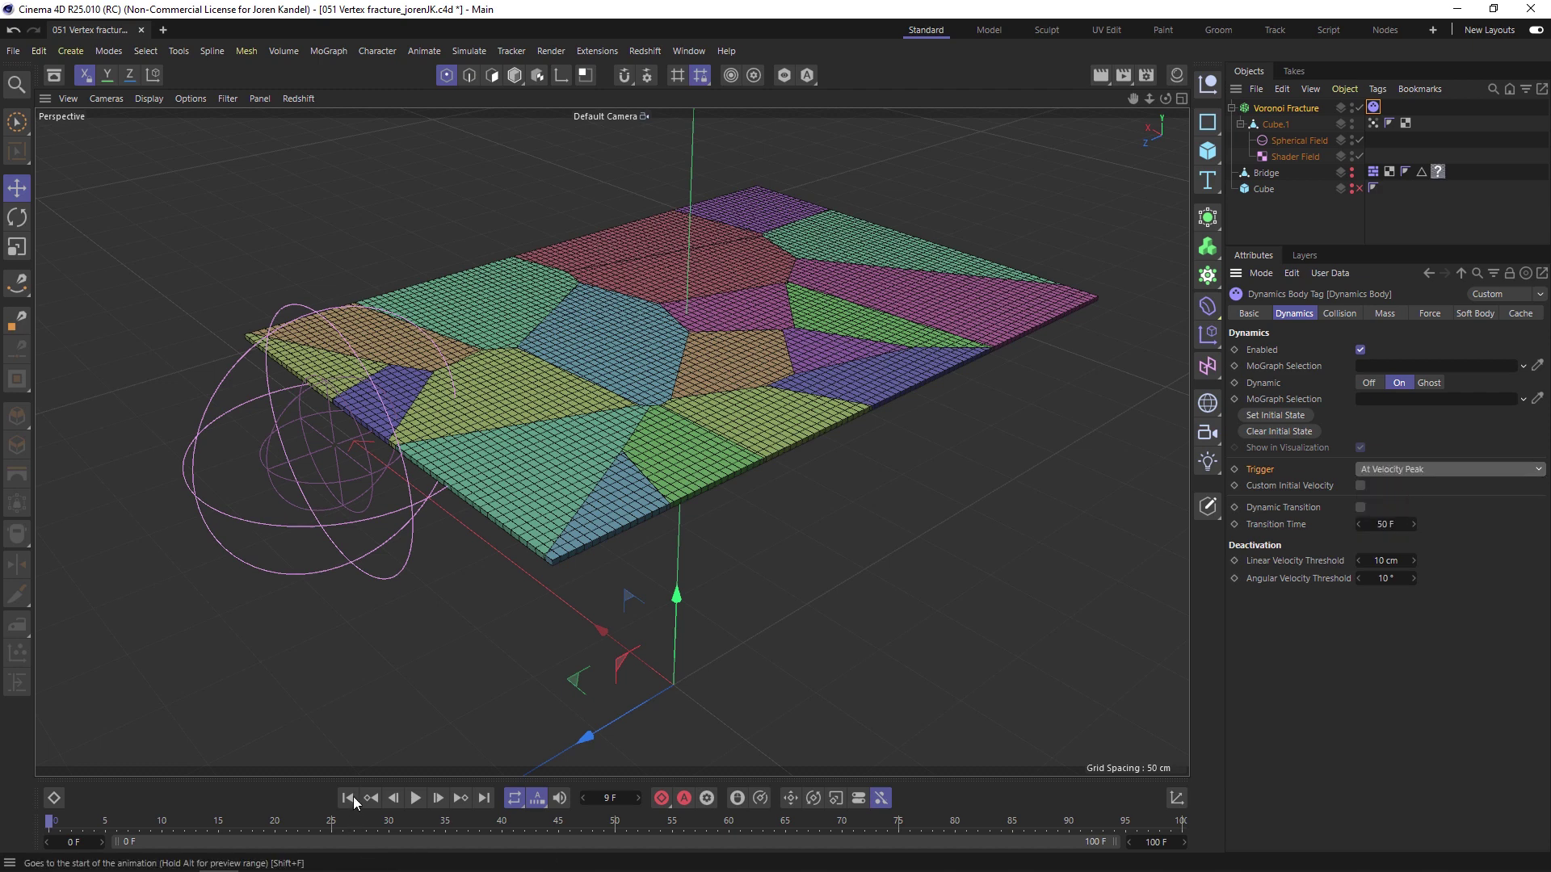
click(415, 798)
click(415, 798)
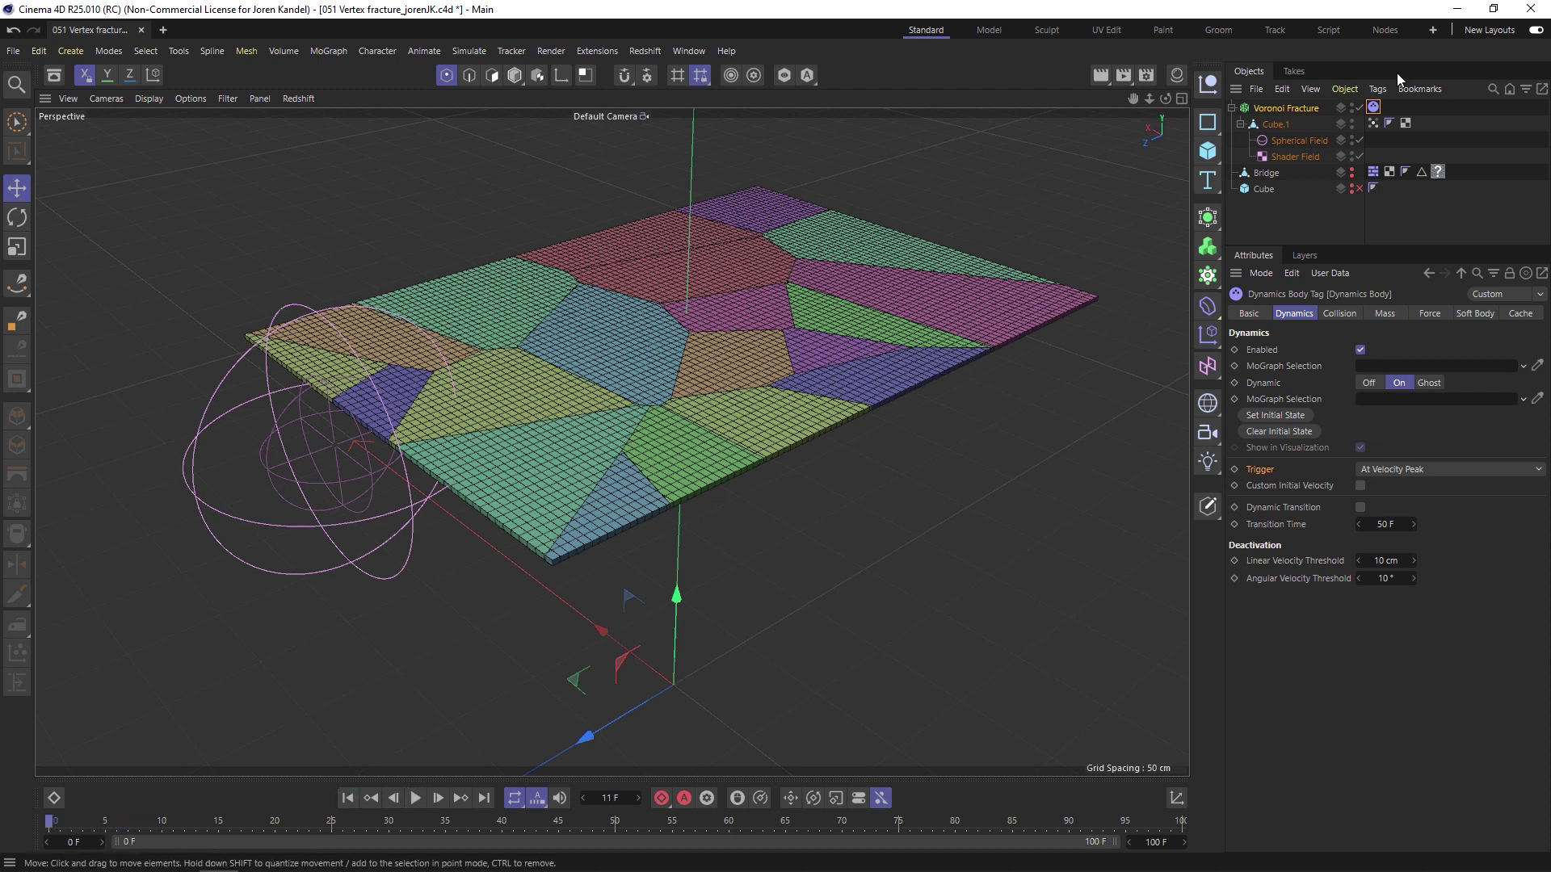
- Raise the Voronoi Fracture's distribution Point Amount to 500
click(1280, 107)
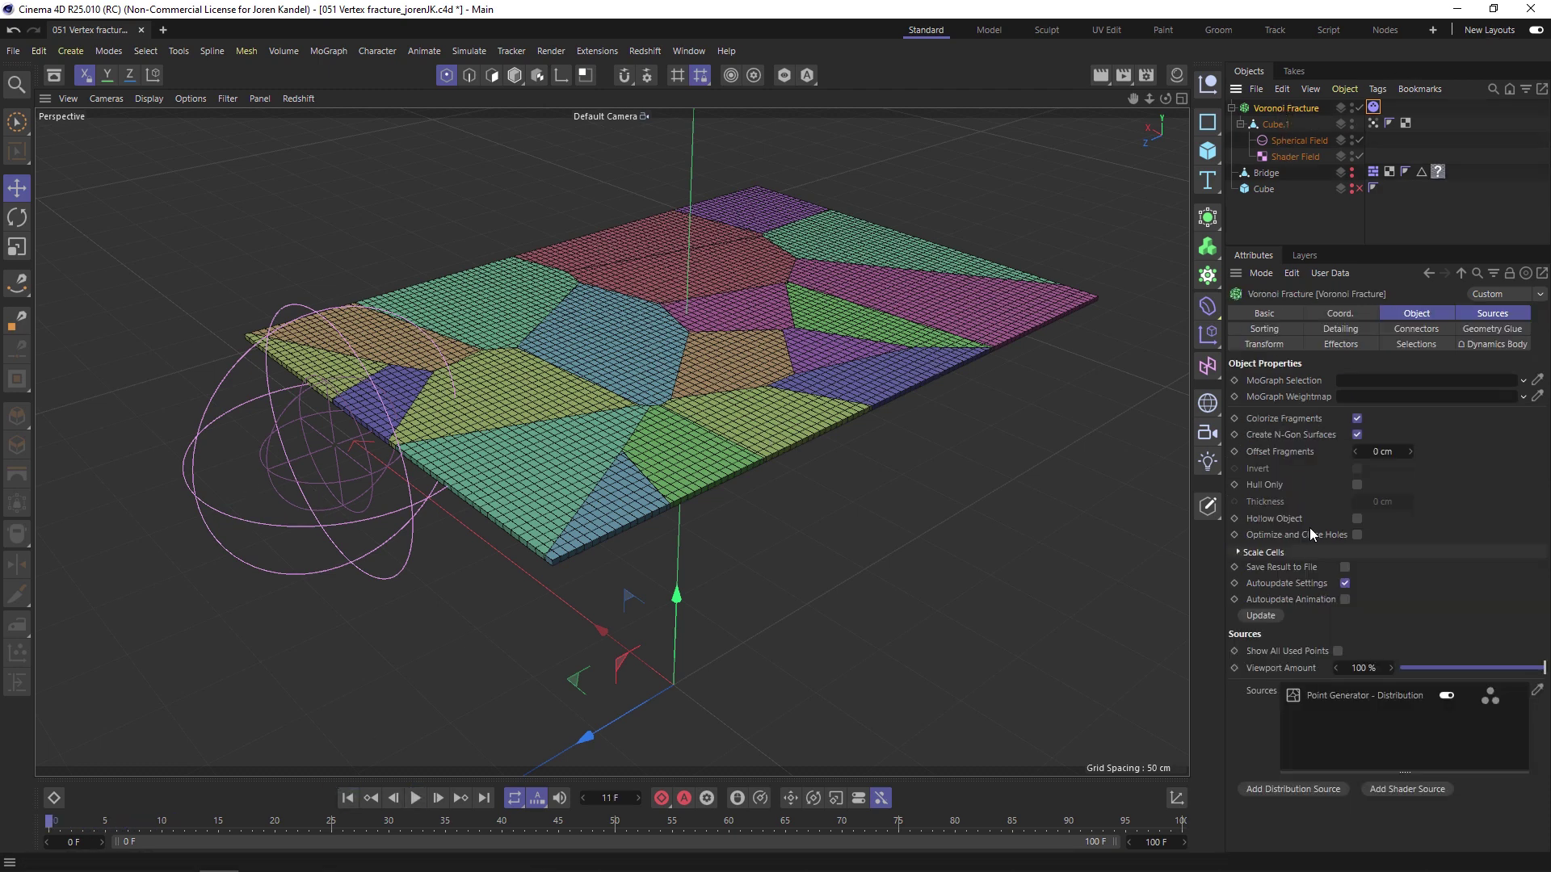
click(1325, 699)
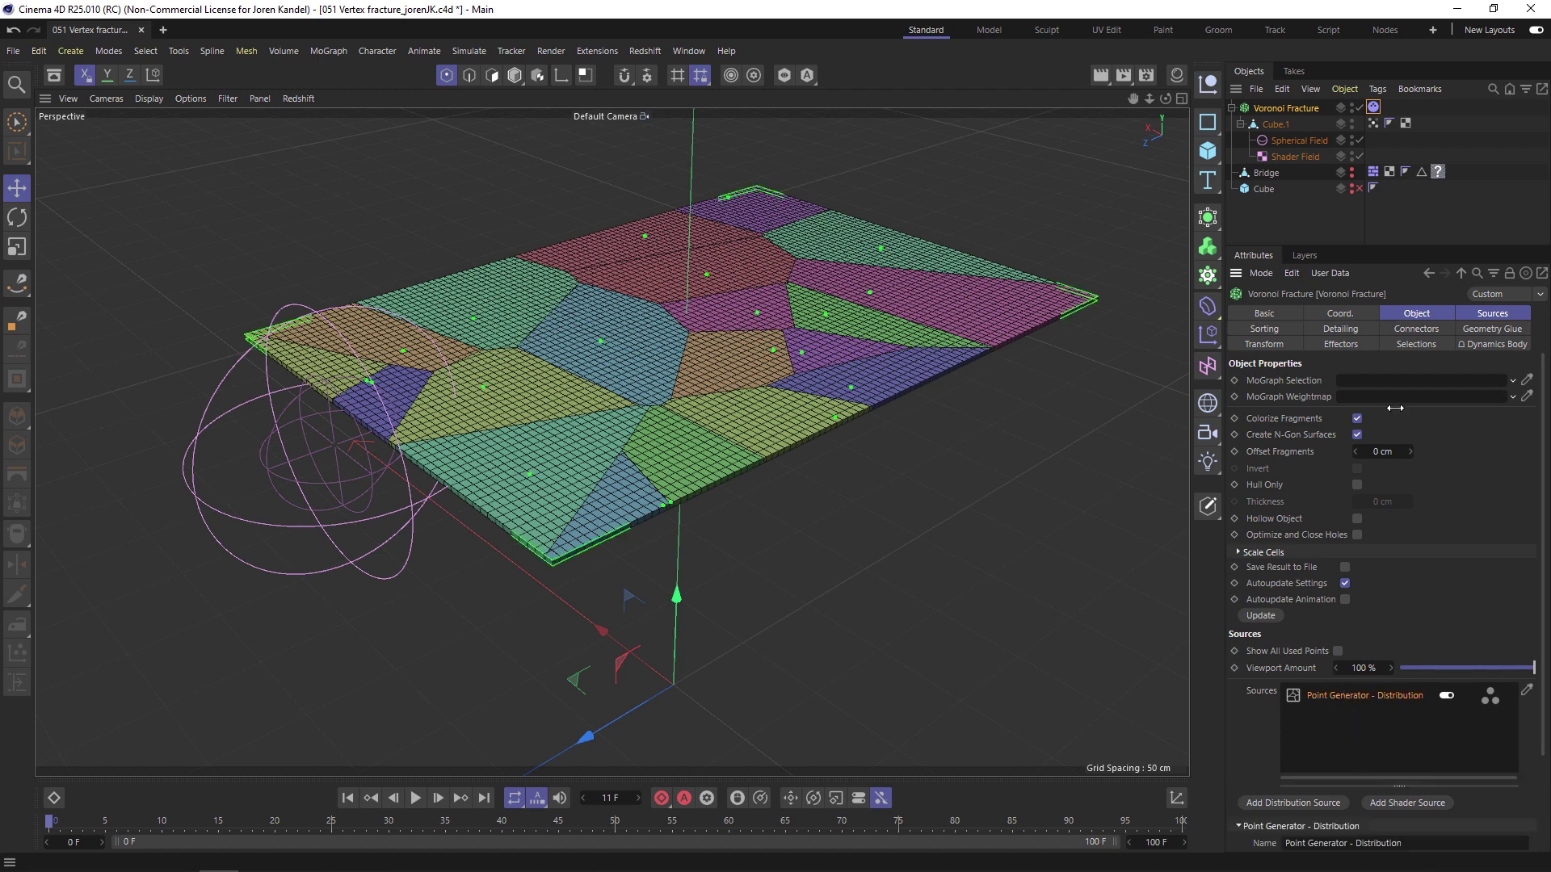
scroll(1485, 539, down, 5)
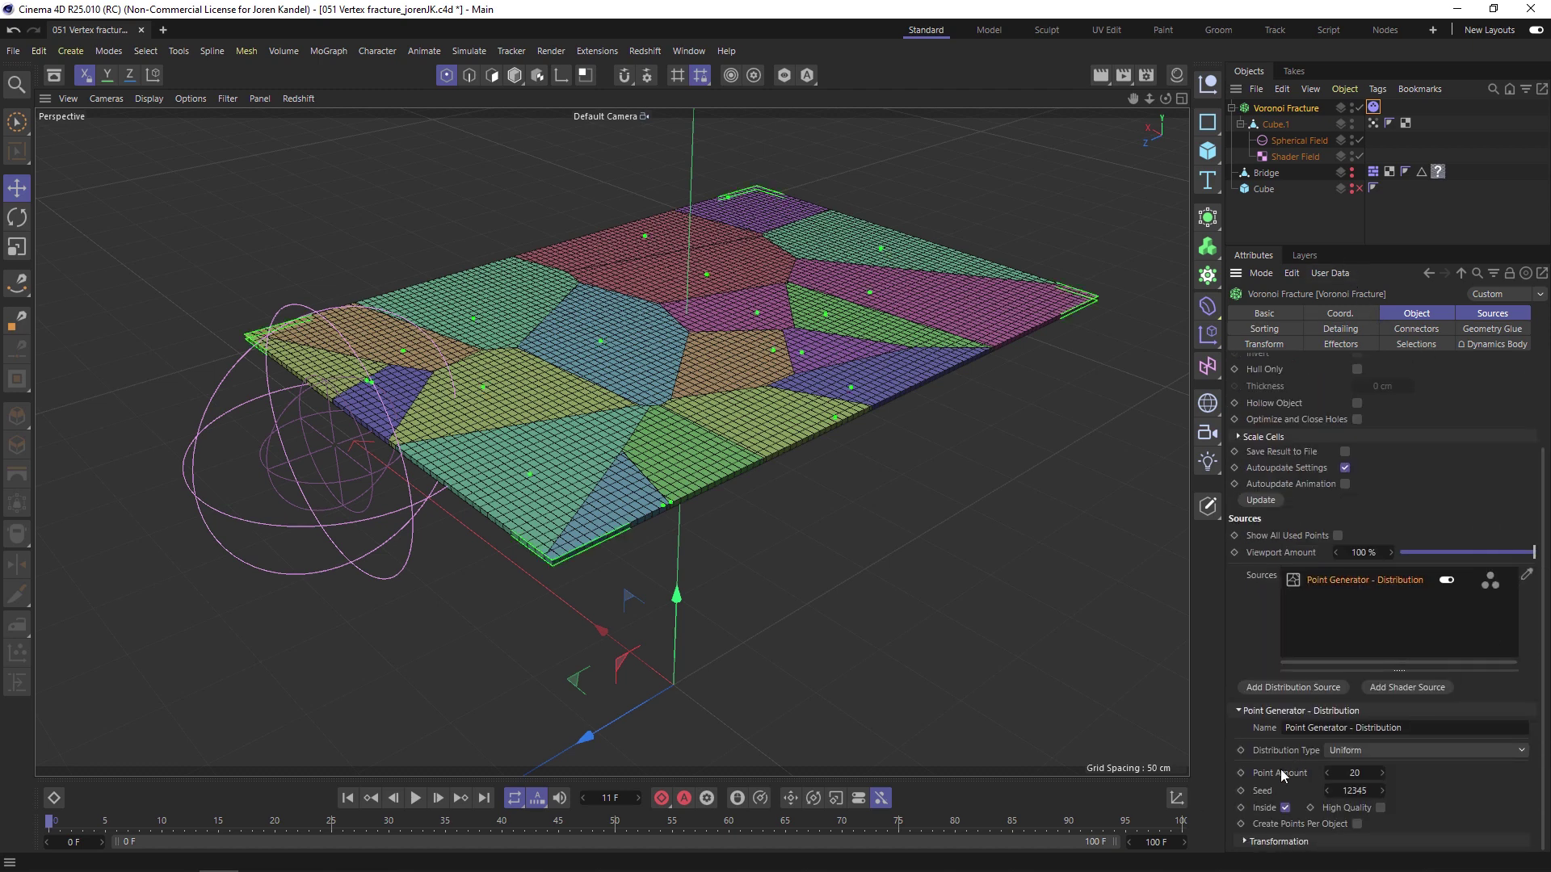
click(1351, 773)
text(500)
key(Return)
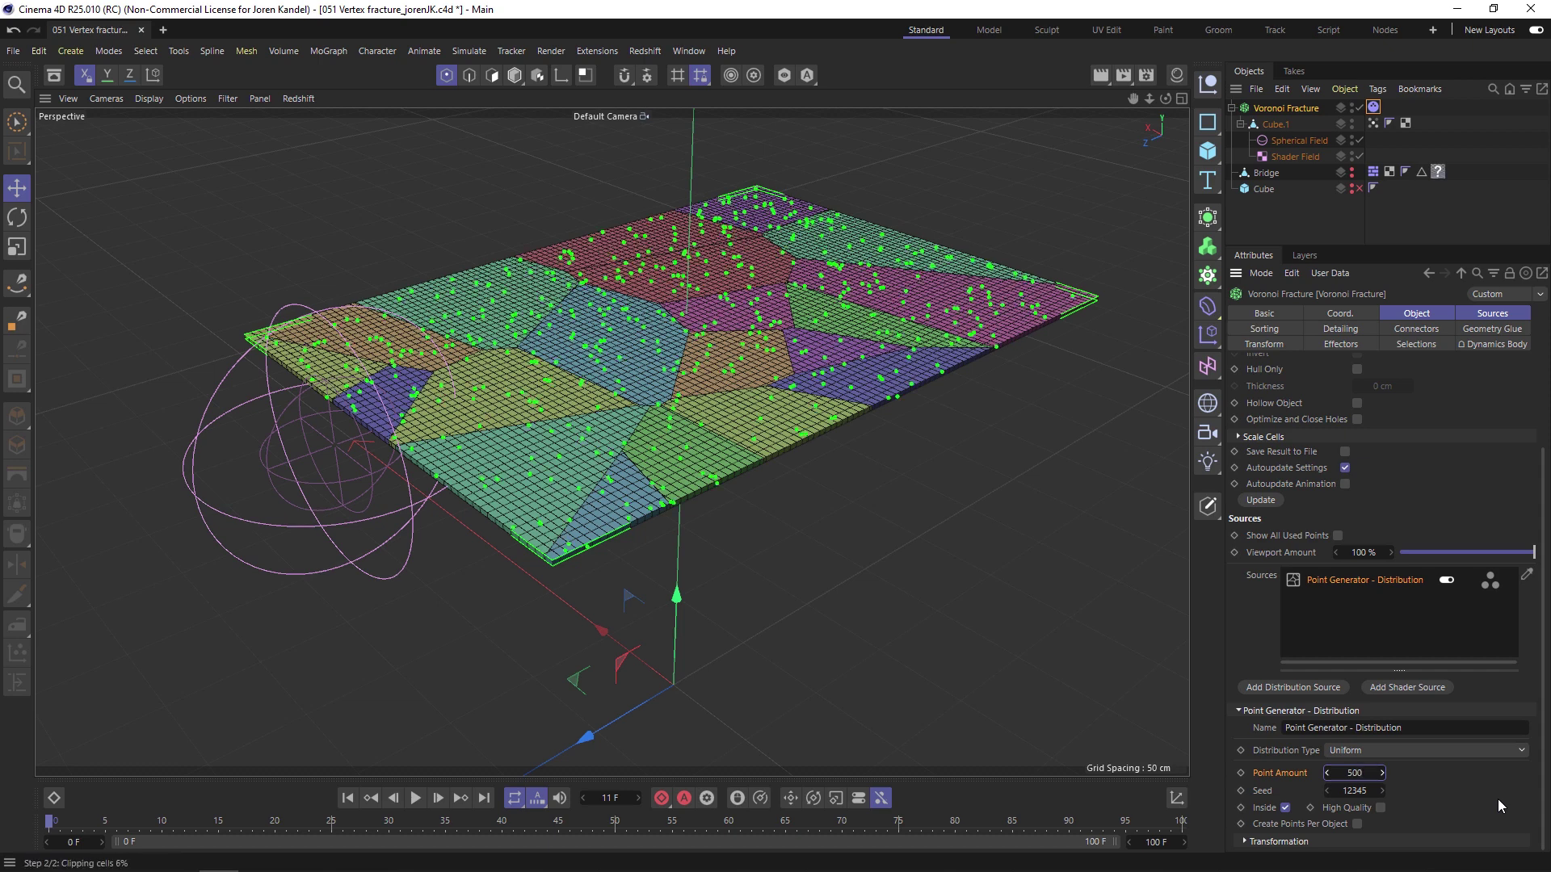
click(1262, 749)
- Switch the point distribution to Exponential and turn off its X-axis bias
click(1333, 753)
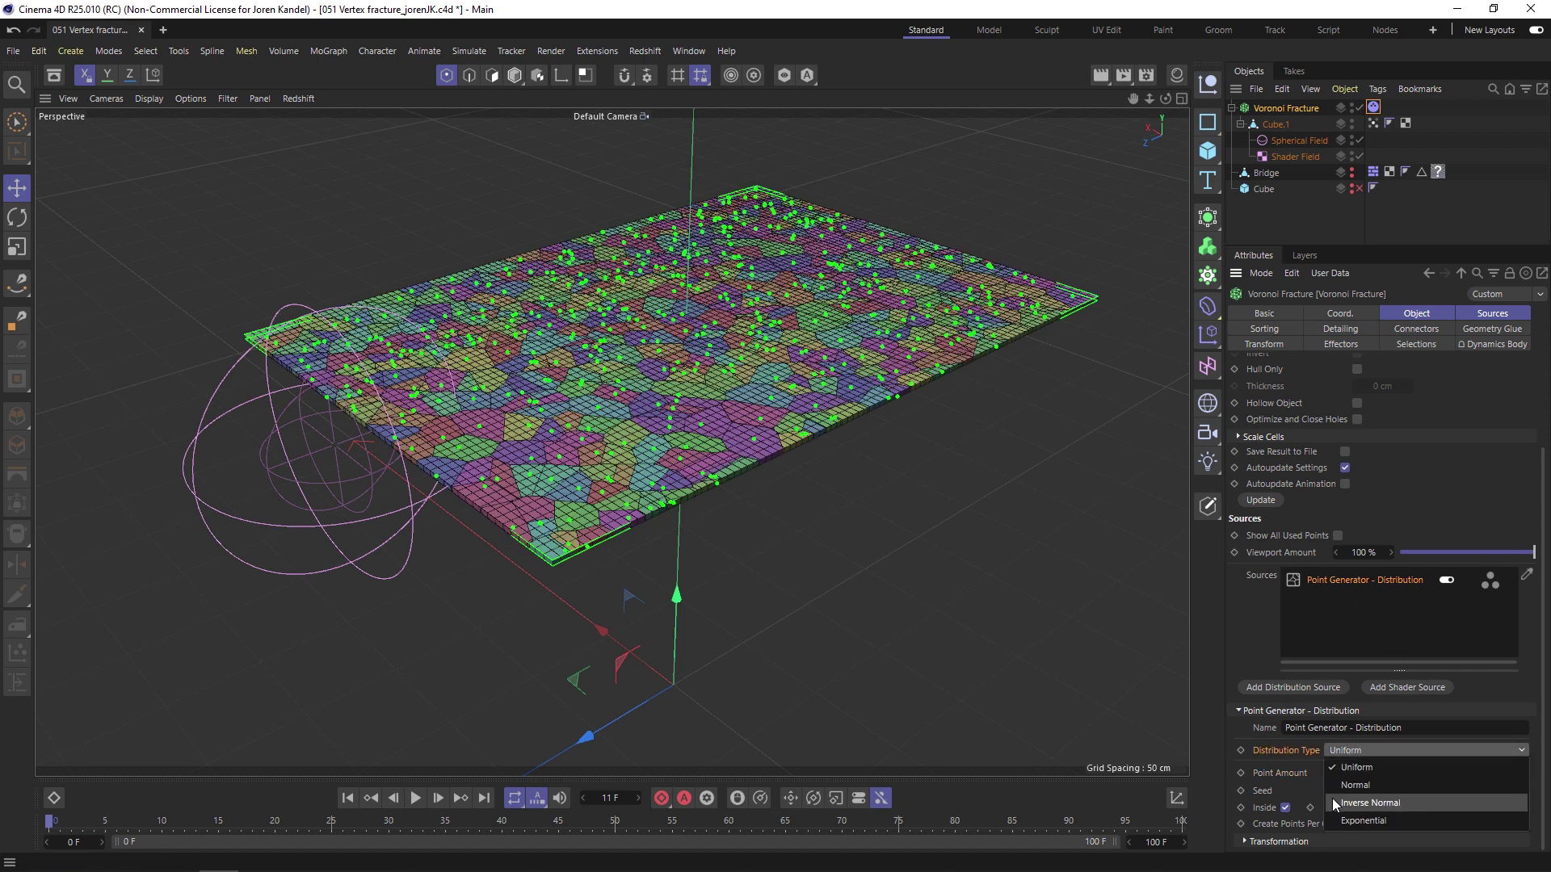
click(1373, 820)
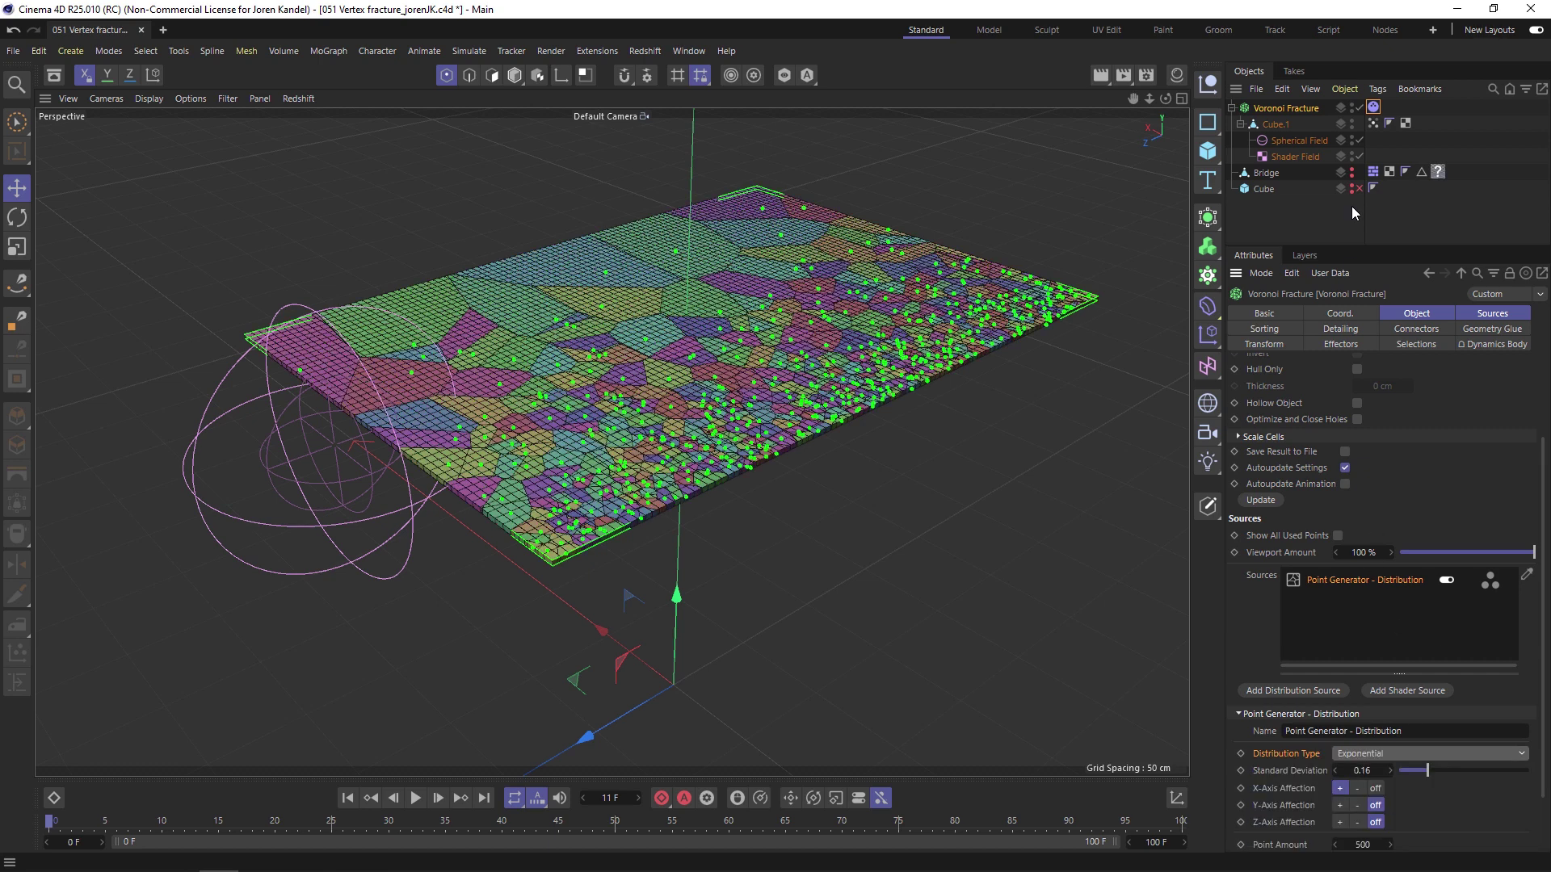
drag(1357, 244, 1357, 196)
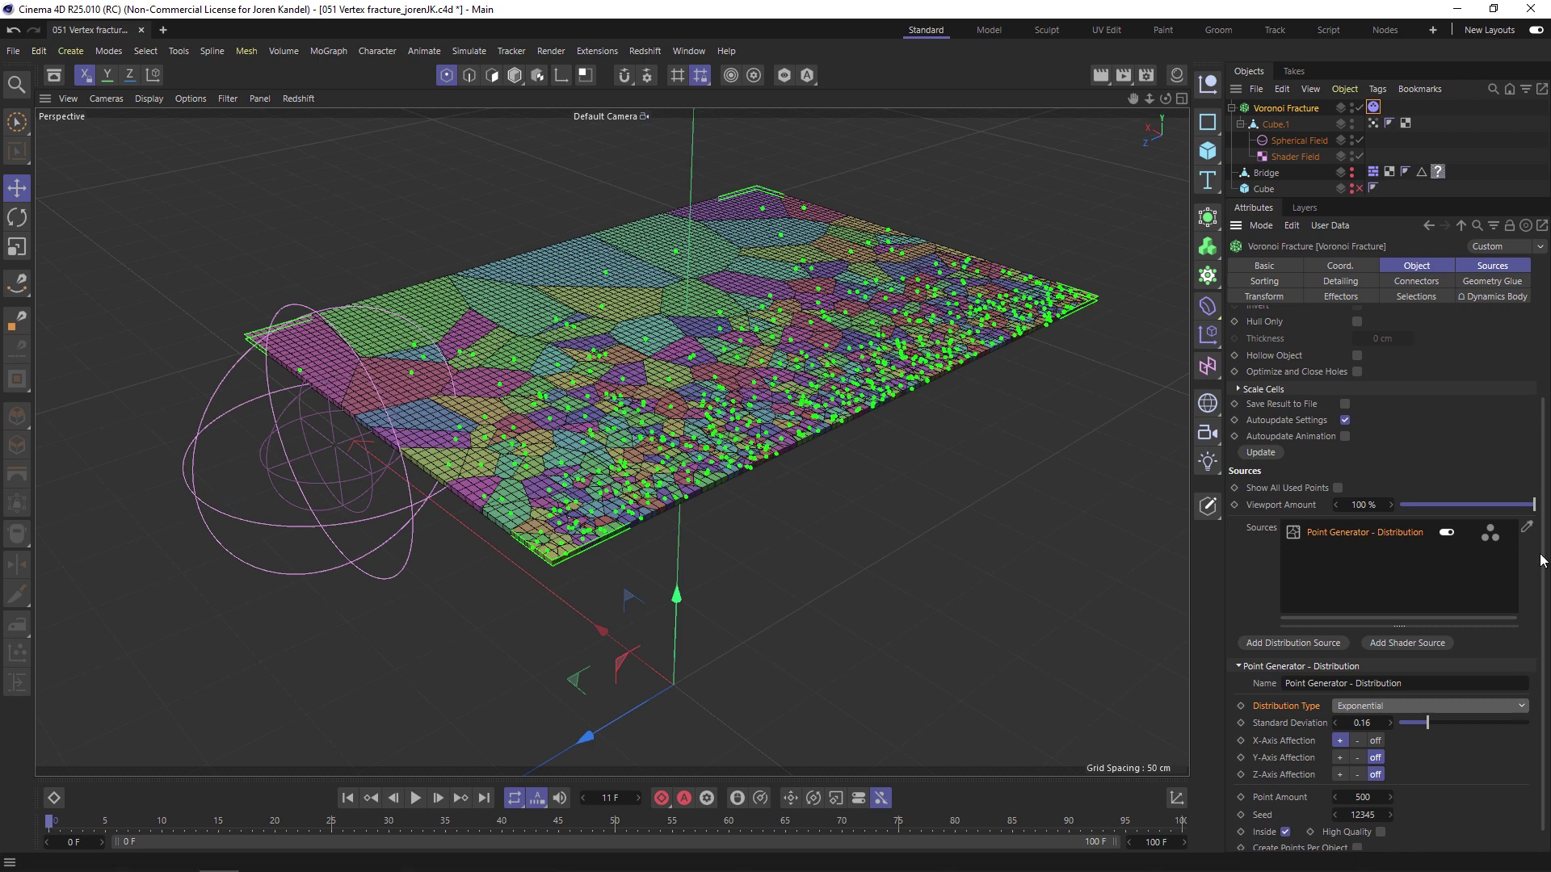
scroll(1548, 568, down, 1)
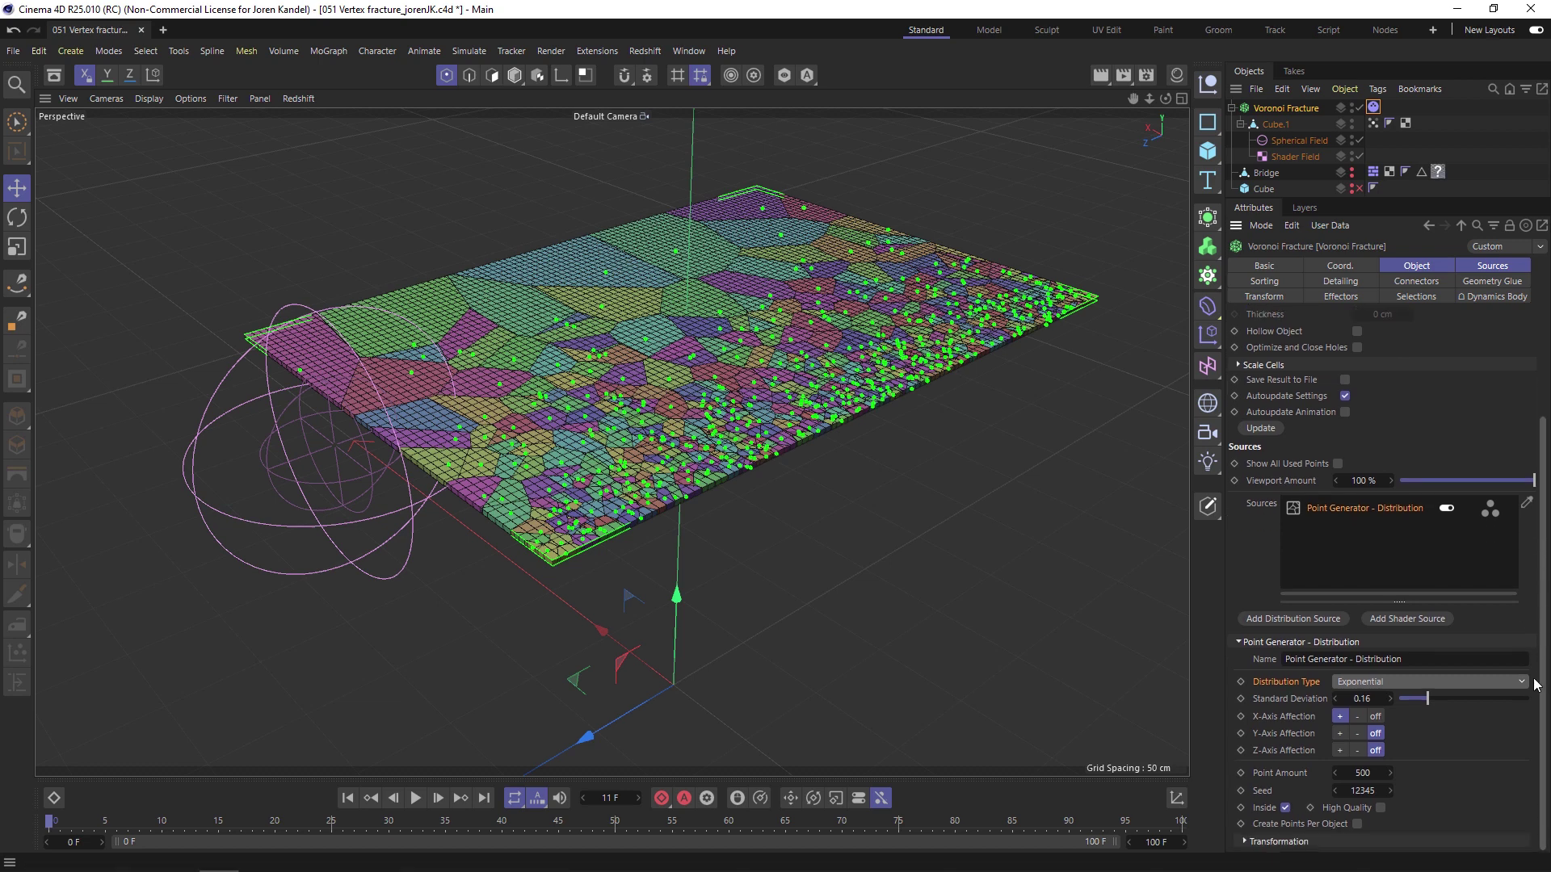
click(1376, 716)
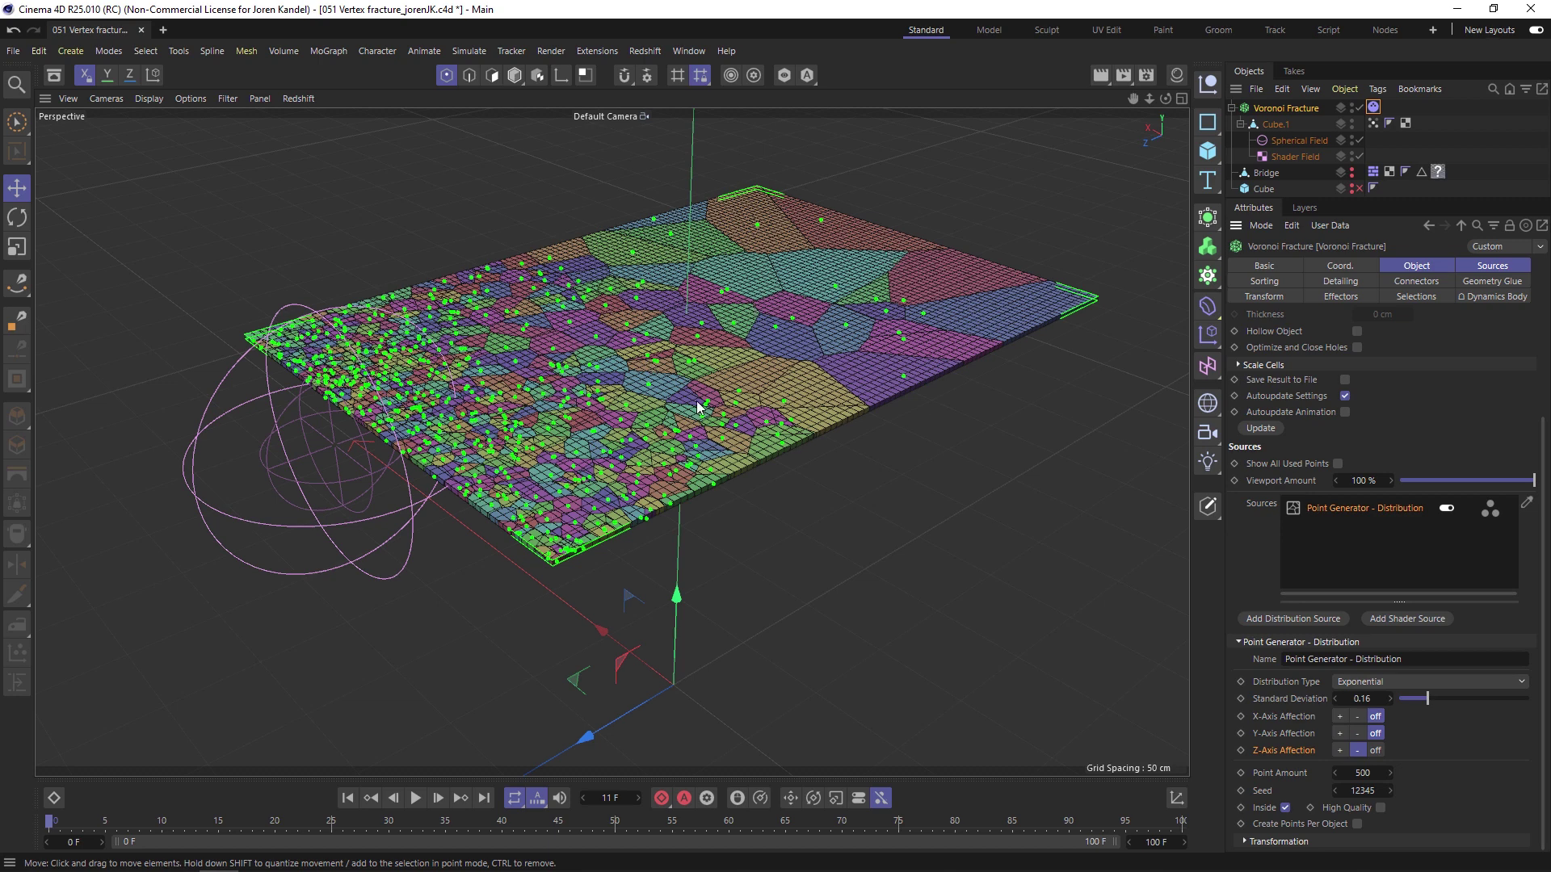
drag(1133, 98, 848, 439)
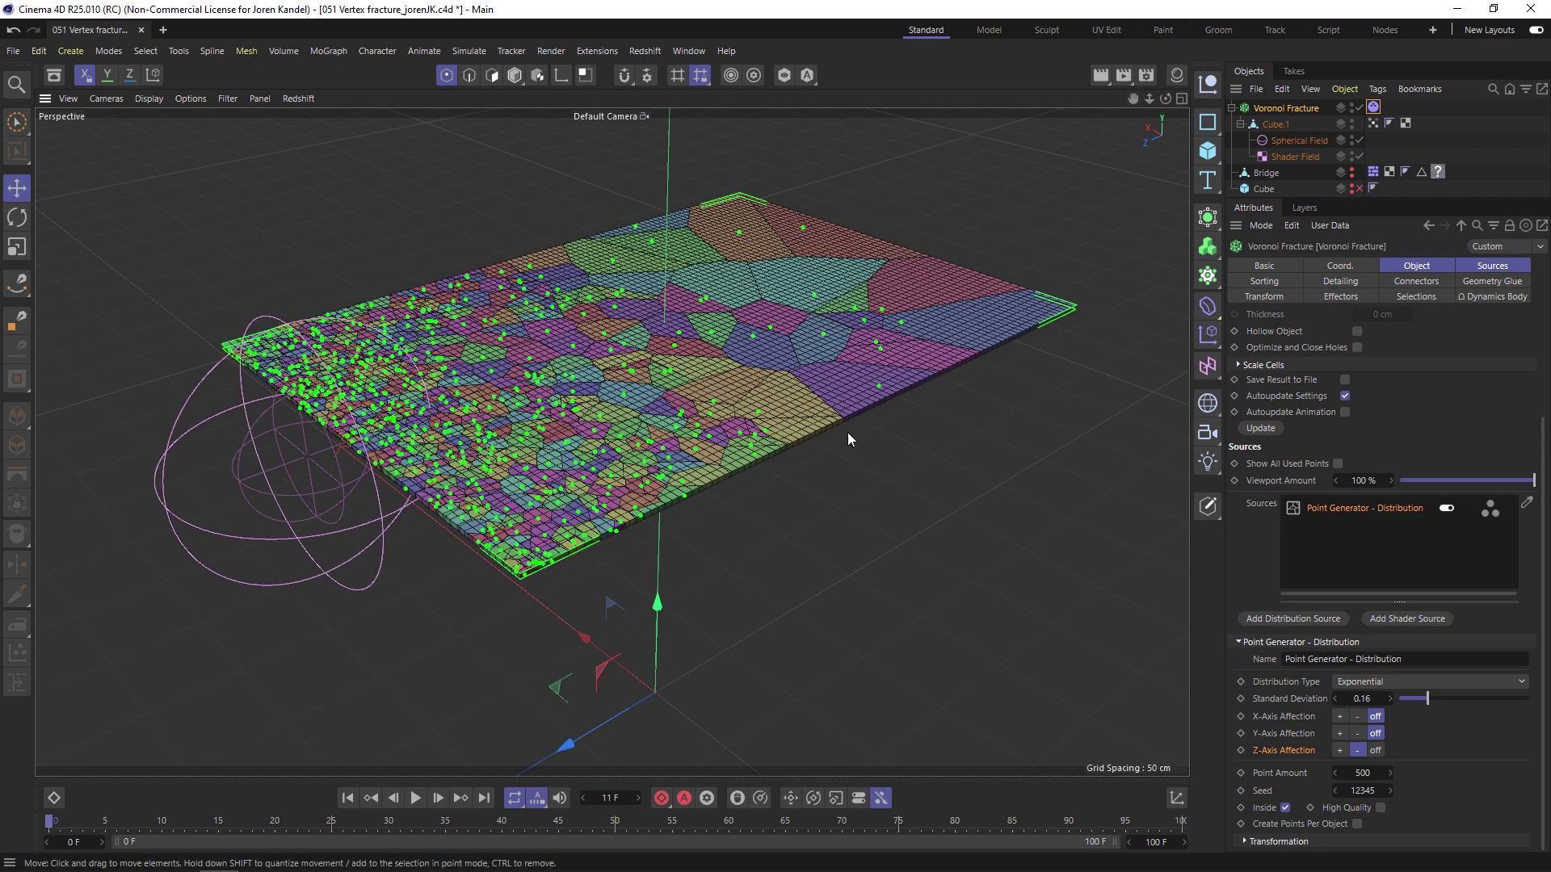
- With the deck's vertex map selected, add a Plain effector to the scene
click(1373, 122)
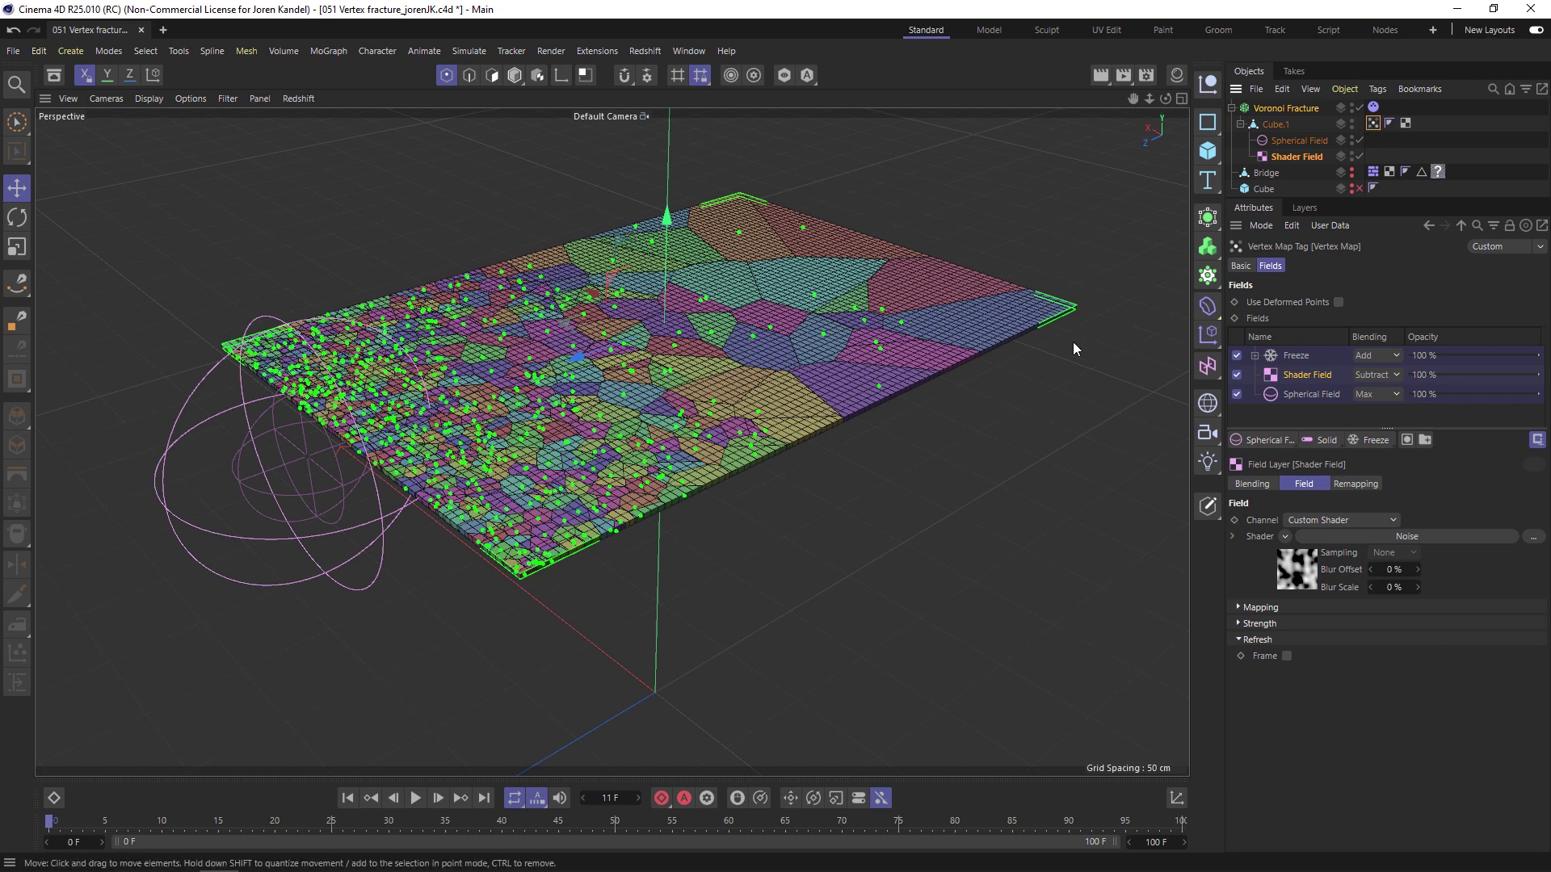
key(shift+c)
text(plain)
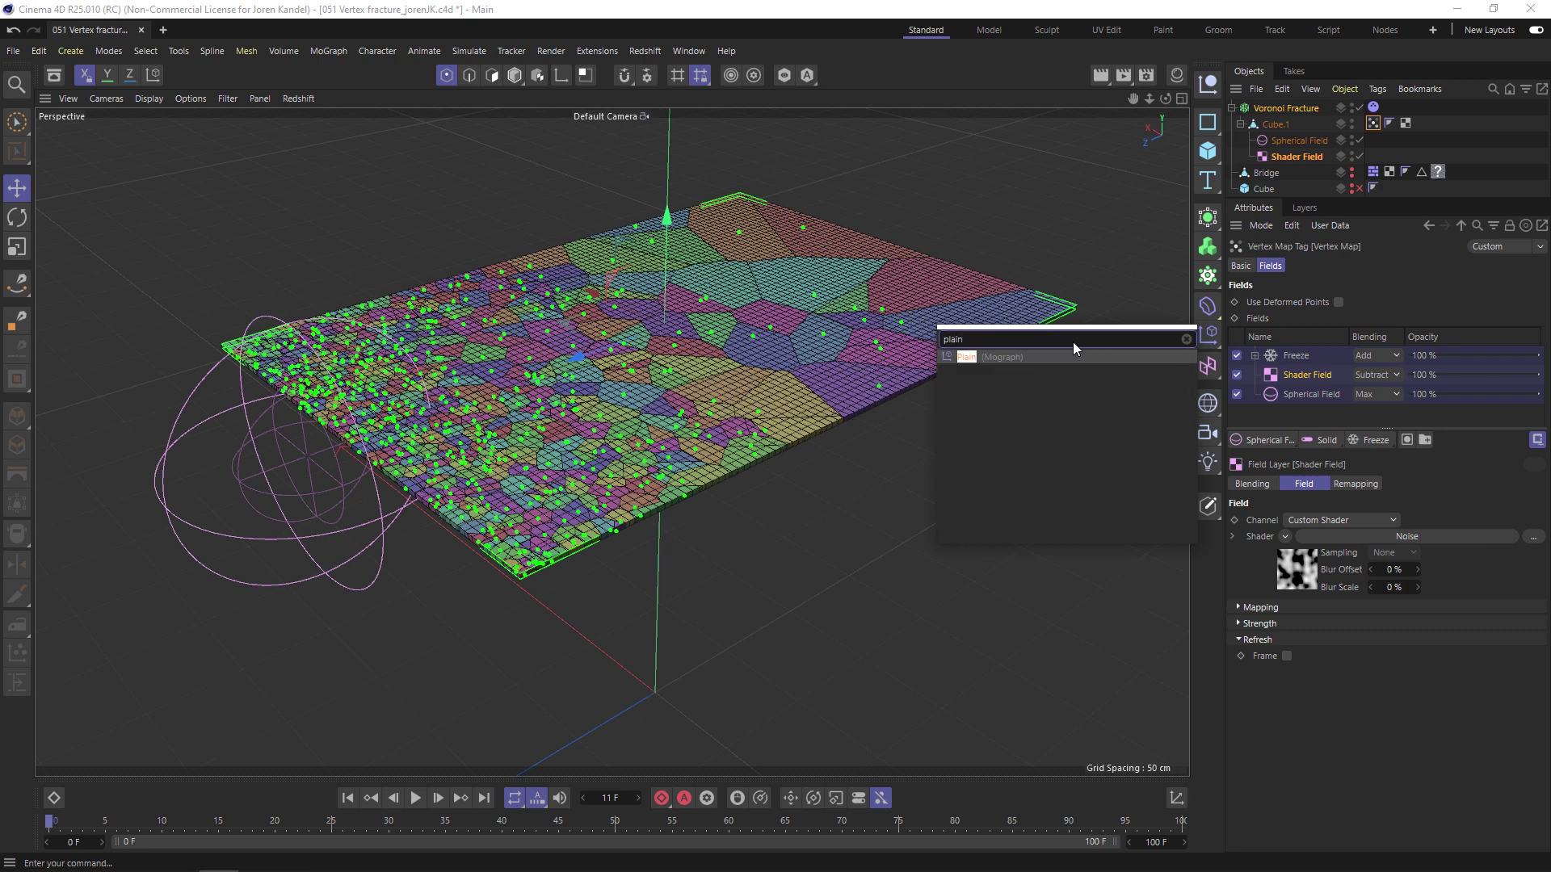
key(Return)
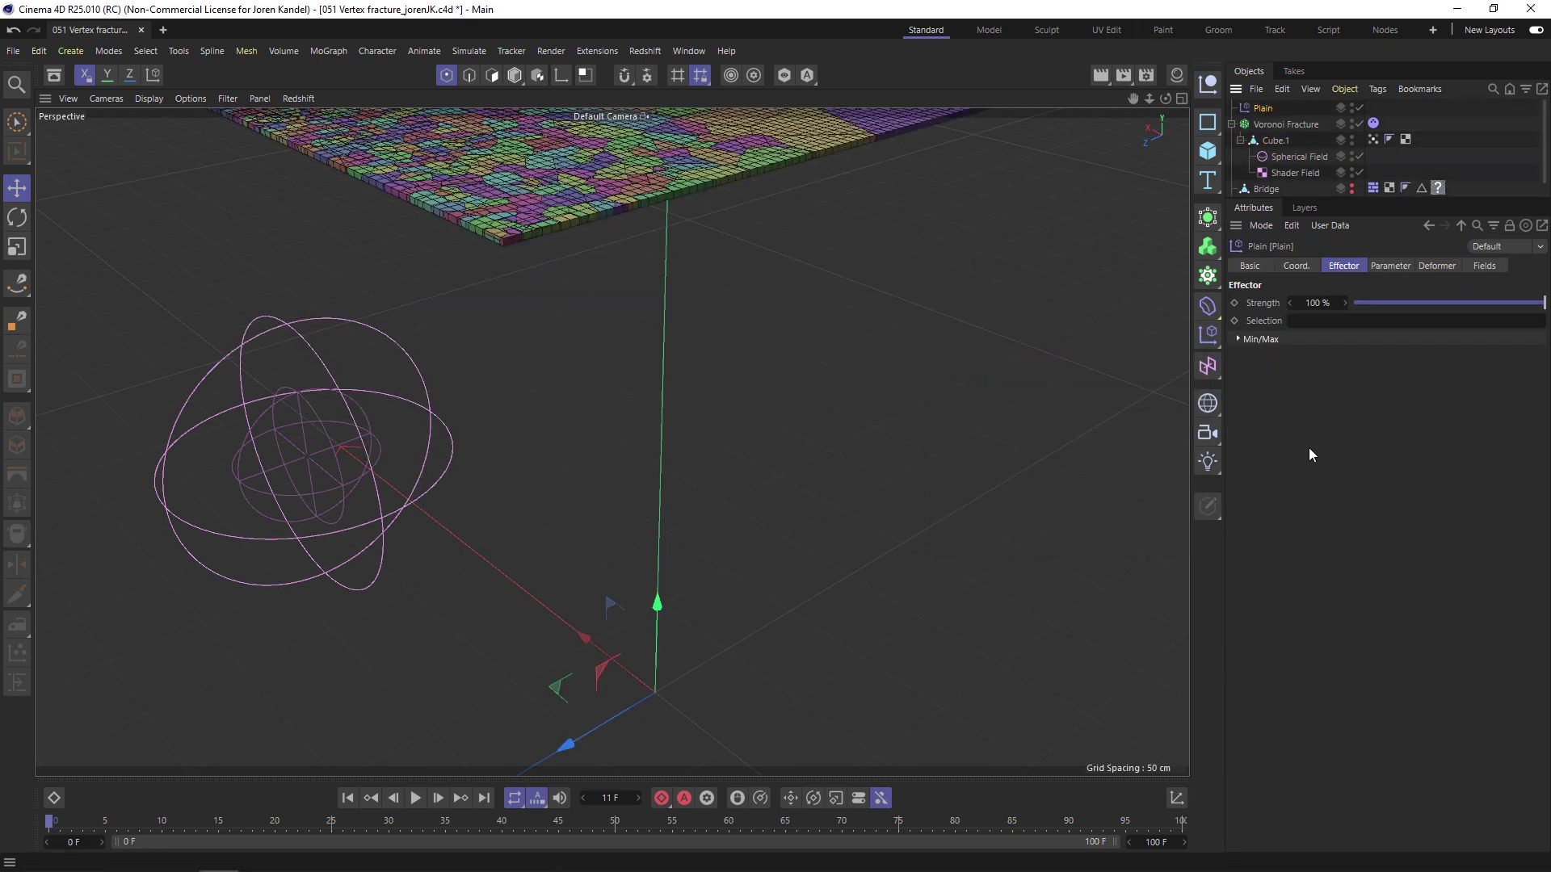
- Turn off the effector's Position, enable Rotation, and set H, P and B to 0.1°
click(1383, 266)
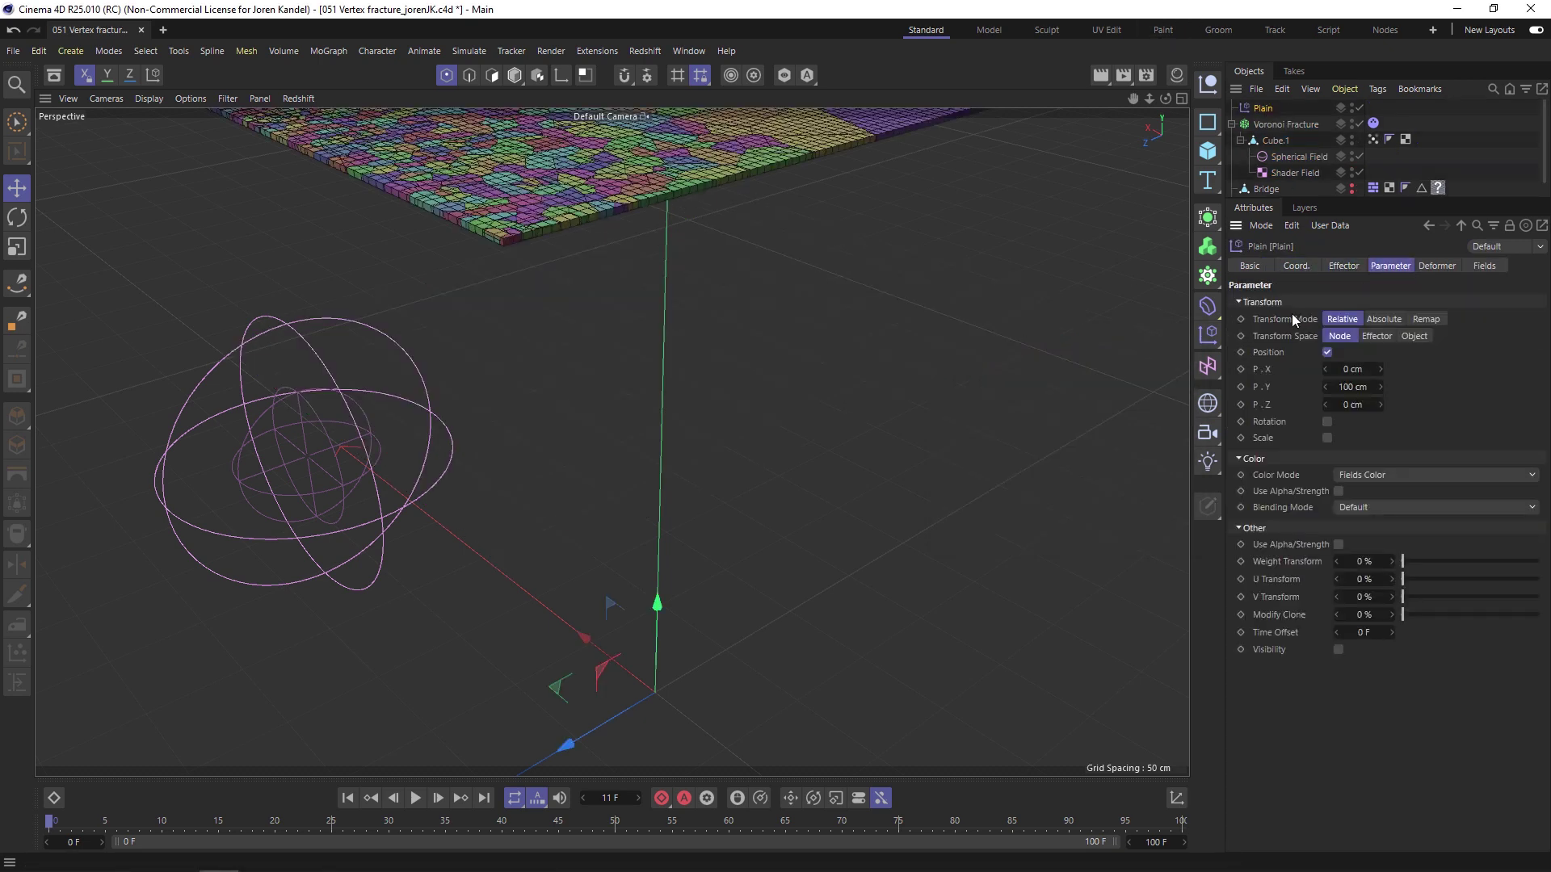
click(1327, 353)
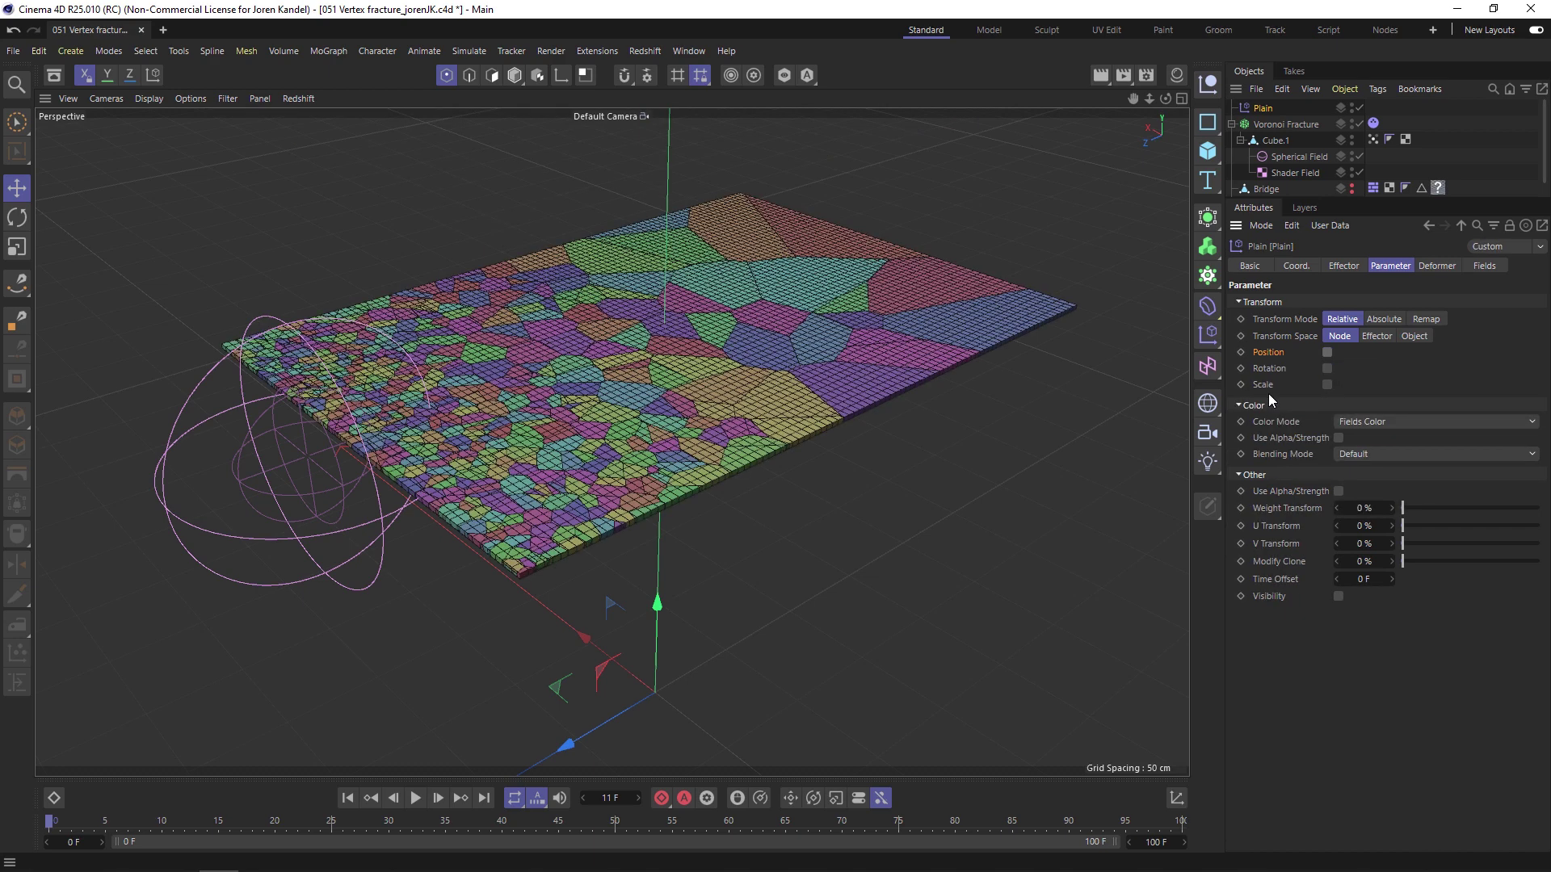
click(1327, 368)
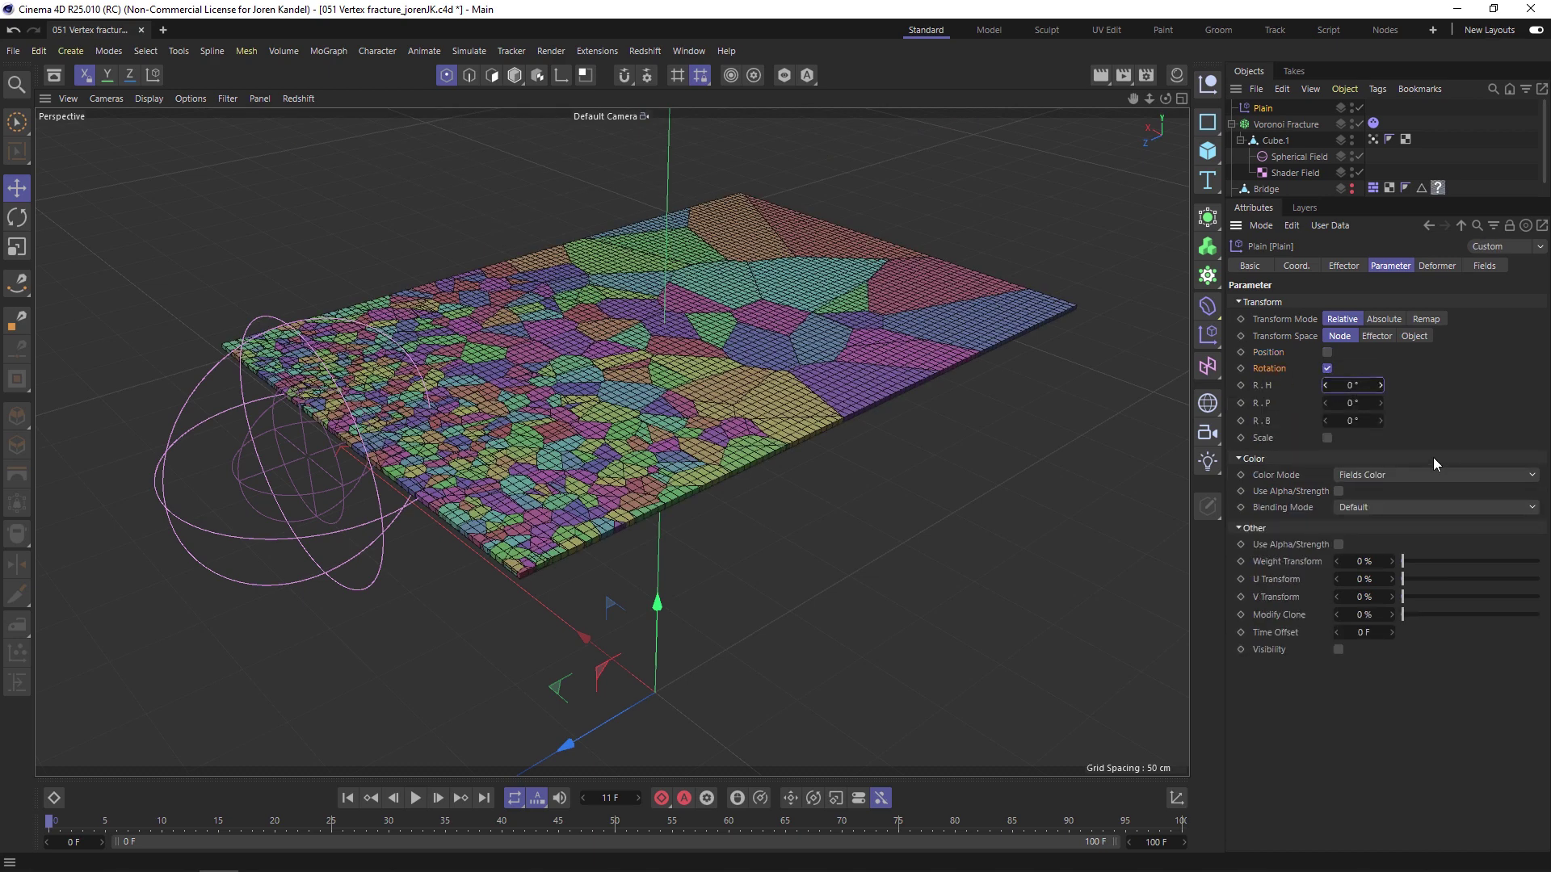
click(1365, 388)
text(0.1)
key(Tab)
text(0.1)
key(Tab)
text(0.1)
key(Return)
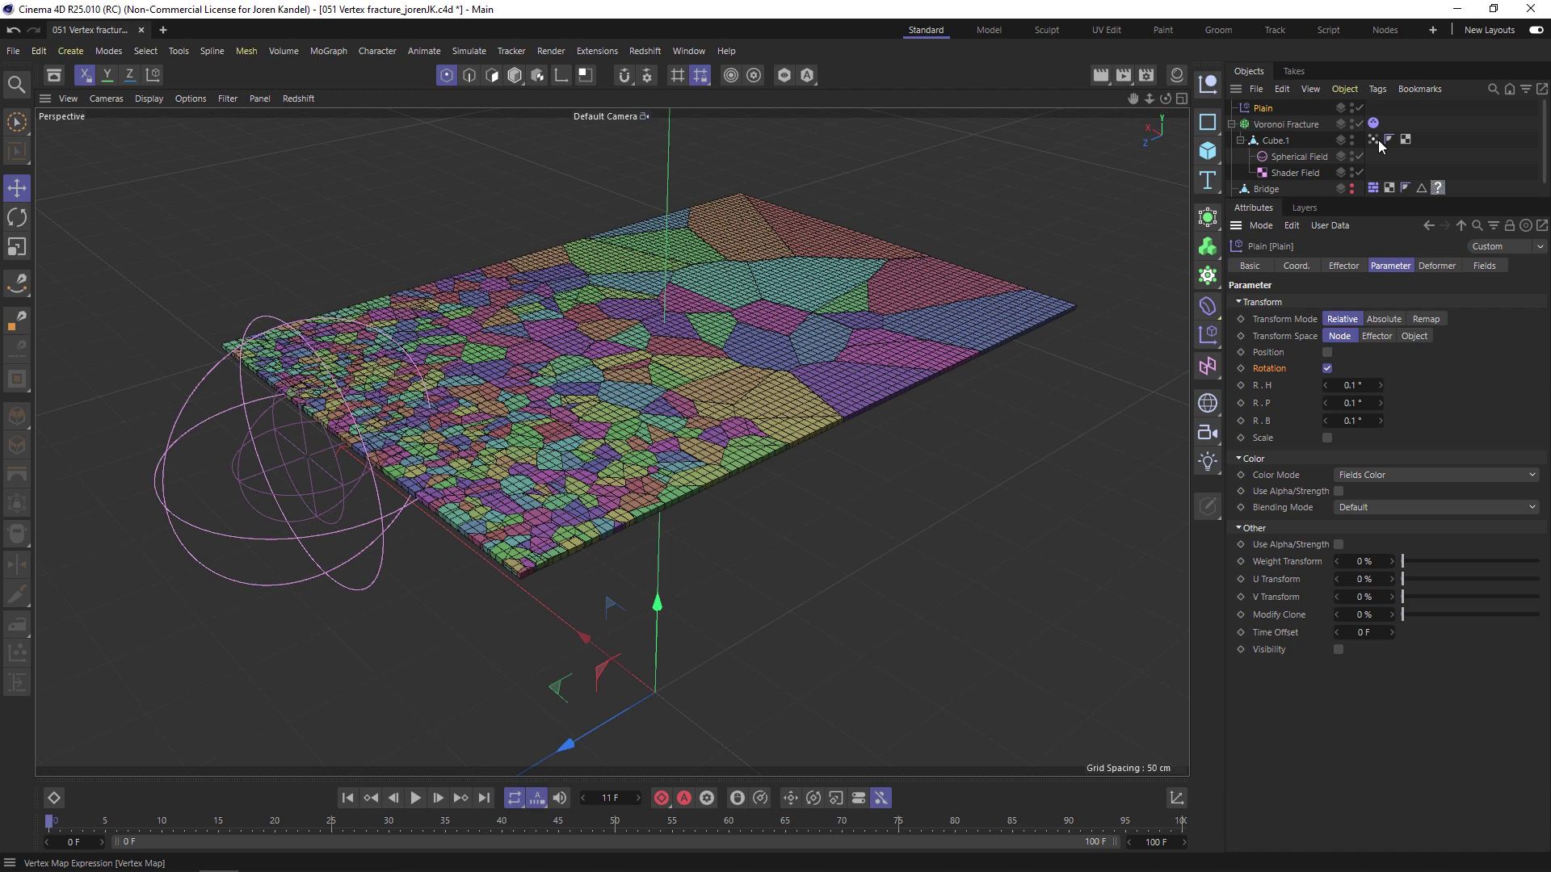
click(1486, 267)
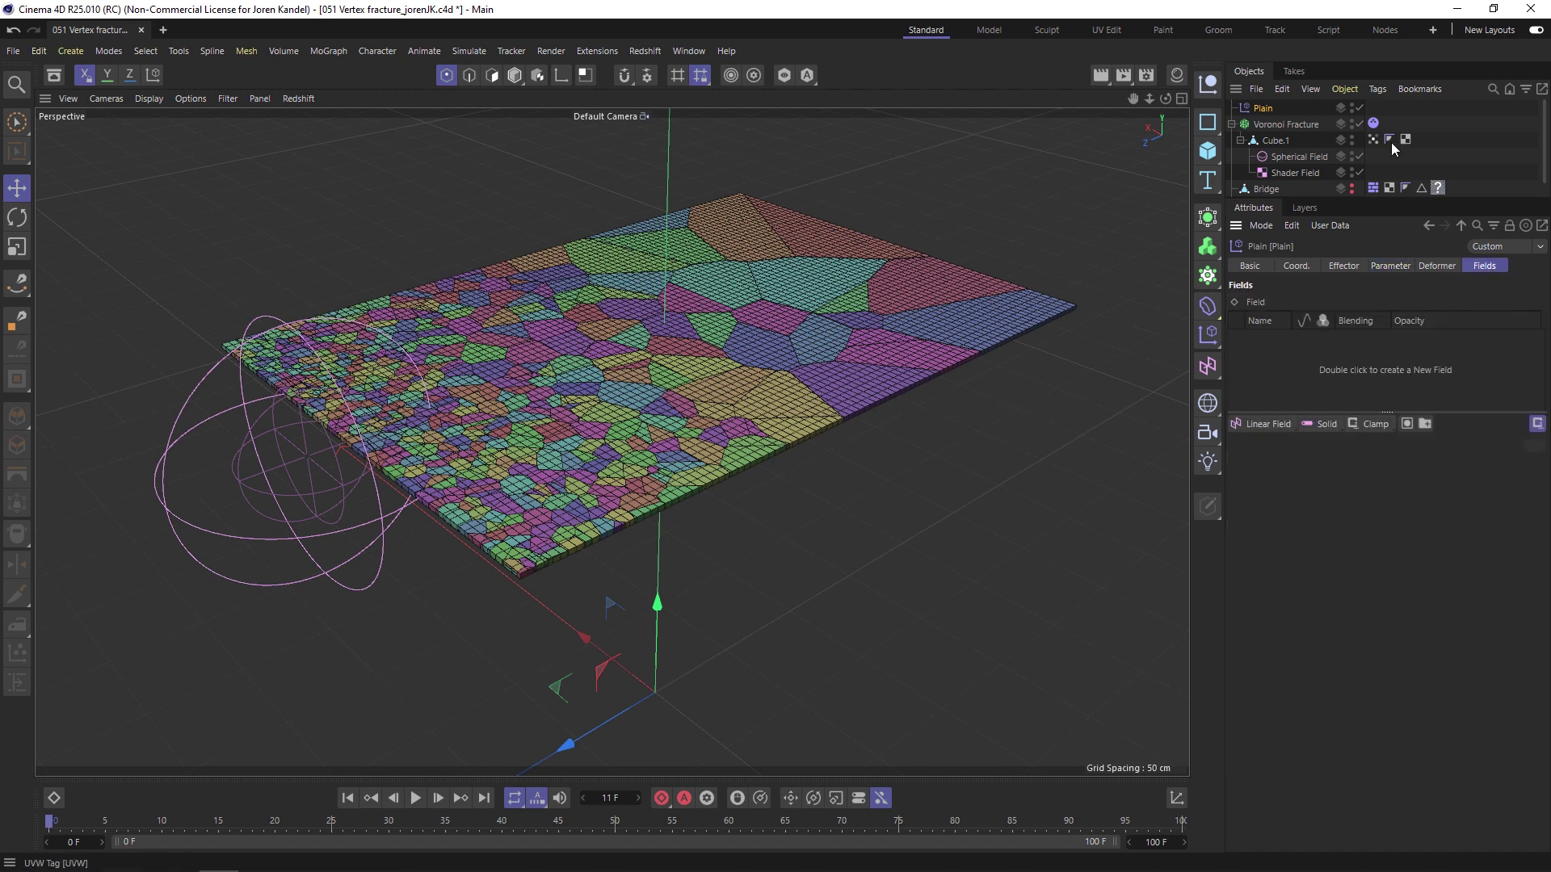
- Feed Cube.1's Vertex Map into the Plain effector's Fields list and play the simulation
drag(1375, 144, 1314, 360)
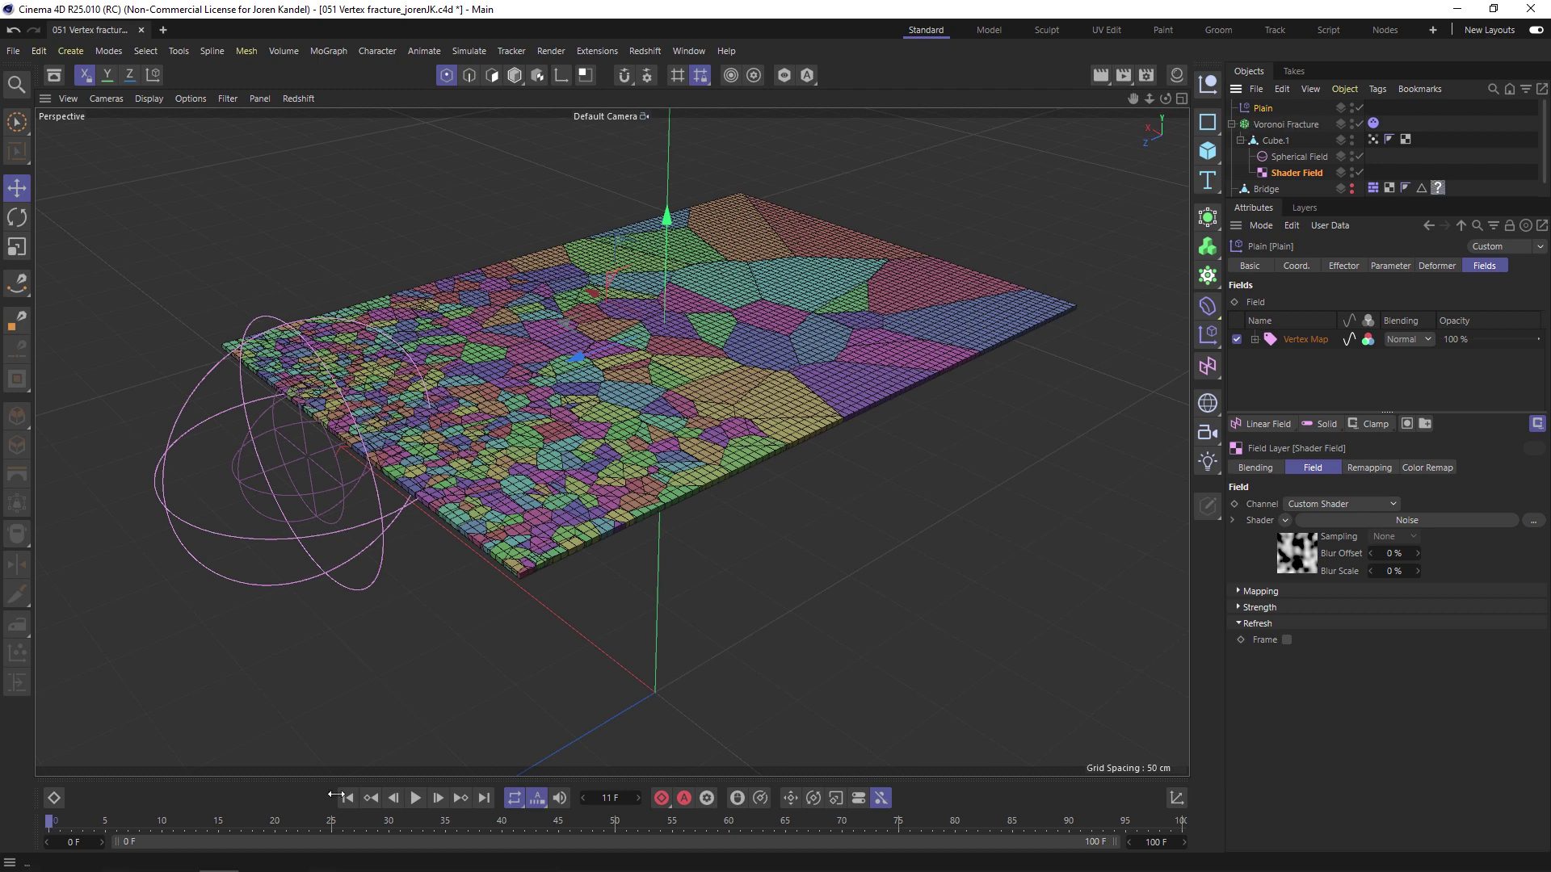
click(426, 798)
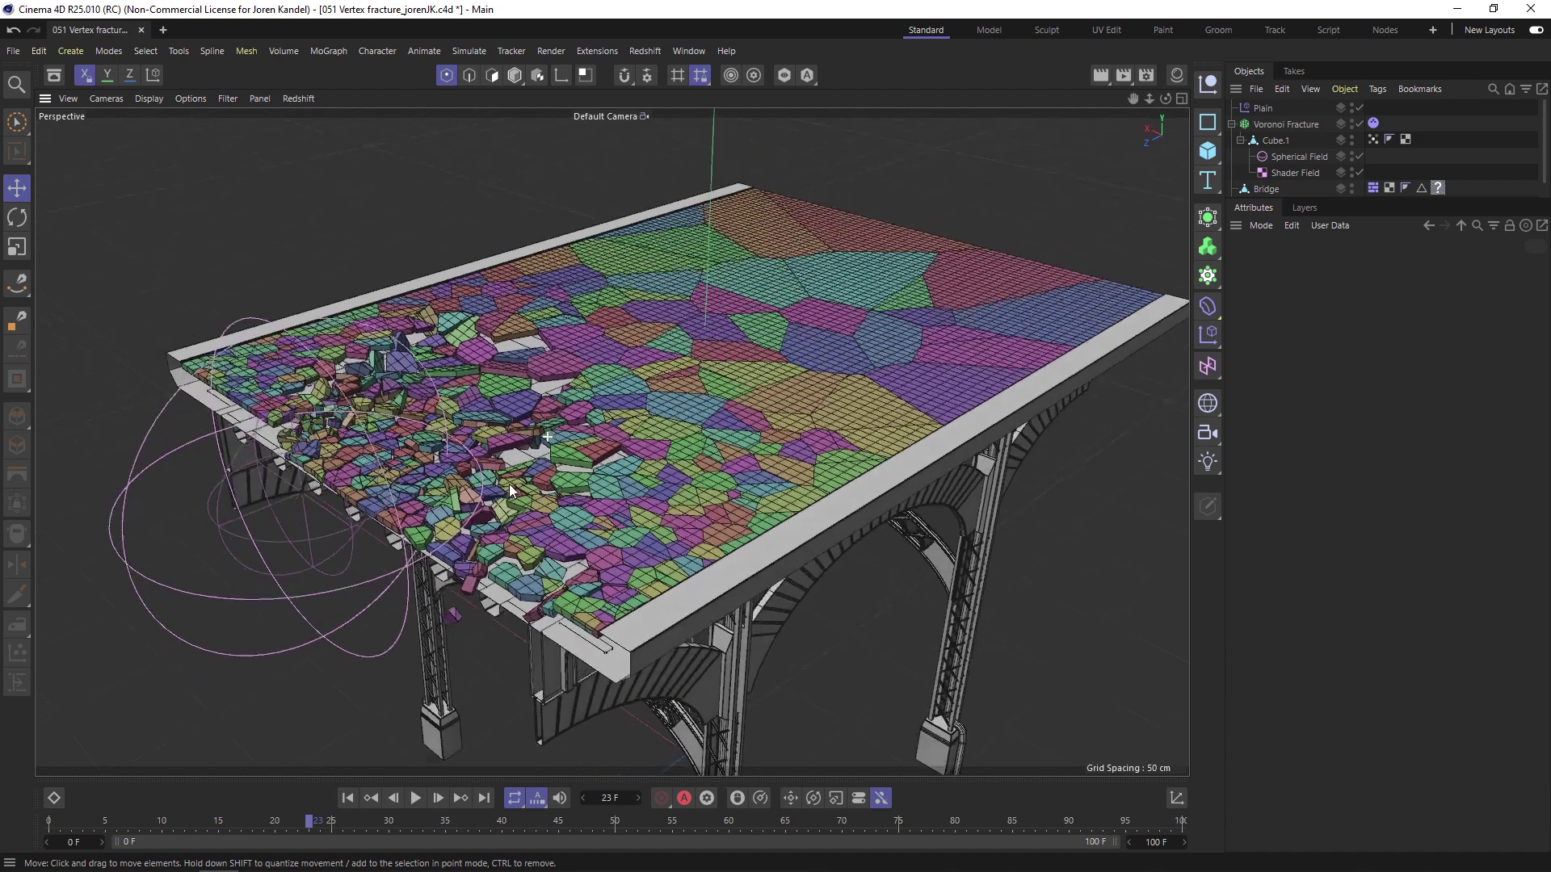
- Add a Fixed Connector on the Voronoi Fracture, undo it, and view the bridge from low side
click(1296, 124)
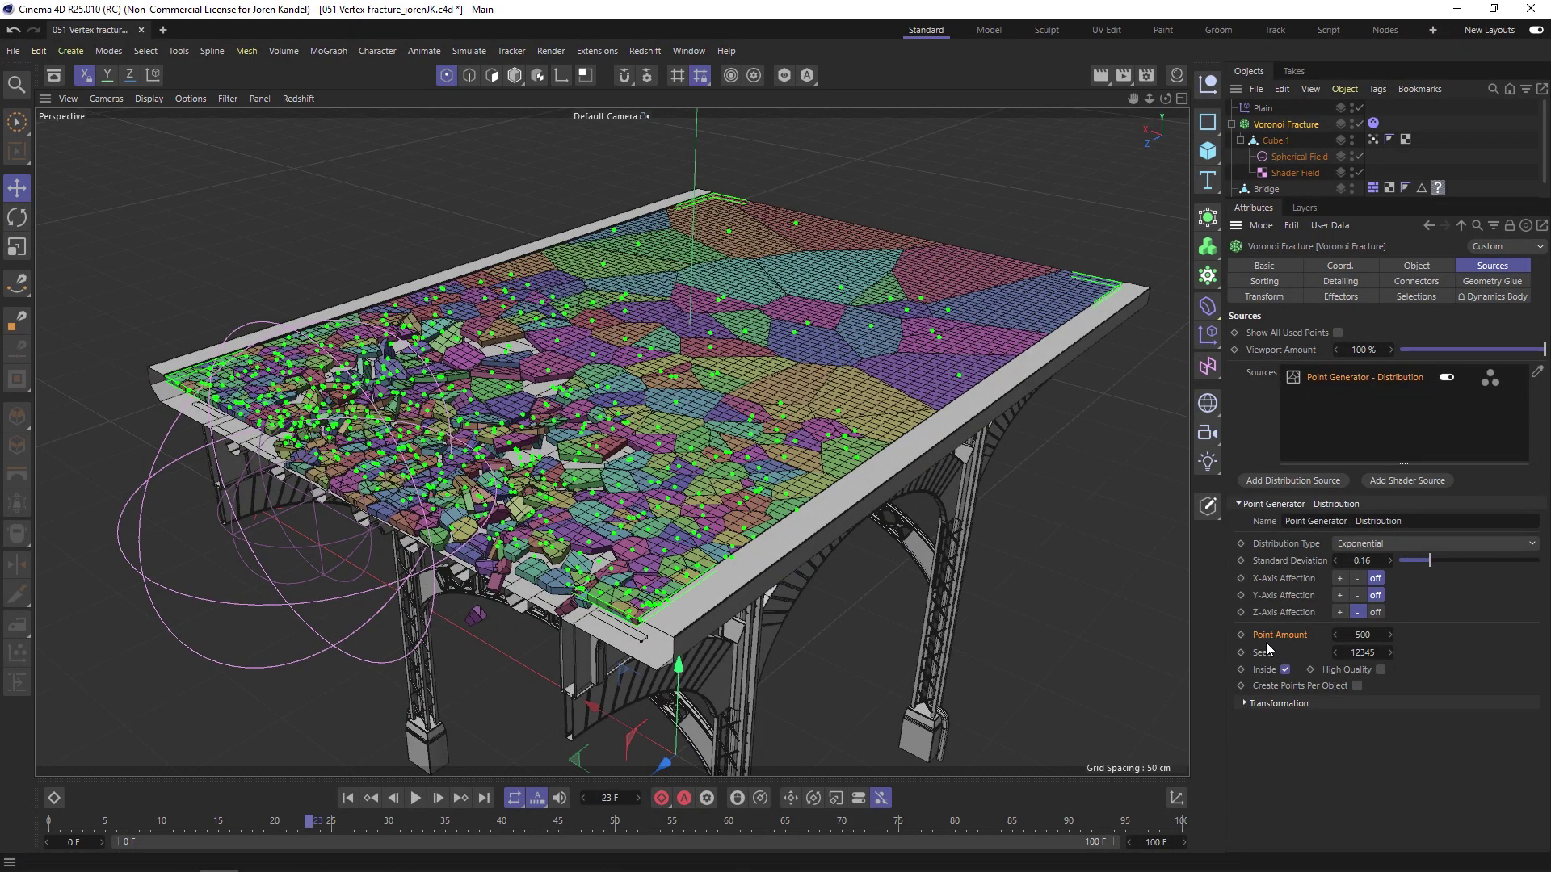
click(1417, 282)
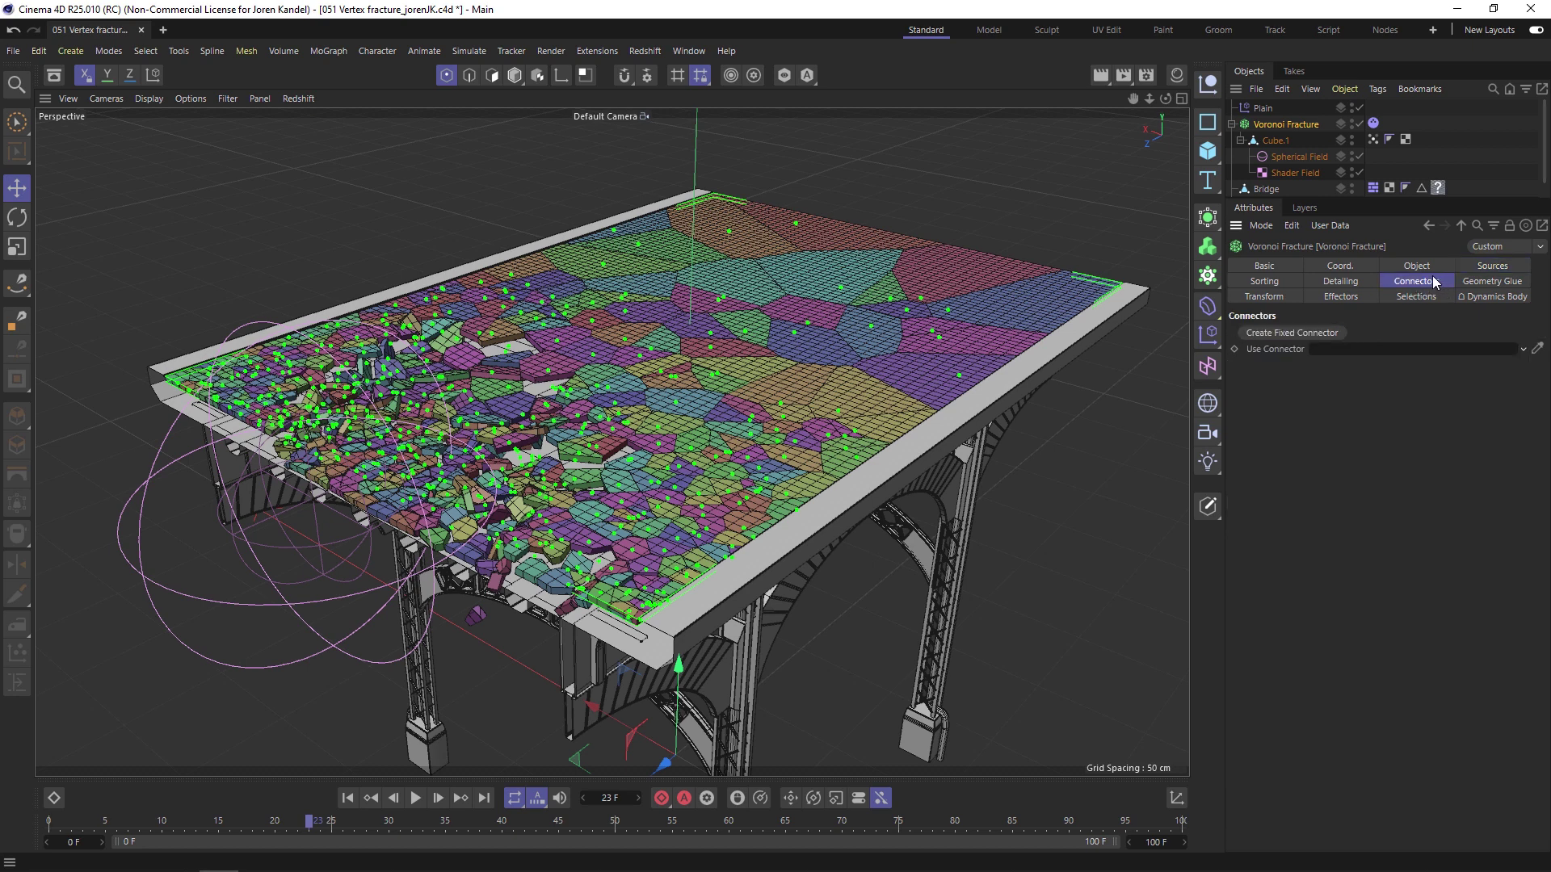
click(1267, 335)
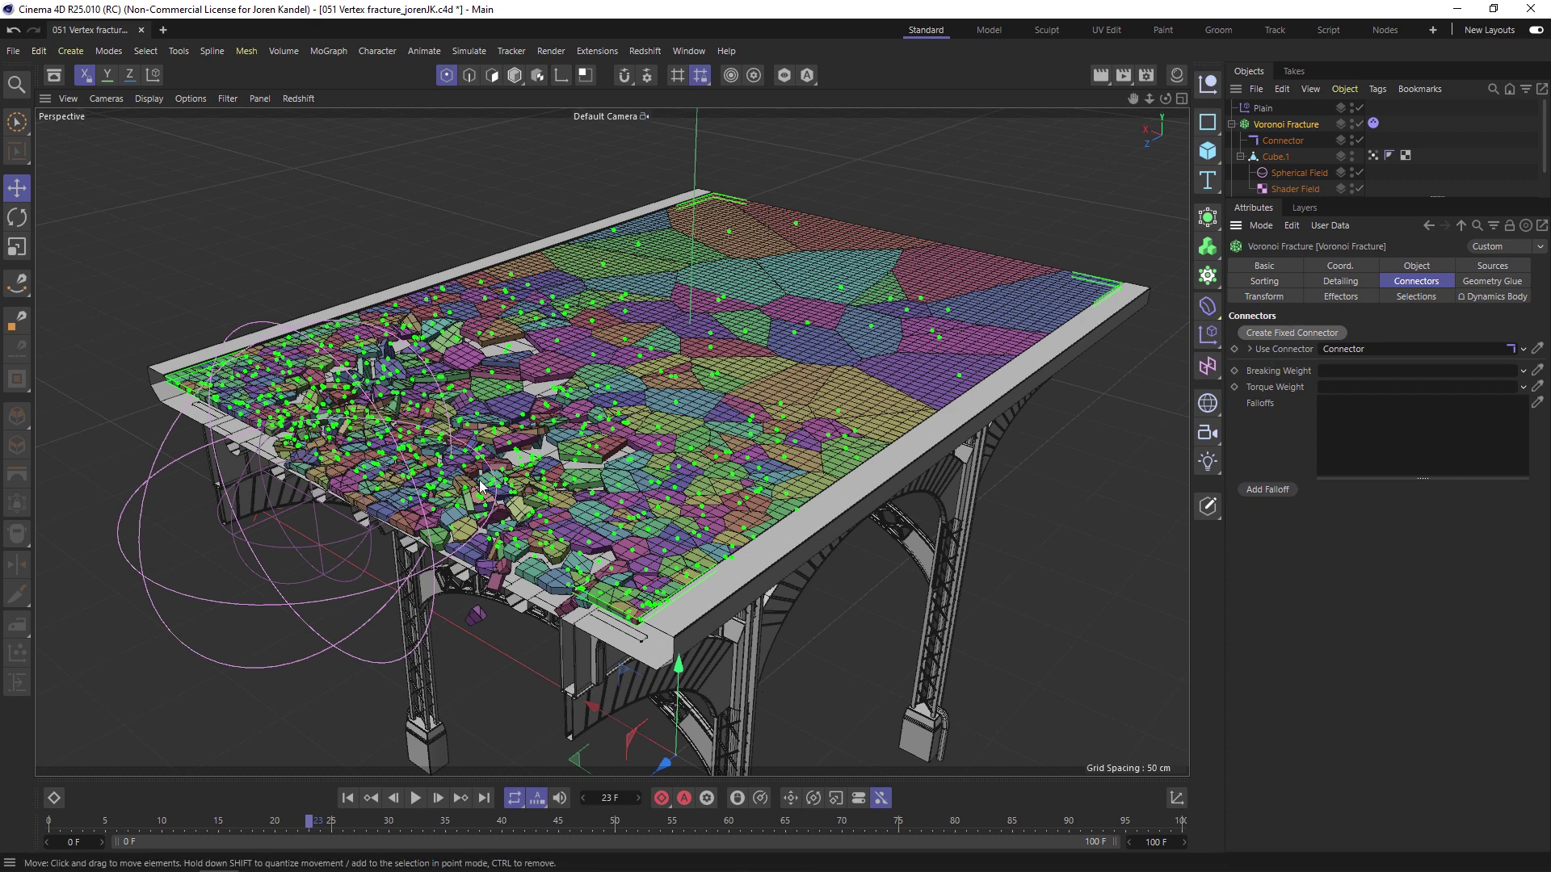
key(ctrl+z)
alt+drag(509, 499, 541, 483)
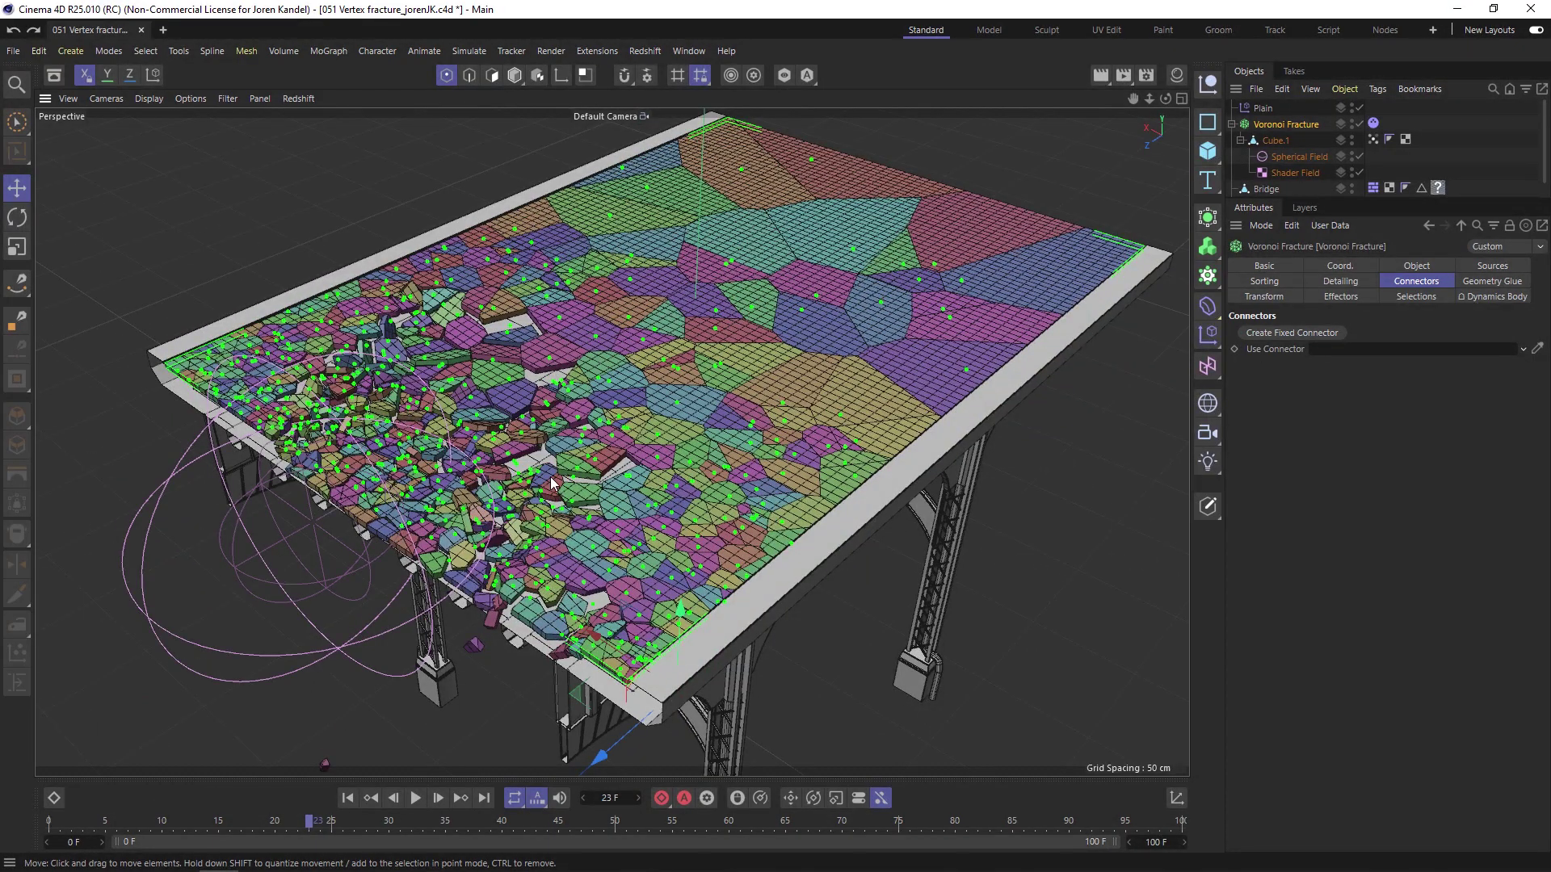
alt+drag(551, 483, 1058, 574)
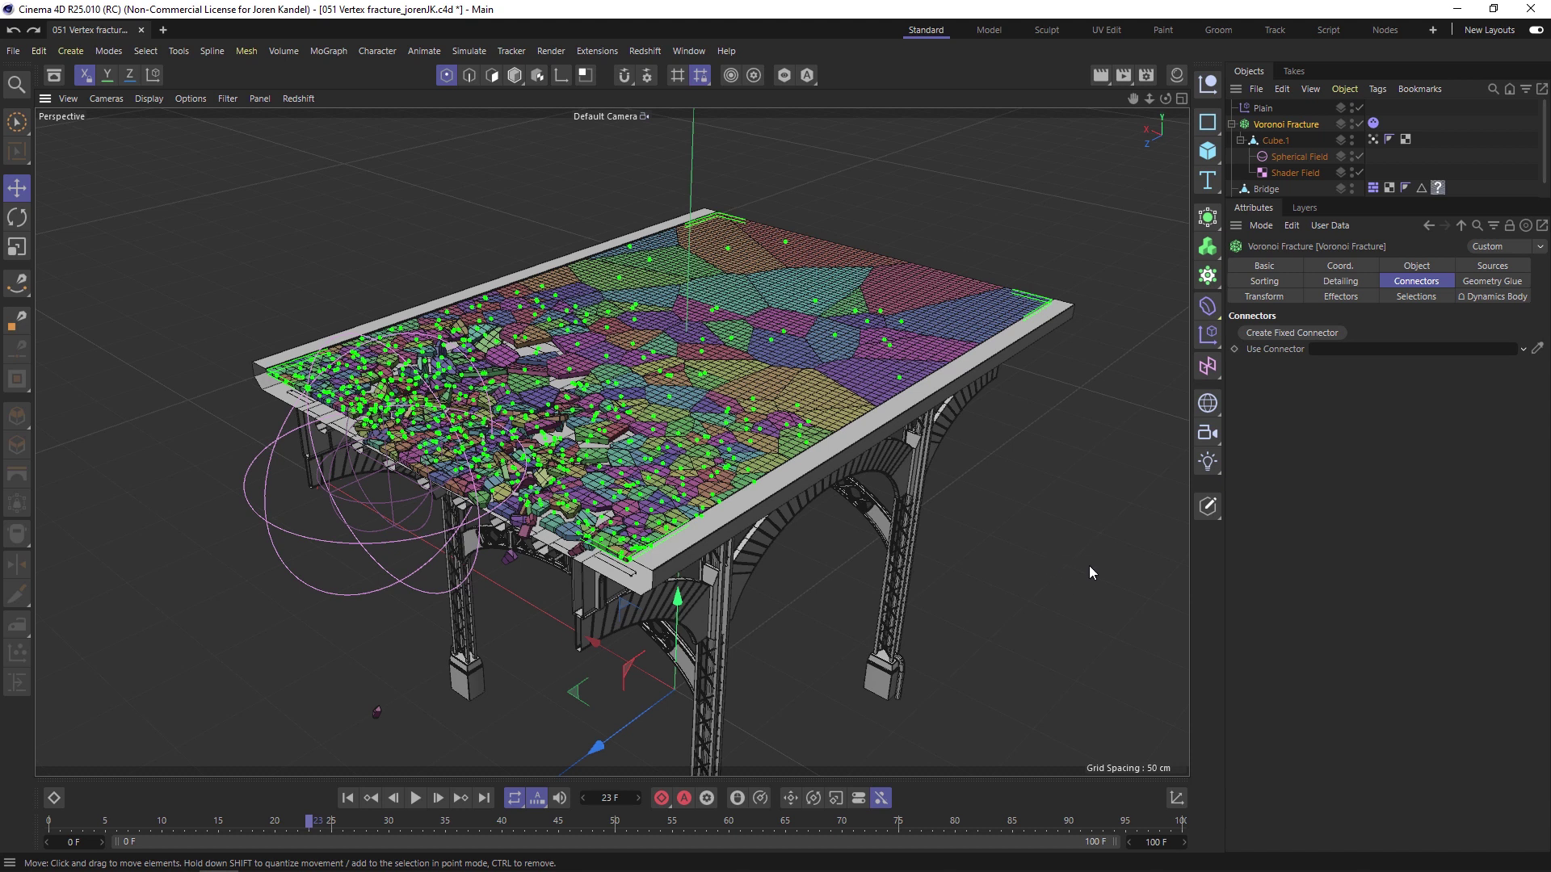